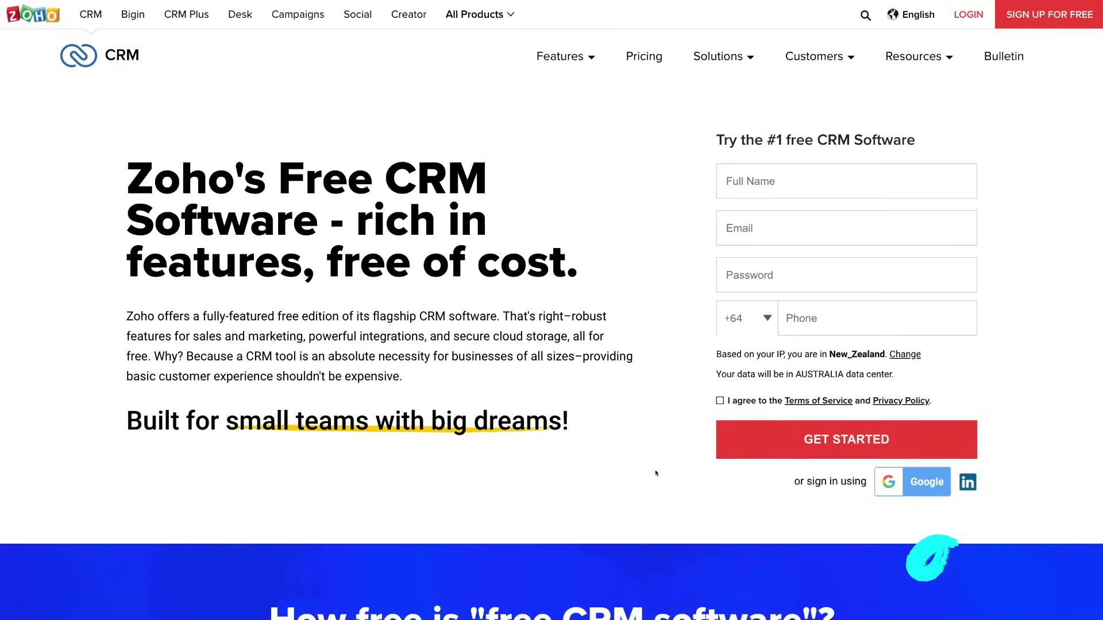
Create a free Zoho CRM account through Google with New Zealand as the country, accept the terms, and skip the introductory tour.
{"action": "left_click", "coordinate": [904, 492]}
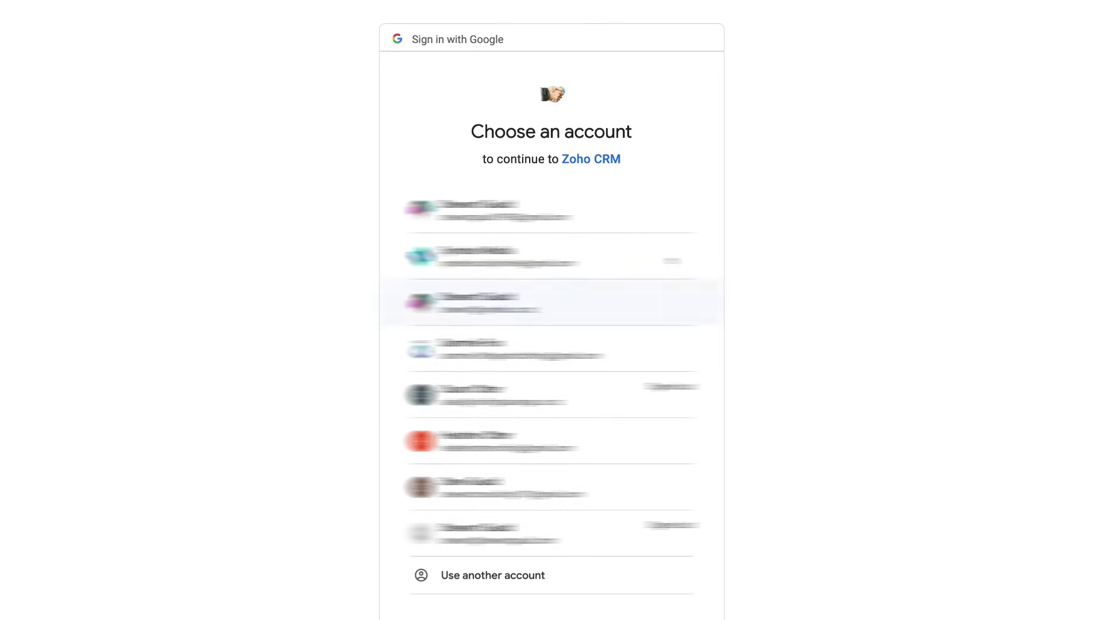
{"action": "left_click", "coordinate": [658, 252]}
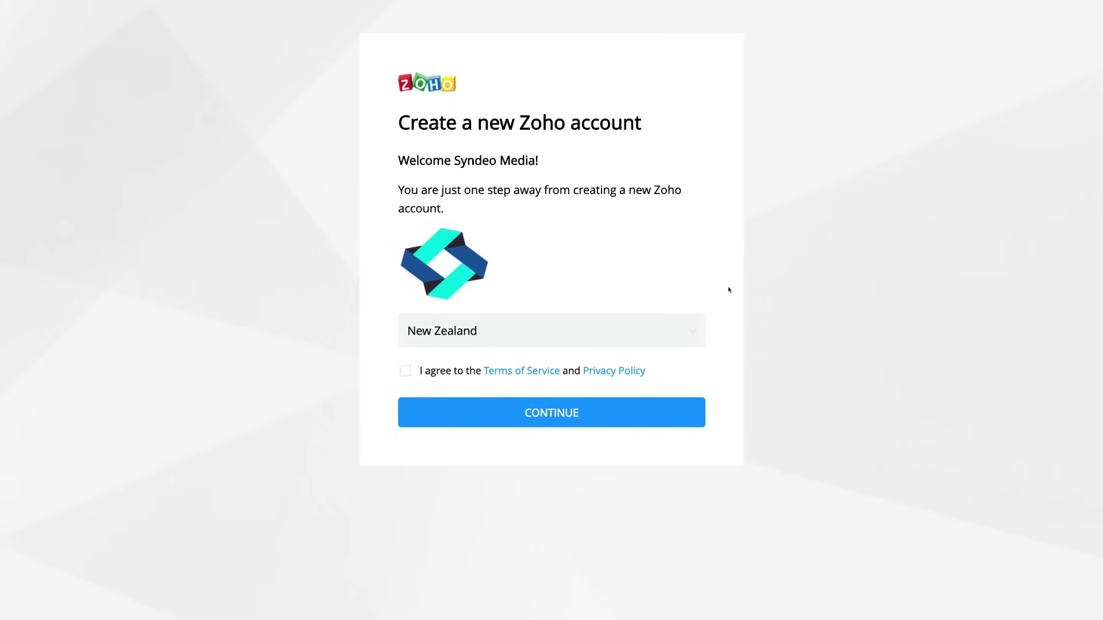
{"action": "left_click", "coordinate": [685, 337]}
{"action": "left_click", "coordinate": [685, 337]}
{"action": "left_click", "coordinate": [396, 370]}
{"action": "left_click", "coordinate": [596, 406]}
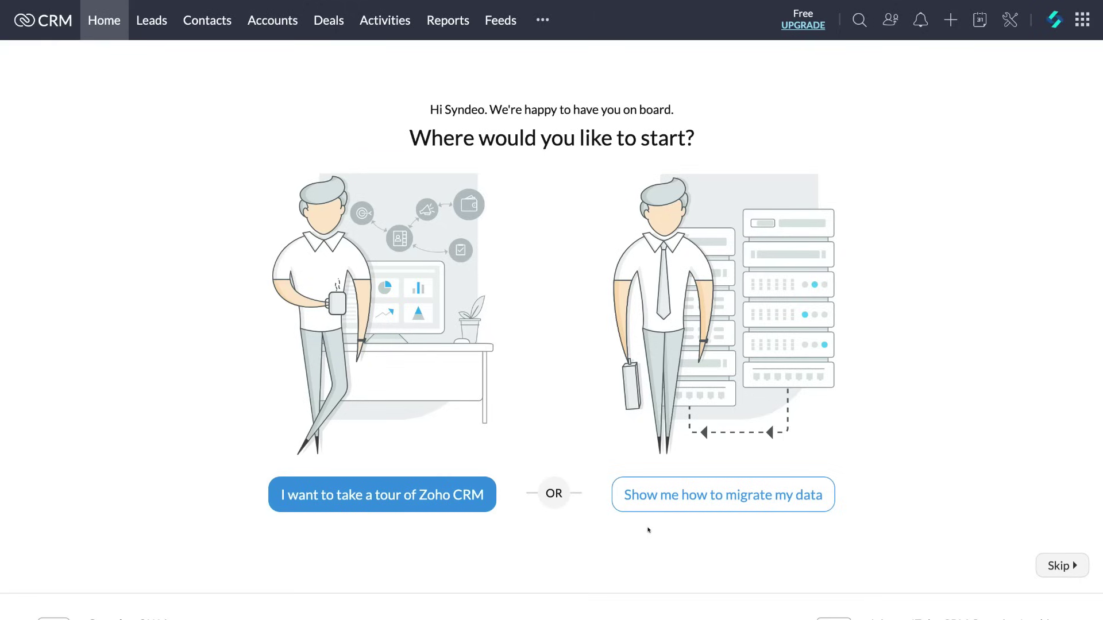
{"action": "left_click", "coordinate": [1048, 566]}
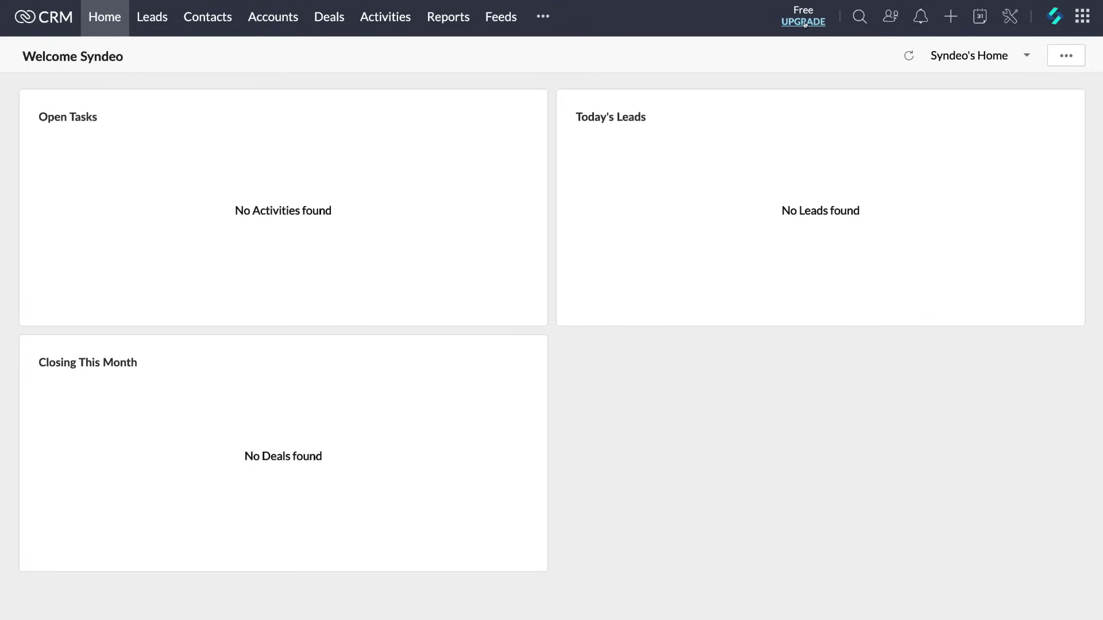
Examine the CRM's search, referral, notification, quick-create, calendar, account and Zoho application tools.
{"action": "left_click", "coordinate": [858, 16]}
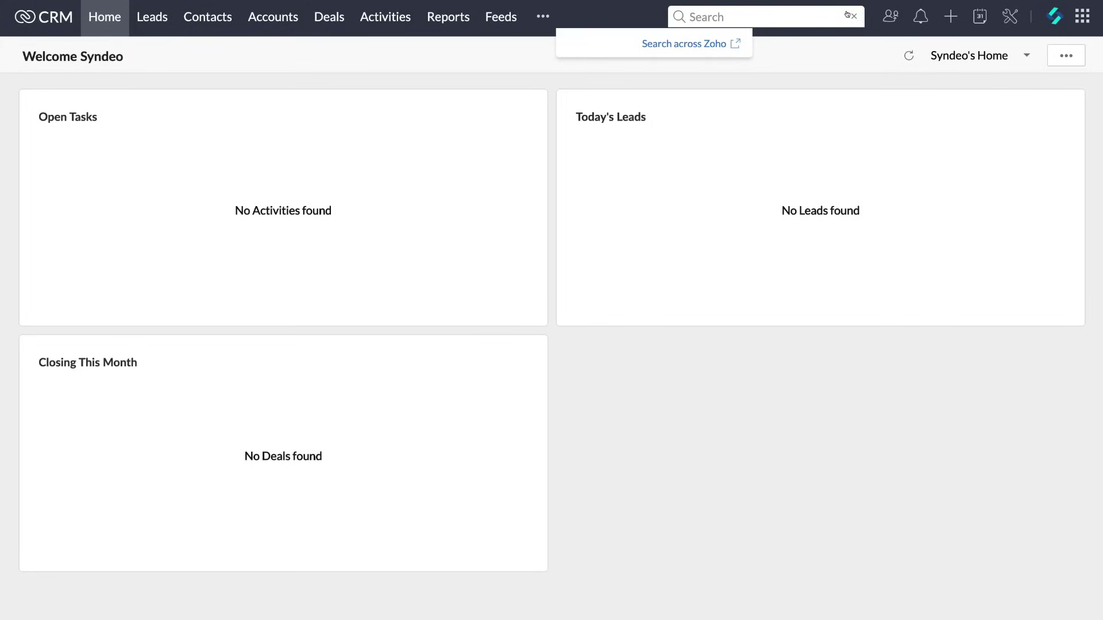
{"action": "left_click", "coordinate": [890, 16]}
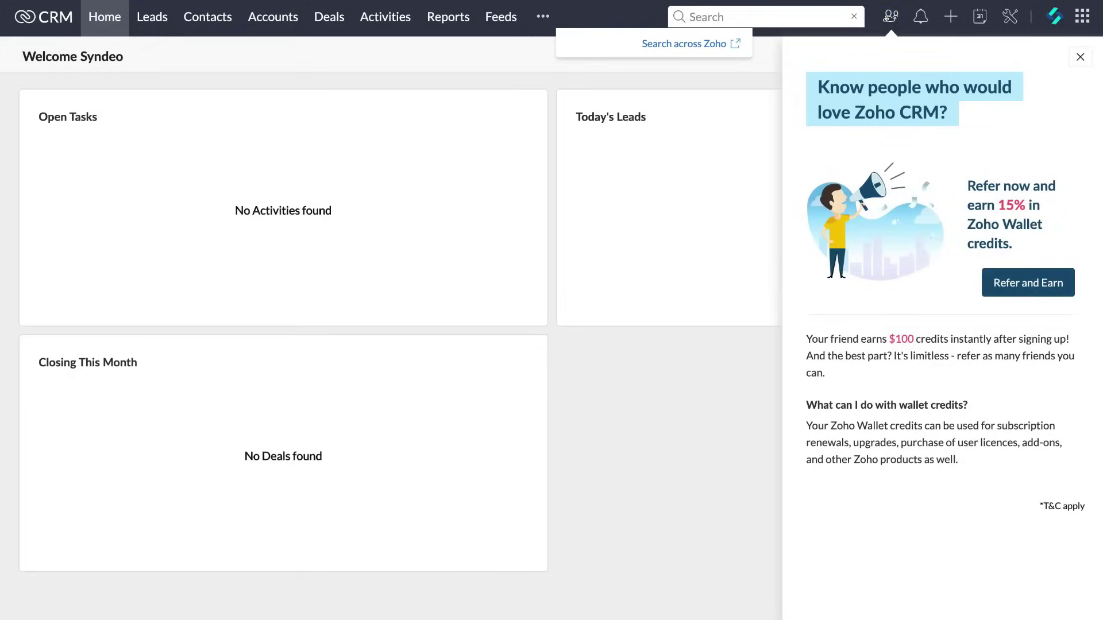
{"action": "left_click", "coordinate": [916, 16]}
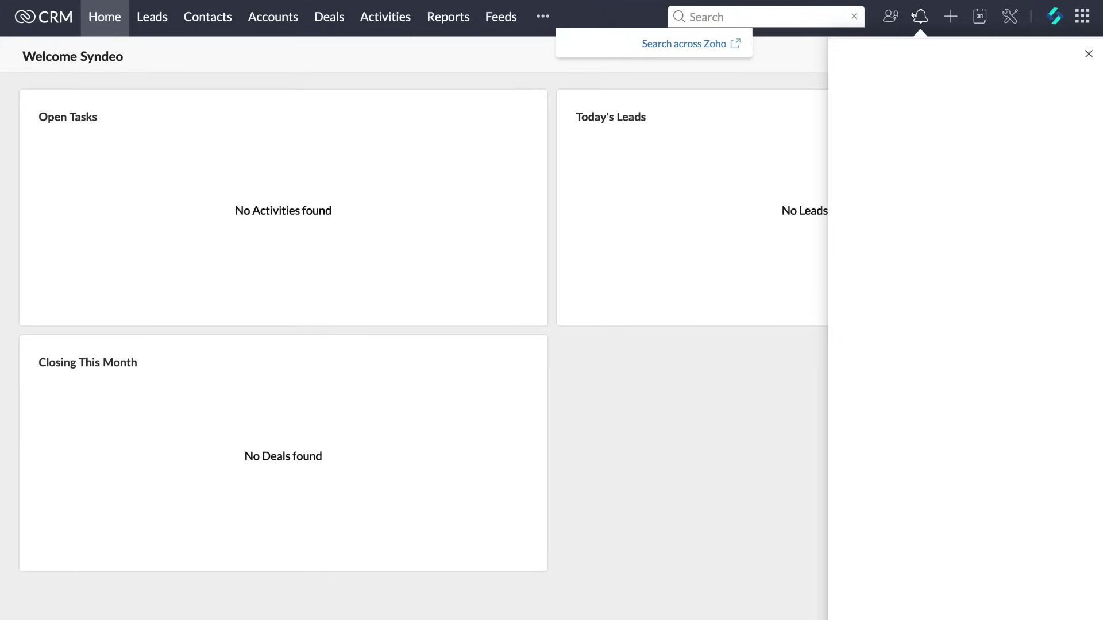
{"action": "left_click", "coordinate": [949, 16]}
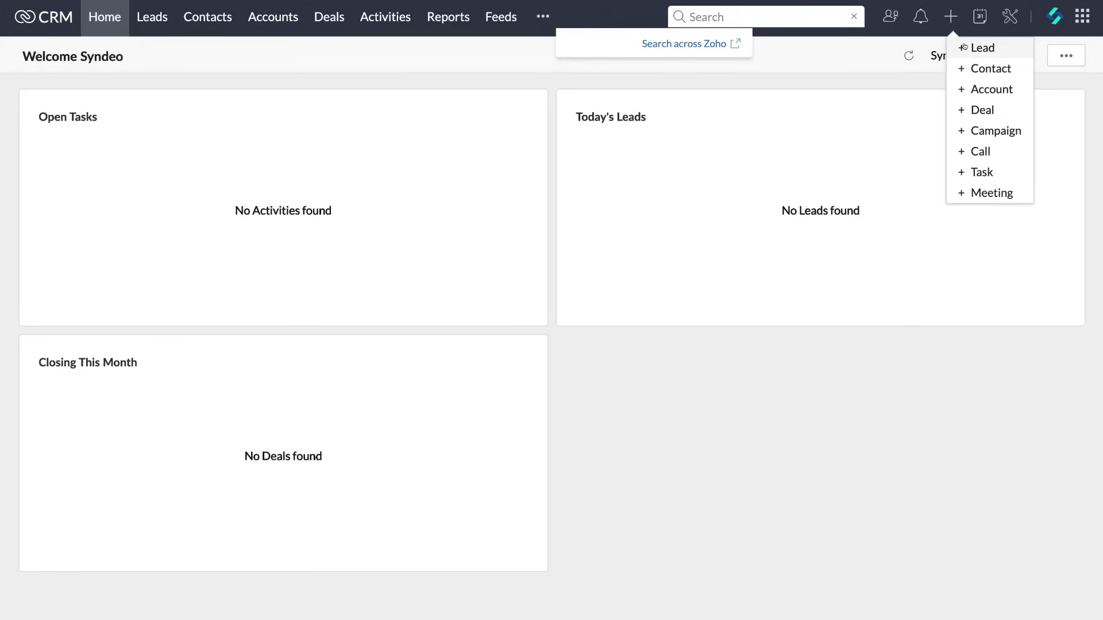
{"action": "left_click", "coordinate": [972, 17]}
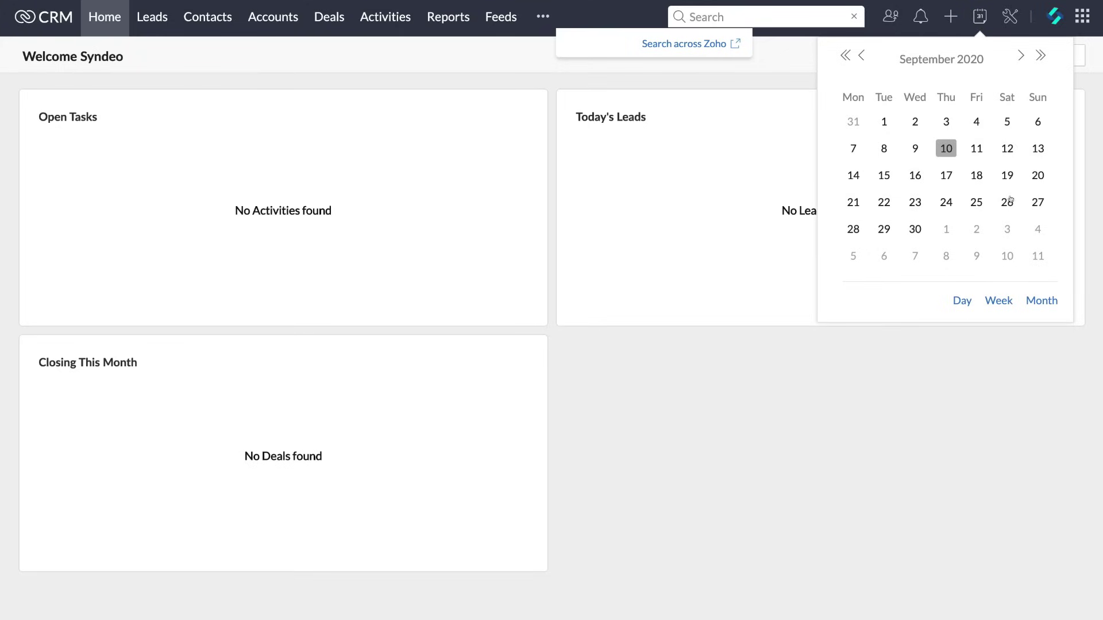
{"action": "left_click", "coordinate": [1050, 18]}
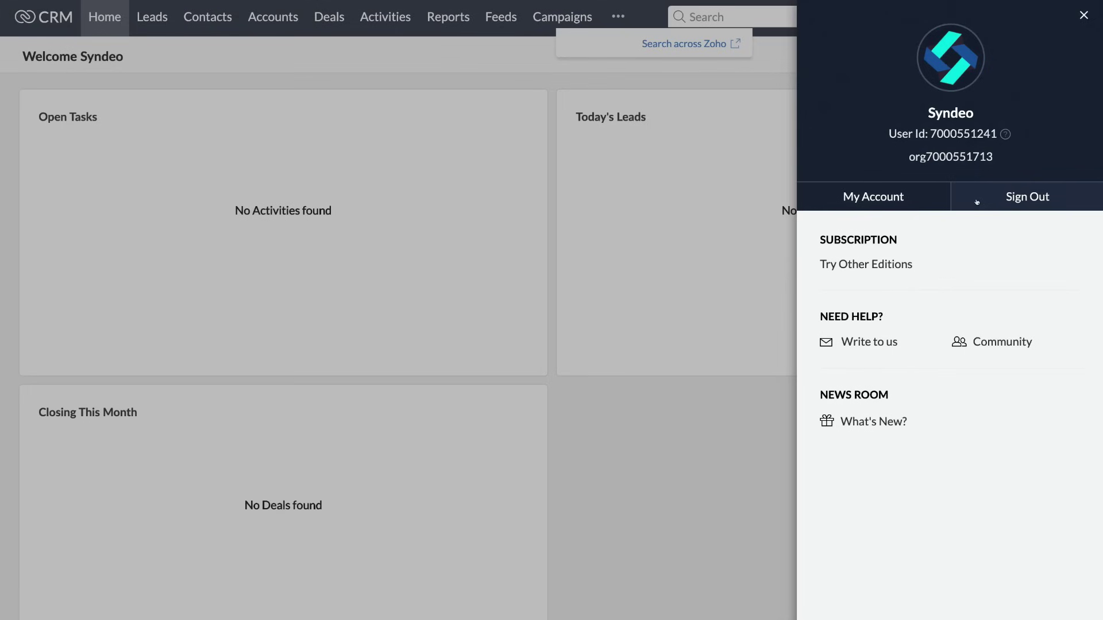
{"action": "left_click", "coordinate": [1082, 15]}
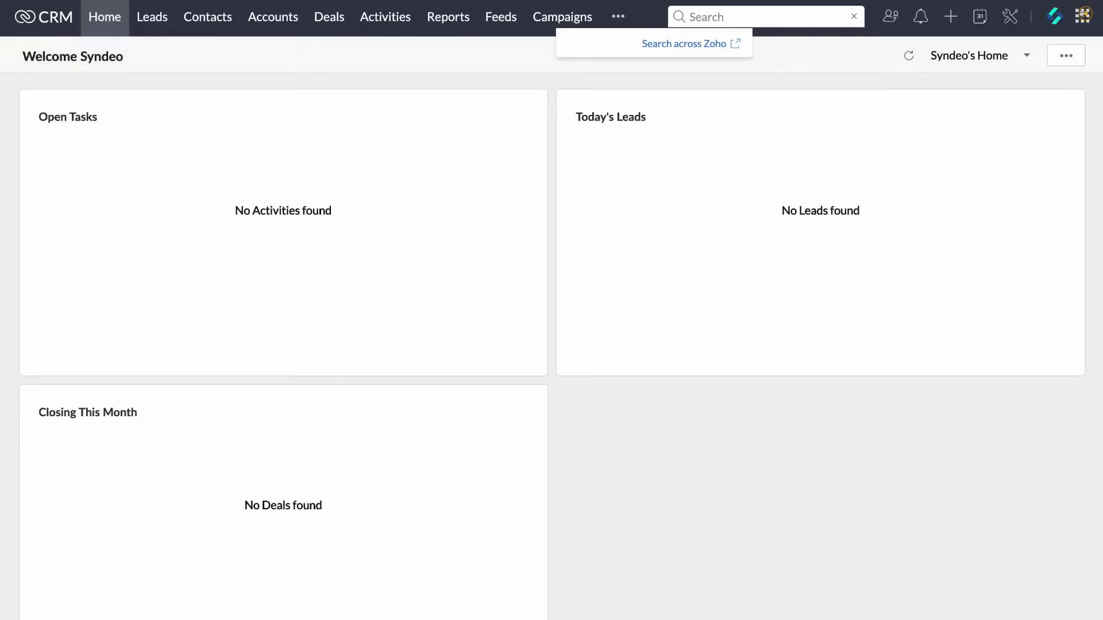
{"action": "left_click", "coordinate": [1082, 15]}
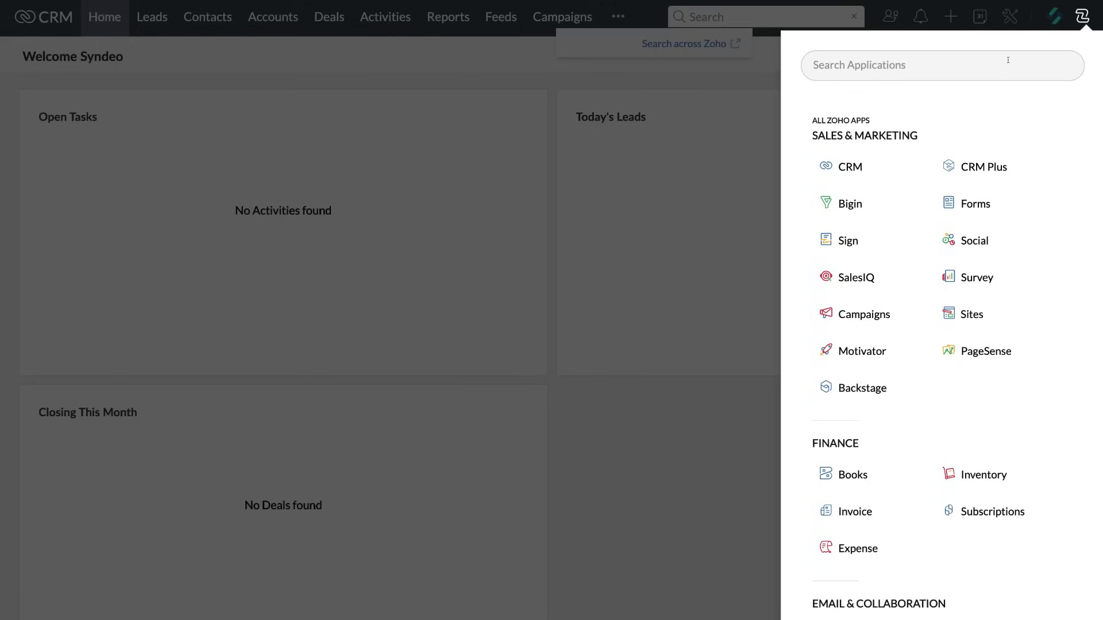
{"action": "left_click", "coordinate": [1078, 17]}
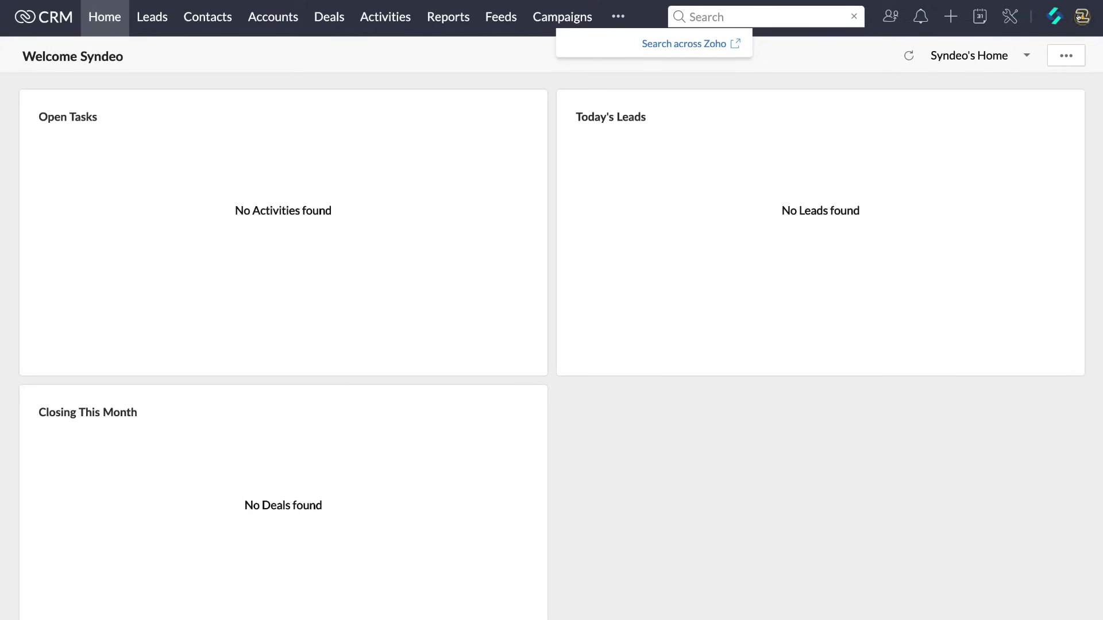
Add a home page component named All Activities, using the Activities module and the All Activities view.
{"action": "left_click", "coordinate": [1074, 57]}
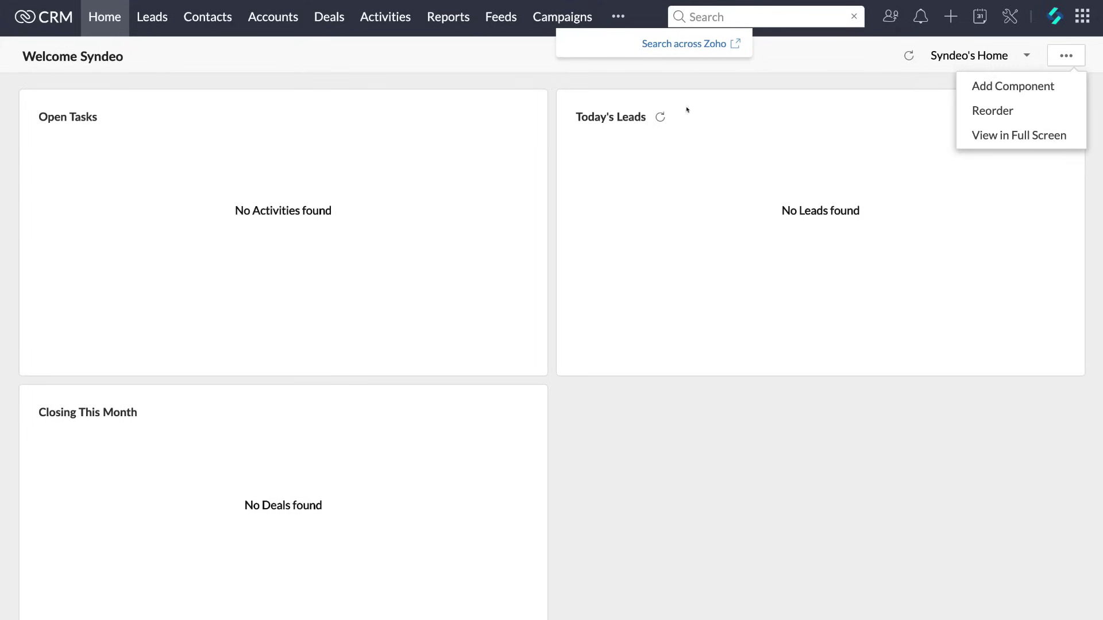
{"action": "left_click", "coordinate": [1000, 85]}
{"action": "left_click", "coordinate": [721, 61]}
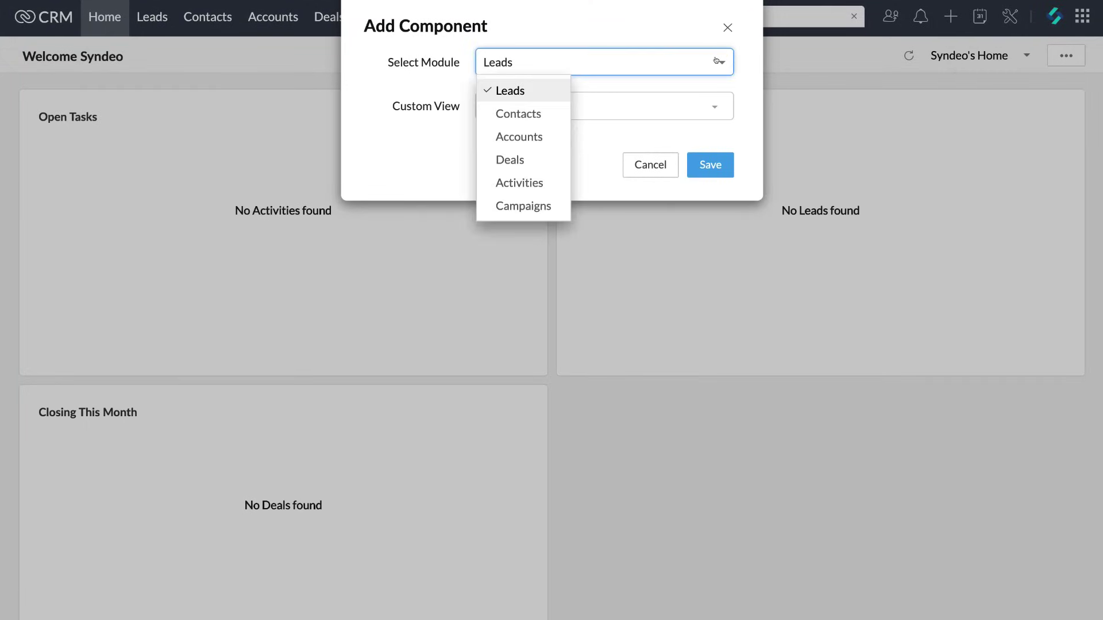
{"action": "left_click", "coordinate": [524, 181]}
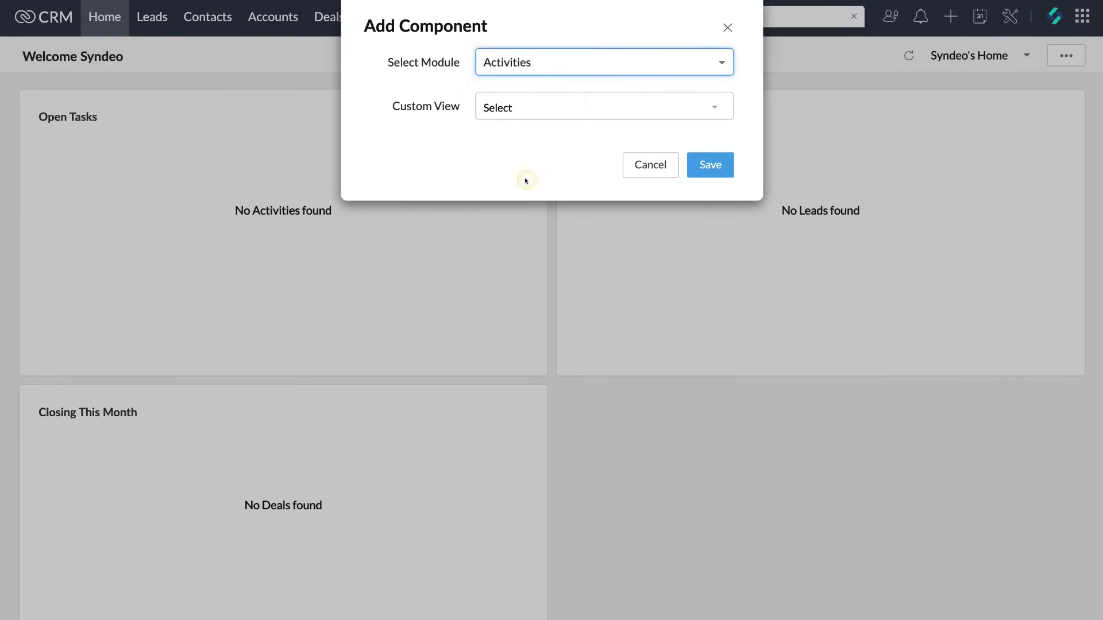
{"action": "left_click", "coordinate": [685, 106]}
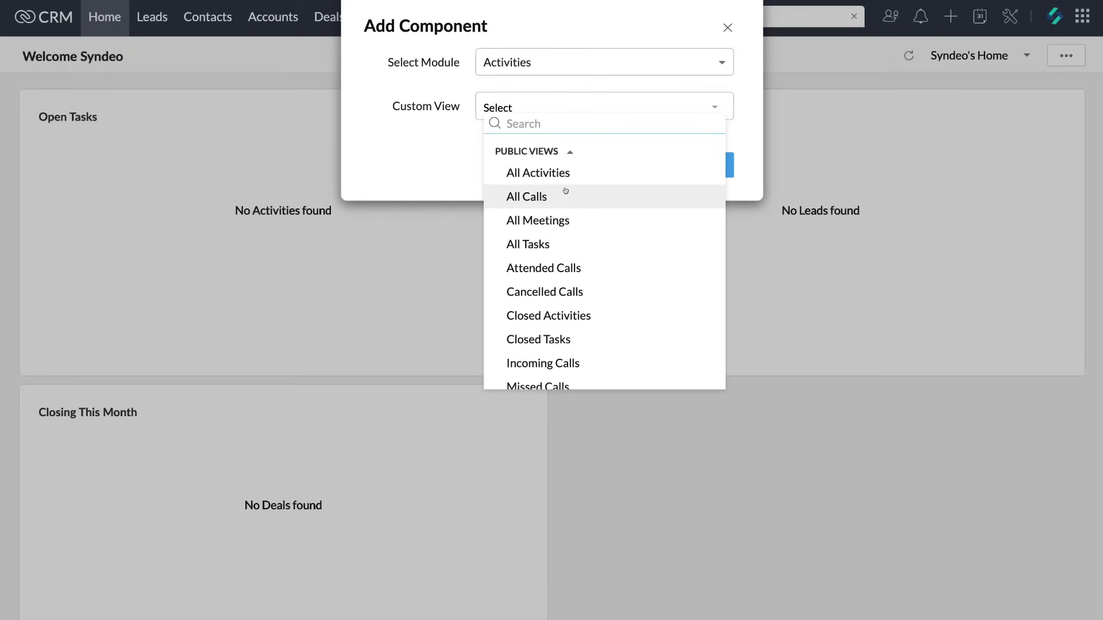
{"action": "scroll", "coordinate": [566, 270], "scroll_direction": "down", "scroll_amount": 3}
{"action": "scroll", "coordinate": [560, 272], "scroll_direction": "down", "scroll_amount": 5}
{"action": "scroll", "coordinate": [560, 270], "scroll_direction": "up", "scroll_amount": 8}
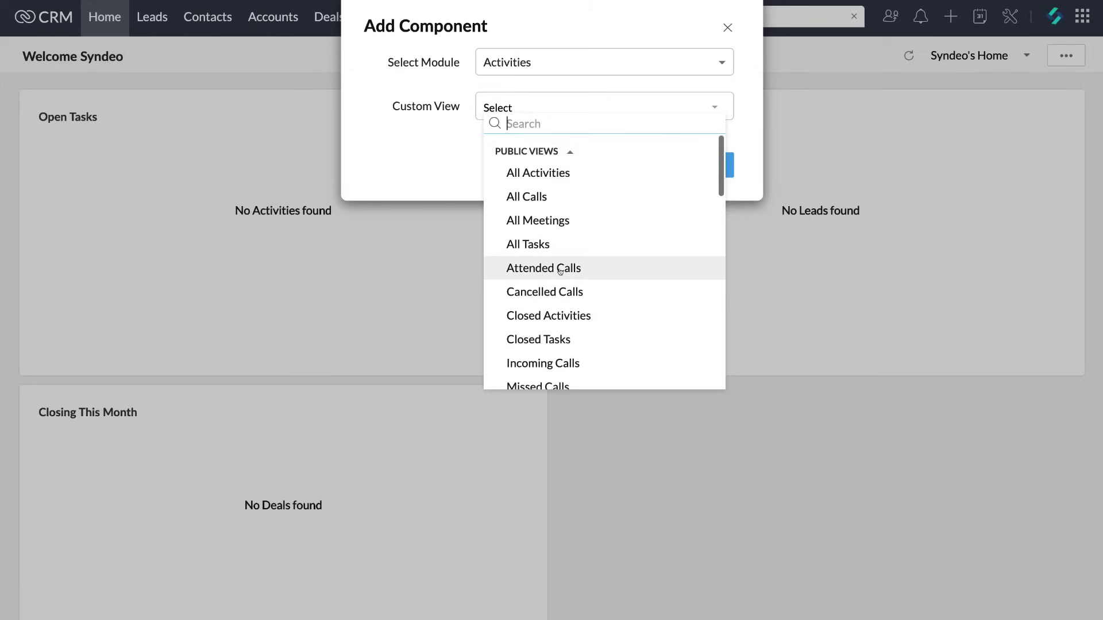
{"action": "left_click", "coordinate": [542, 172]}
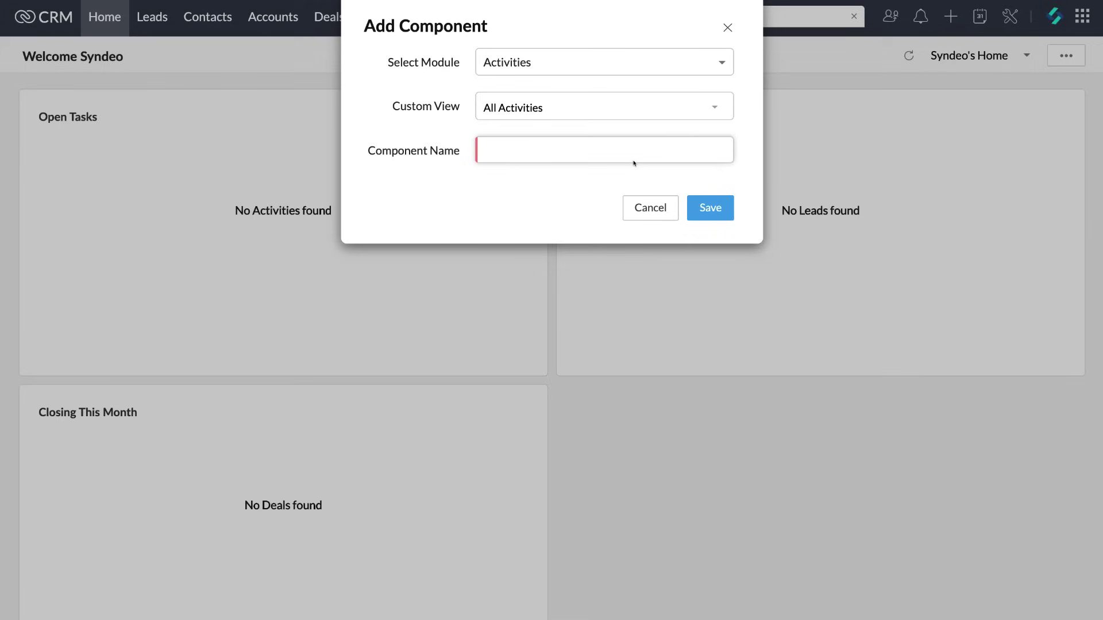
{"action": "type", "text": "All Activities"}
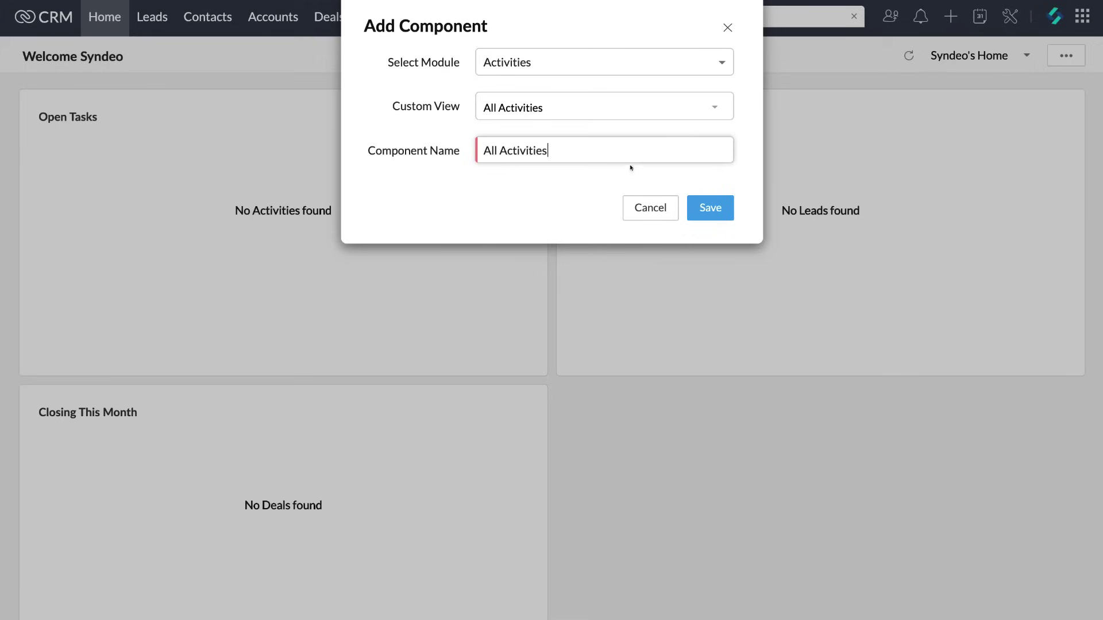
{"action": "left_click", "coordinate": [702, 200]}
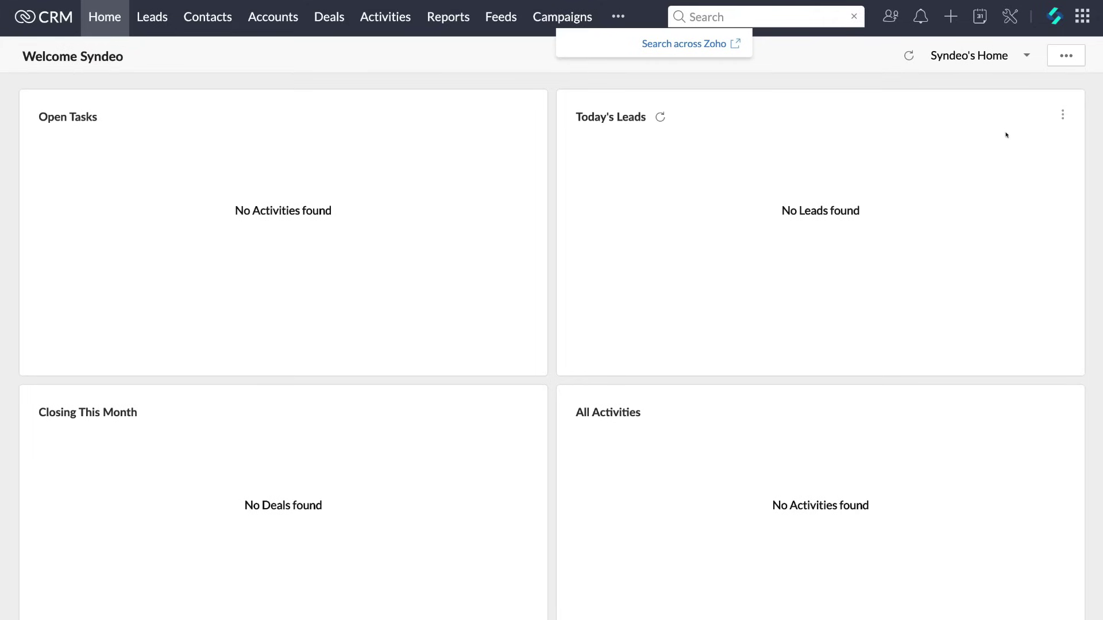
Look over the home page's remaining layout options, and close the open search box.
{"action": "left_click", "coordinate": [1054, 55]}
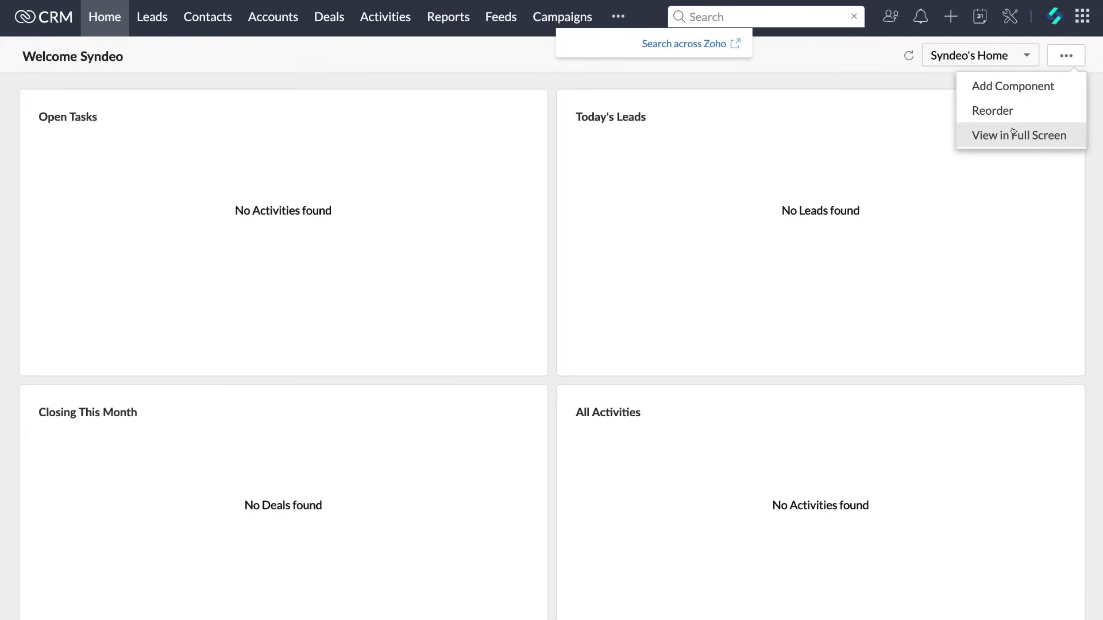
{"action": "left_click", "coordinate": [810, 86]}
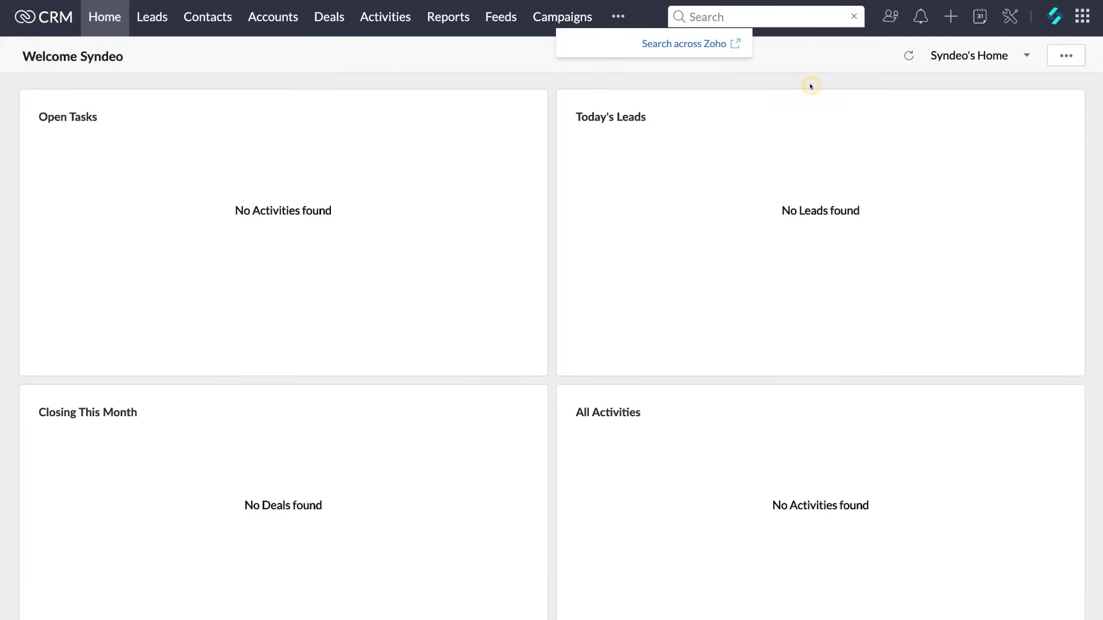
{"action": "left_click", "coordinate": [854, 16]}
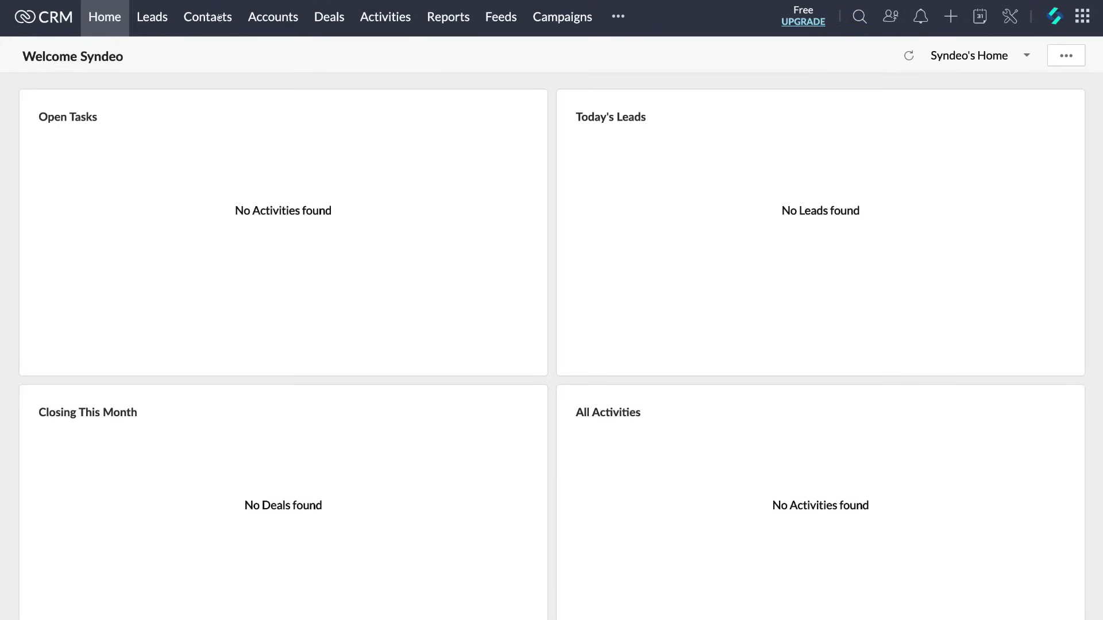
Start a new lead for Sam's Cafe with contact details, title Owner, source Advertisement, industry Small/Medium Enterprise, status Contact in Future and 5 employees.
{"action": "left_click", "coordinate": [153, 18]}
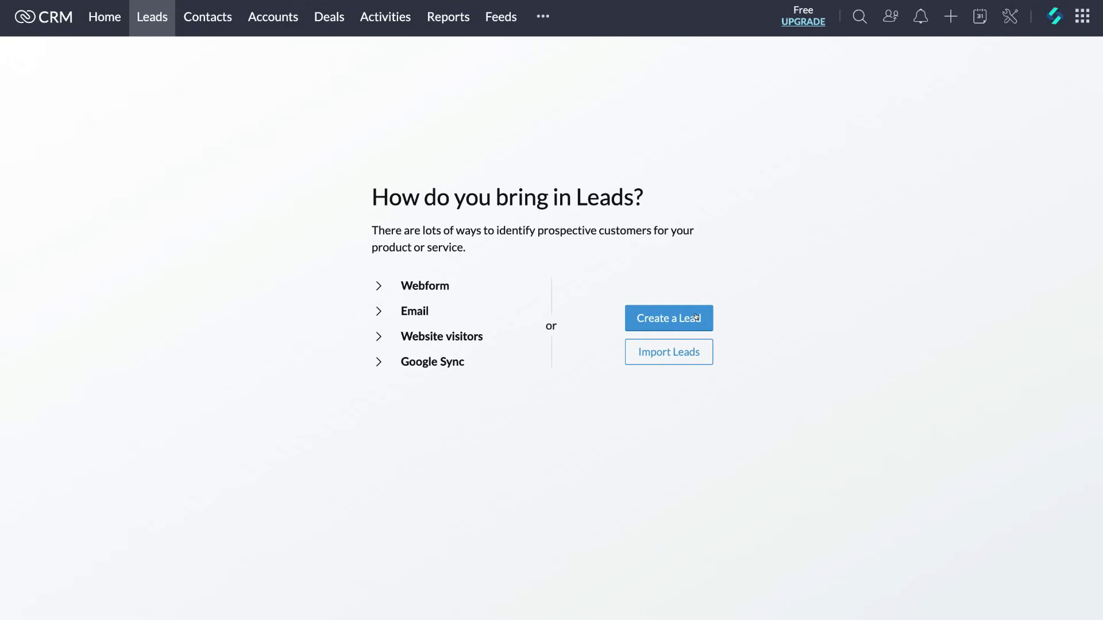
{"action": "left_click", "coordinate": [678, 318]}
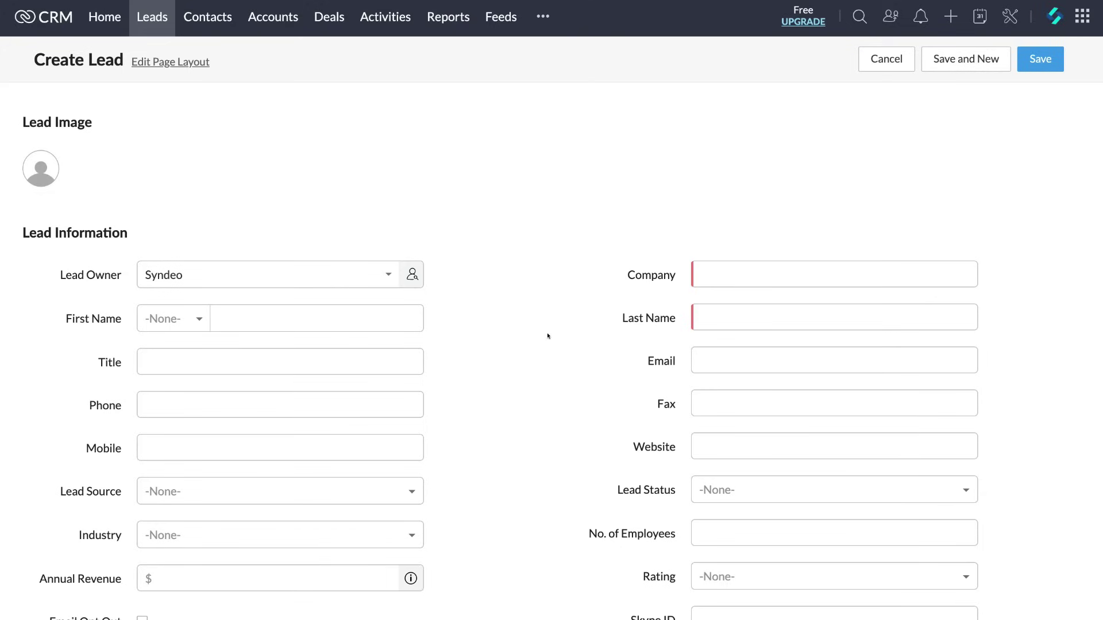
{"action": "scroll", "coordinate": [548, 336], "scroll_direction": "down", "scroll_amount": 2}
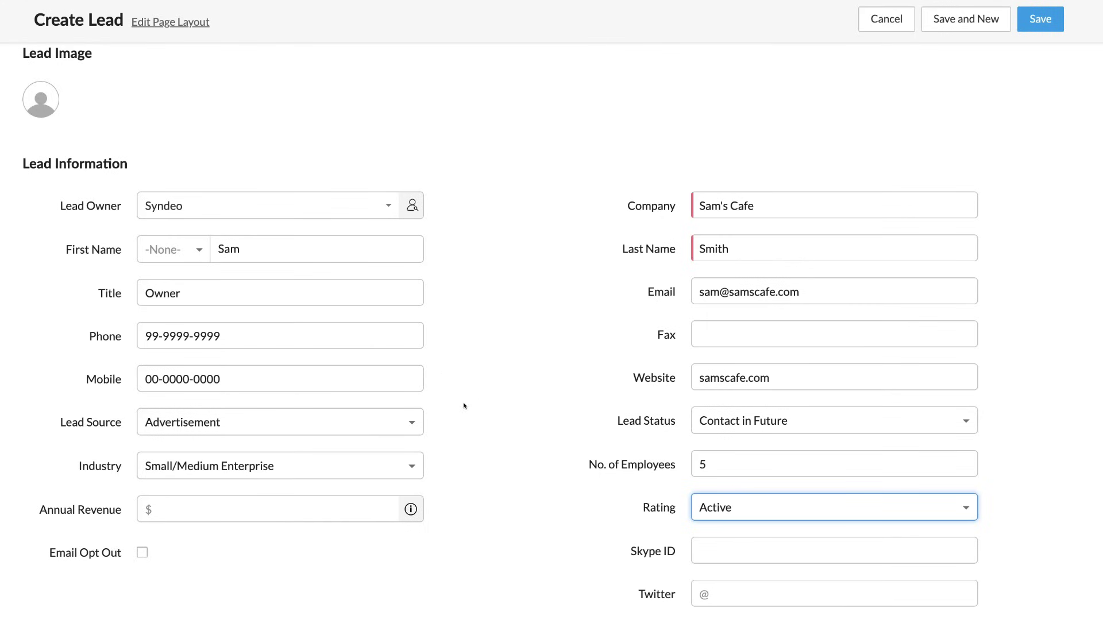
Review the available lead source options, keeping Advertisement selected.
{"action": "left_click", "coordinate": [411, 428]}
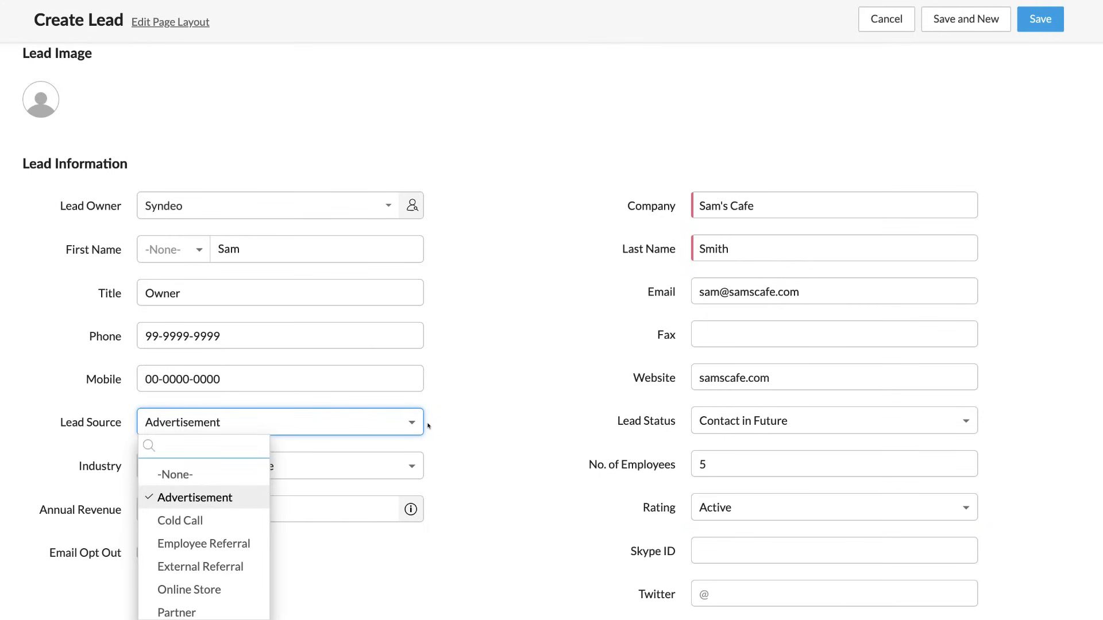
{"action": "left_click", "coordinate": [428, 426]}
{"action": "left_click", "coordinate": [410, 422]}
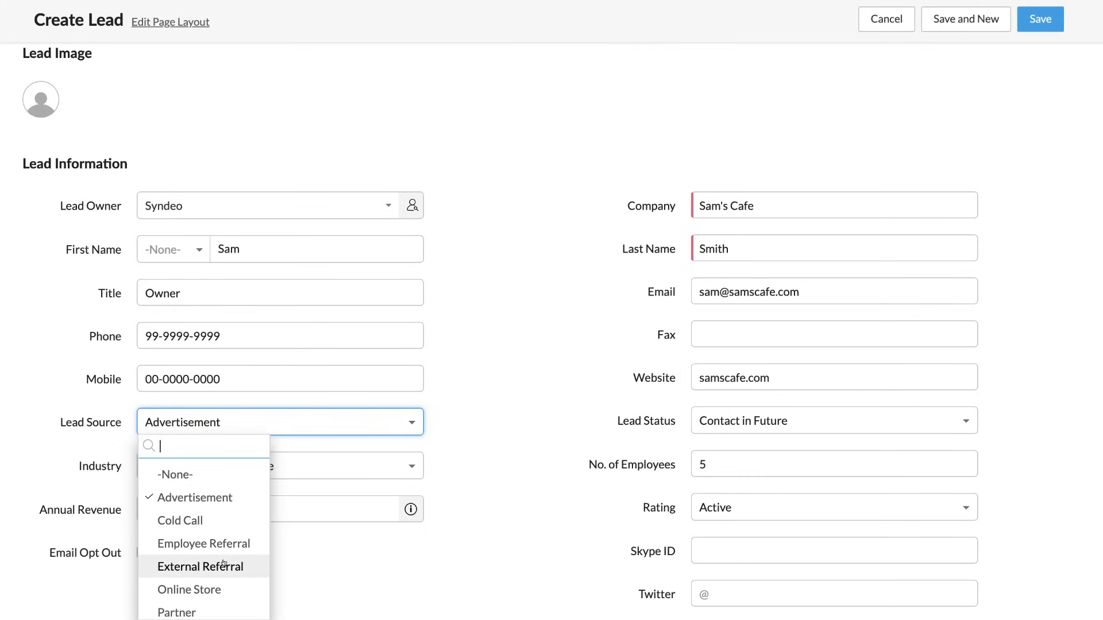
{"action": "left_click", "coordinate": [476, 435]}
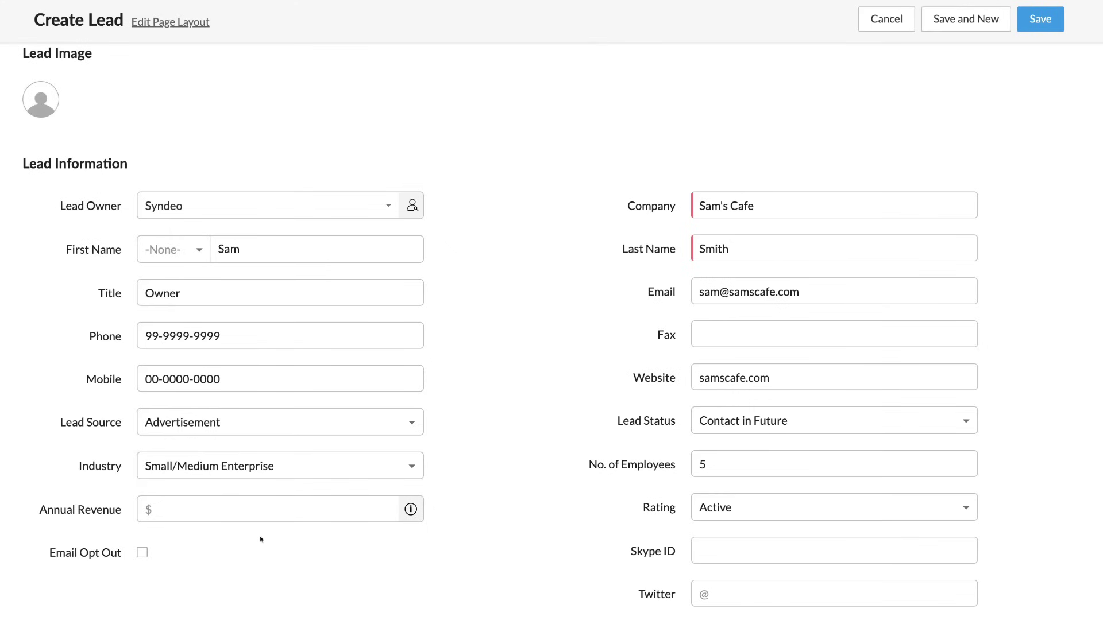
Save the lead with its rating set to Active, and expand the full details of the record.
{"action": "scroll", "coordinate": [550, 404], "scroll_direction": "down", "scroll_amount": 1}
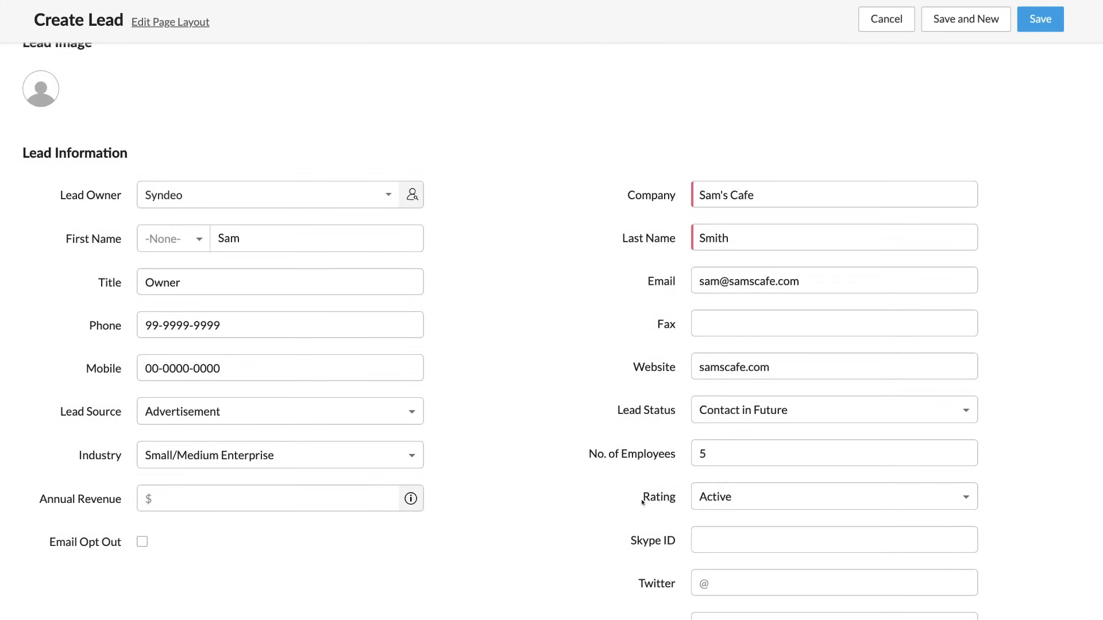
{"action": "left_click", "coordinate": [767, 497]}
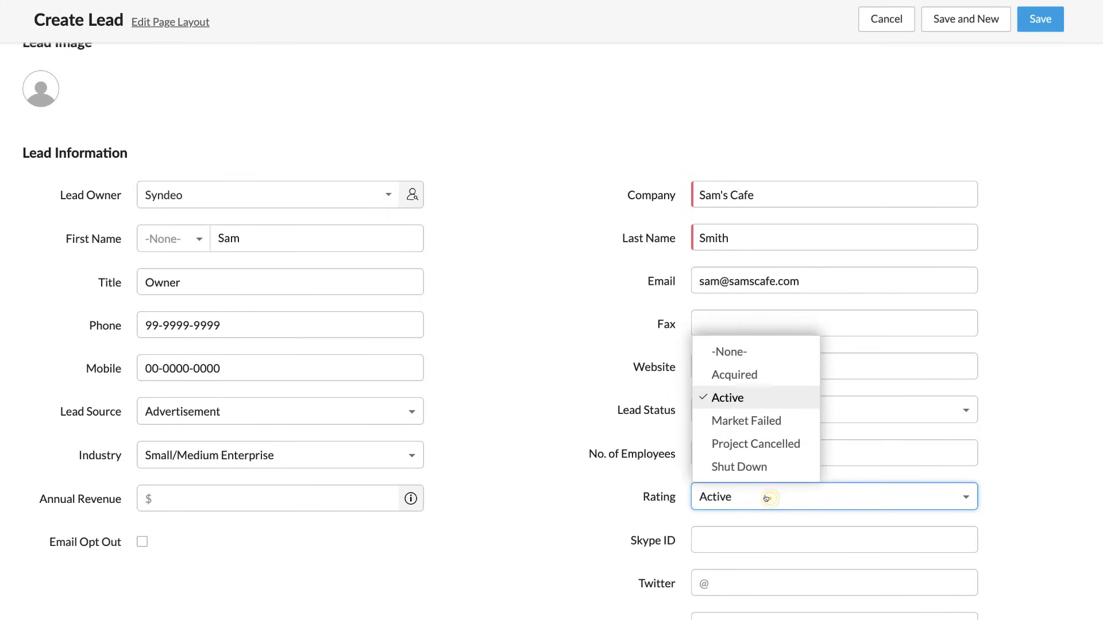
{"action": "left_click", "coordinate": [745, 397]}
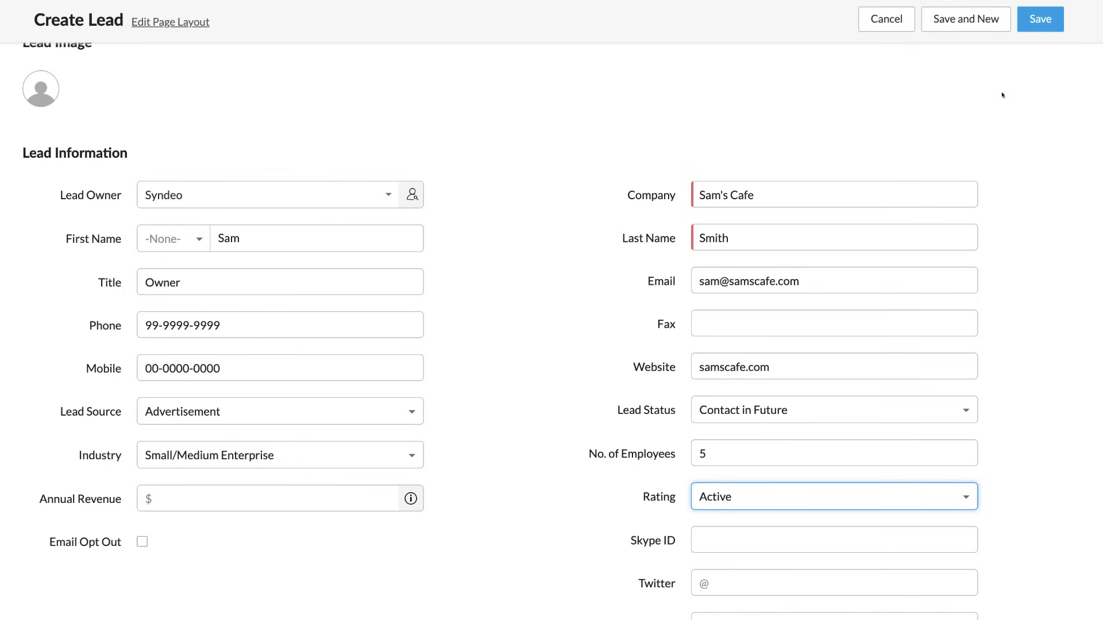
{"action": "left_click", "coordinate": [1035, 26]}
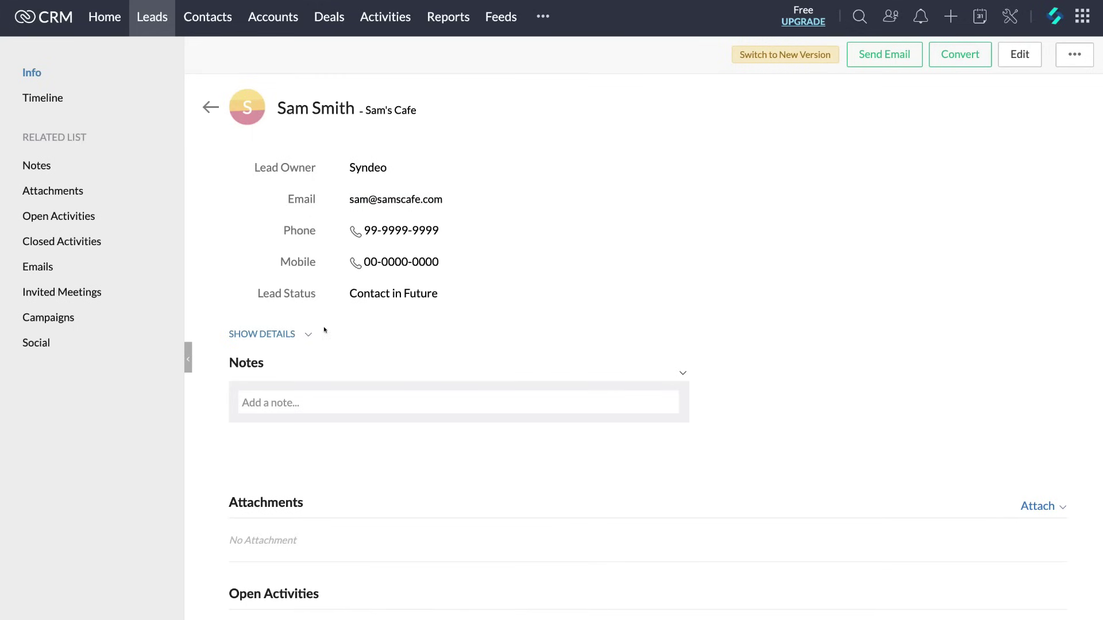
{"action": "left_click", "coordinate": [291, 335]}
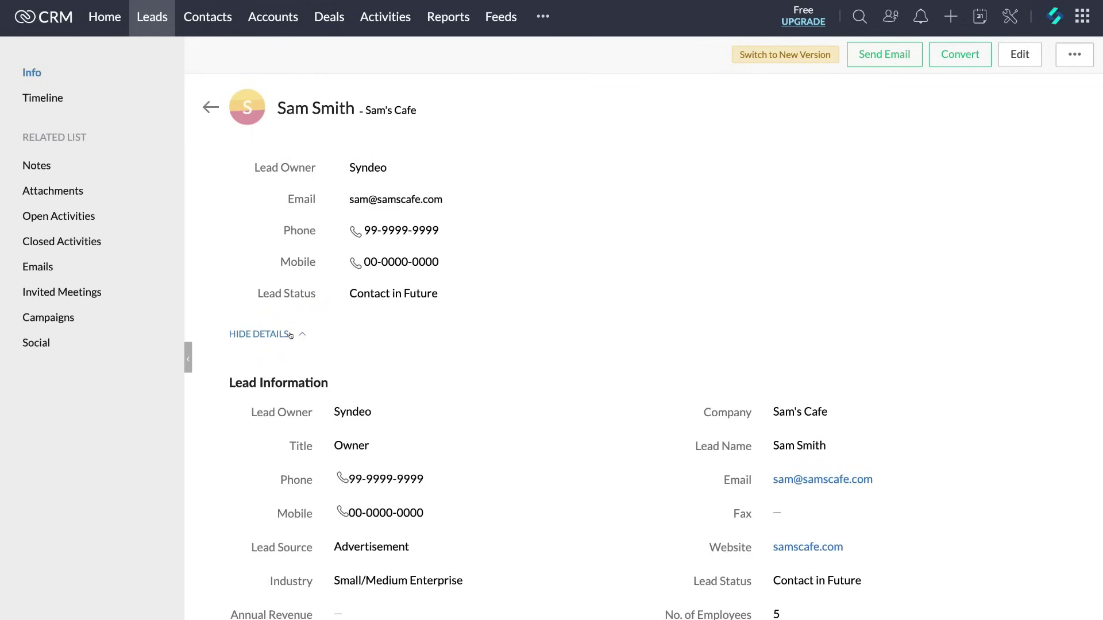
Collapse the lead's full details and save the note "Need to follow up with quote." on the record.
{"action": "left_click", "coordinate": [290, 335]}
{"action": "scroll", "coordinate": [419, 327], "scroll_direction": "down", "scroll_amount": 1}
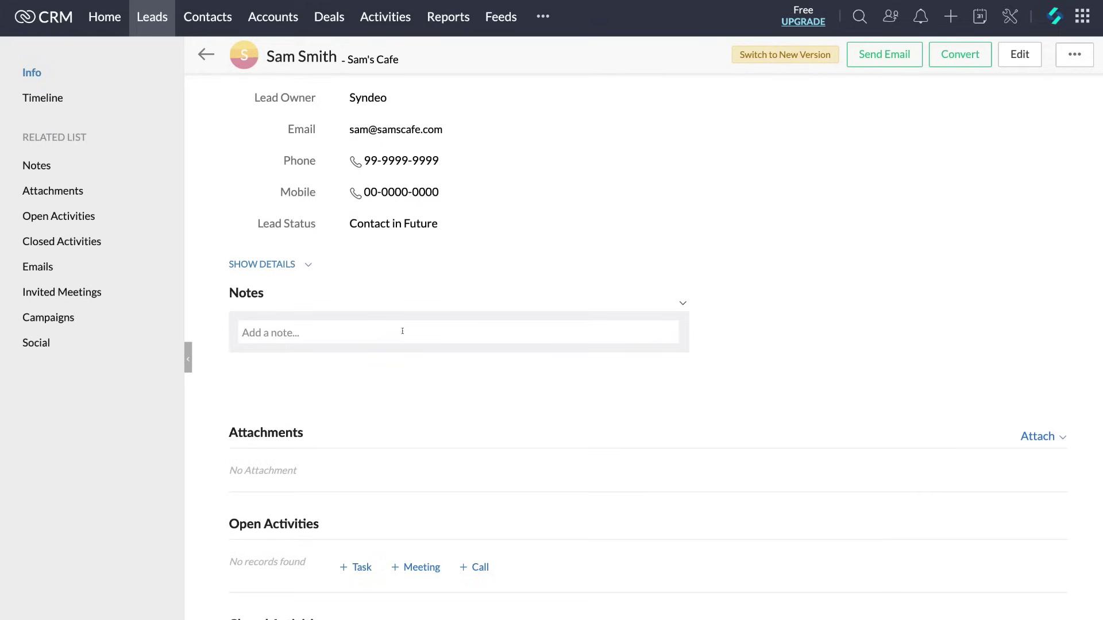
{"action": "left_click", "coordinate": [402, 331]}
{"action": "type", "text": "Need to follow up with quote."}
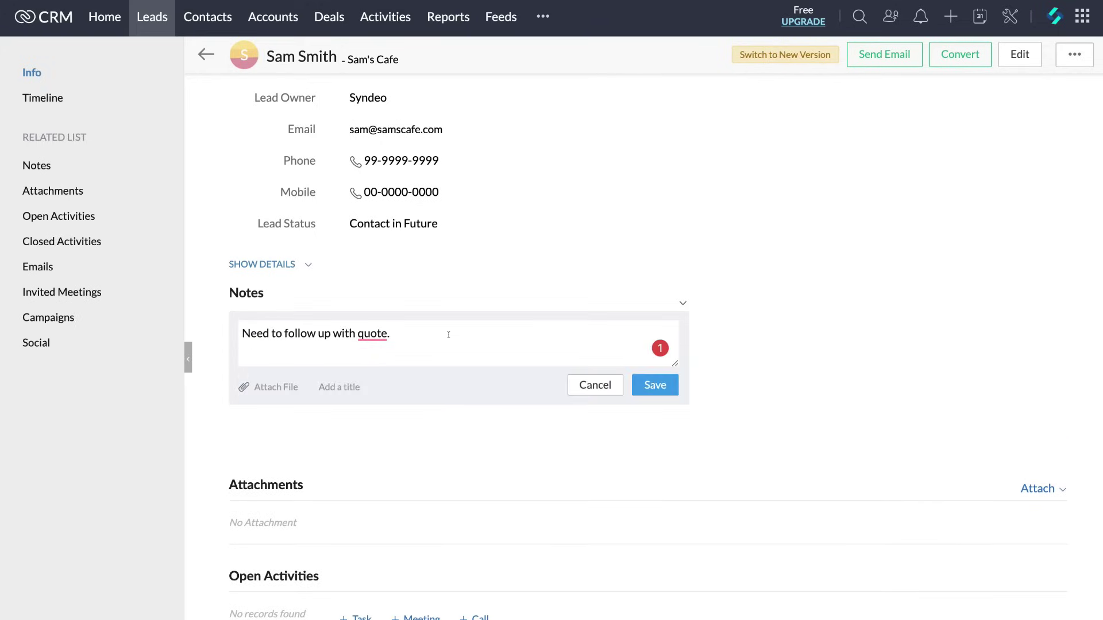
{"action": "left_click", "coordinate": [655, 381]}
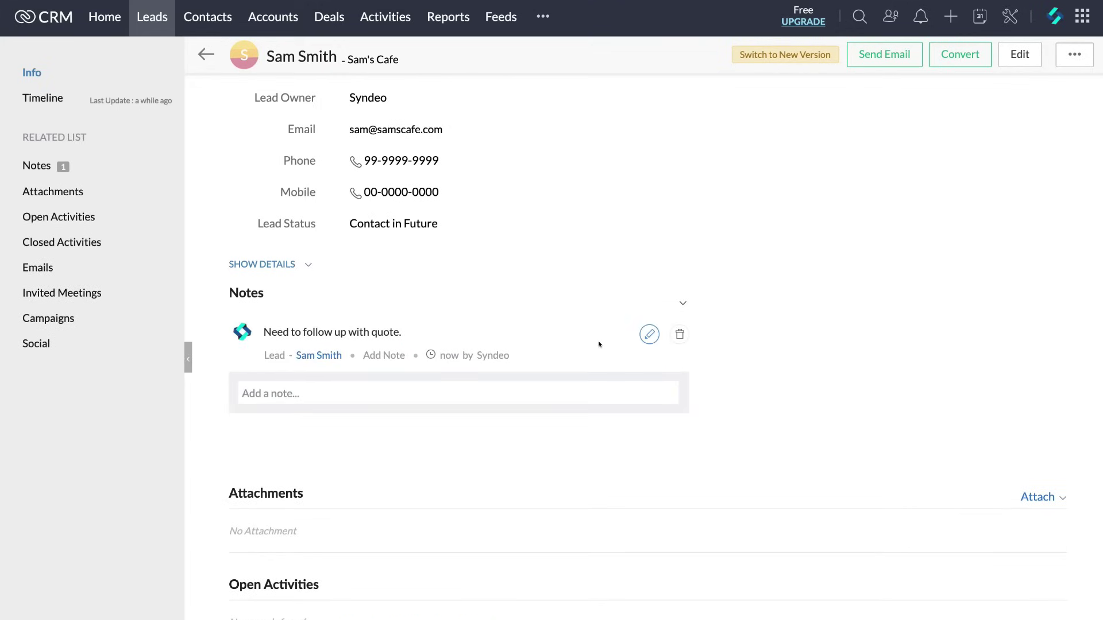
Look through the lead's related sections, including attachments, open and closed activities, emails, invited meetings, campaigns and social.
{"action": "scroll", "coordinate": [599, 345], "scroll_direction": "down", "scroll_amount": 3}
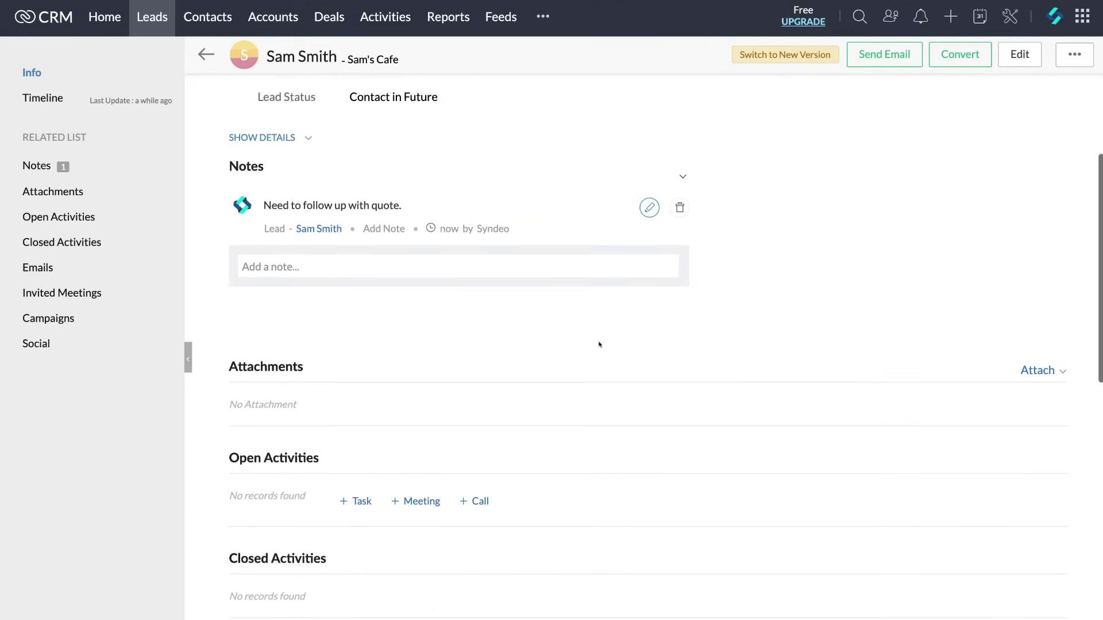
{"action": "scroll", "coordinate": [343, 353], "scroll_direction": "down", "scroll_amount": 2}
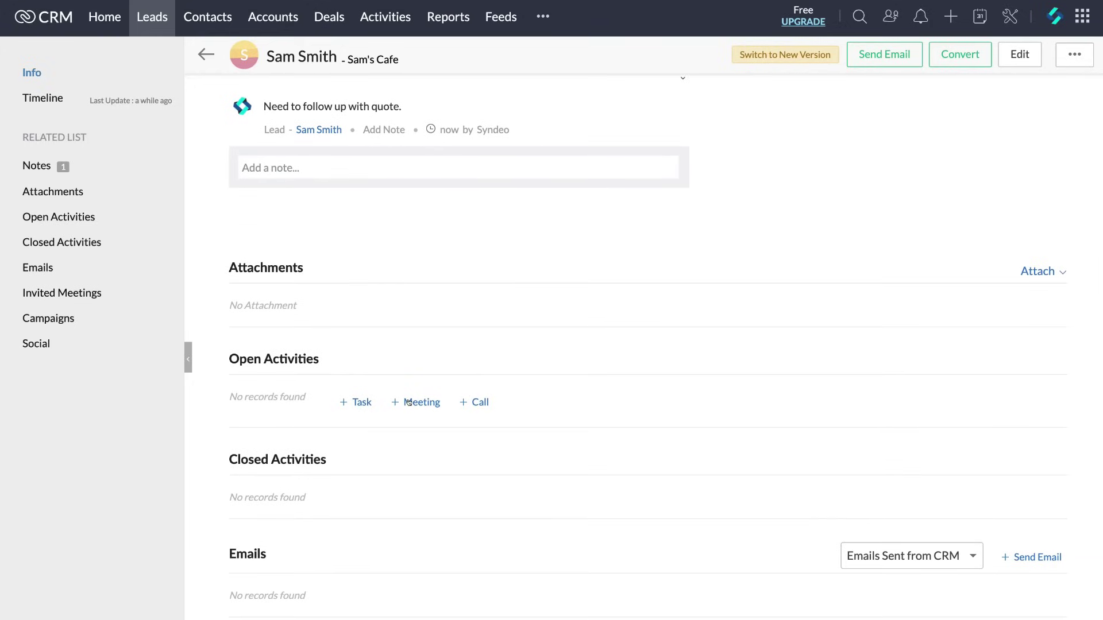
{"action": "scroll", "coordinate": [454, 400], "scroll_direction": "down", "scroll_amount": 1}
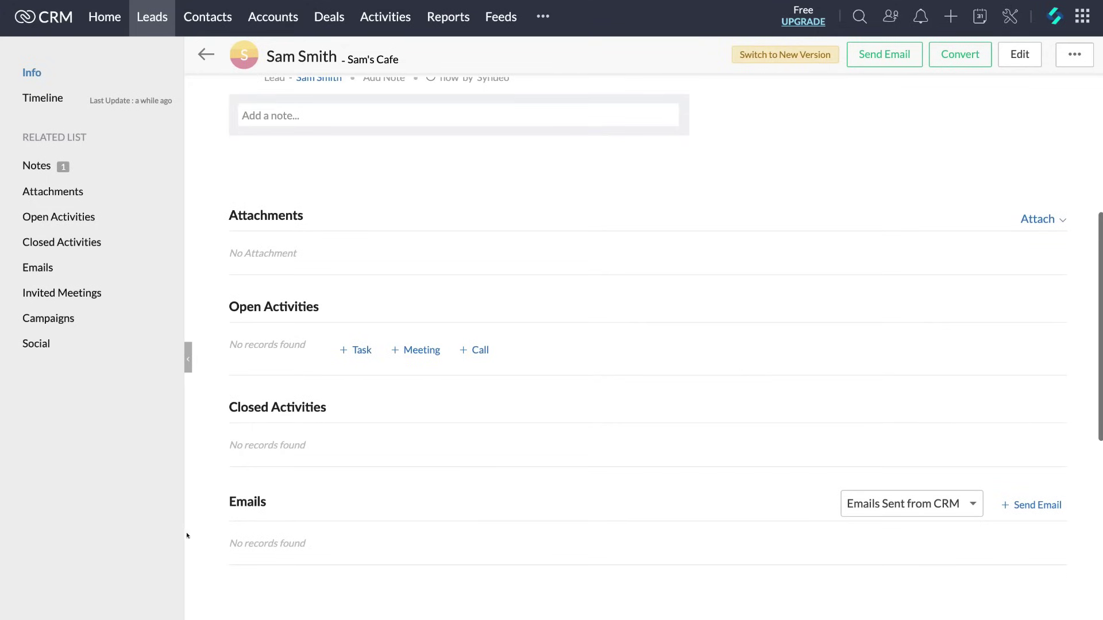
{"action": "scroll", "coordinate": [363, 444], "scroll_direction": "down", "scroll_amount": 5}
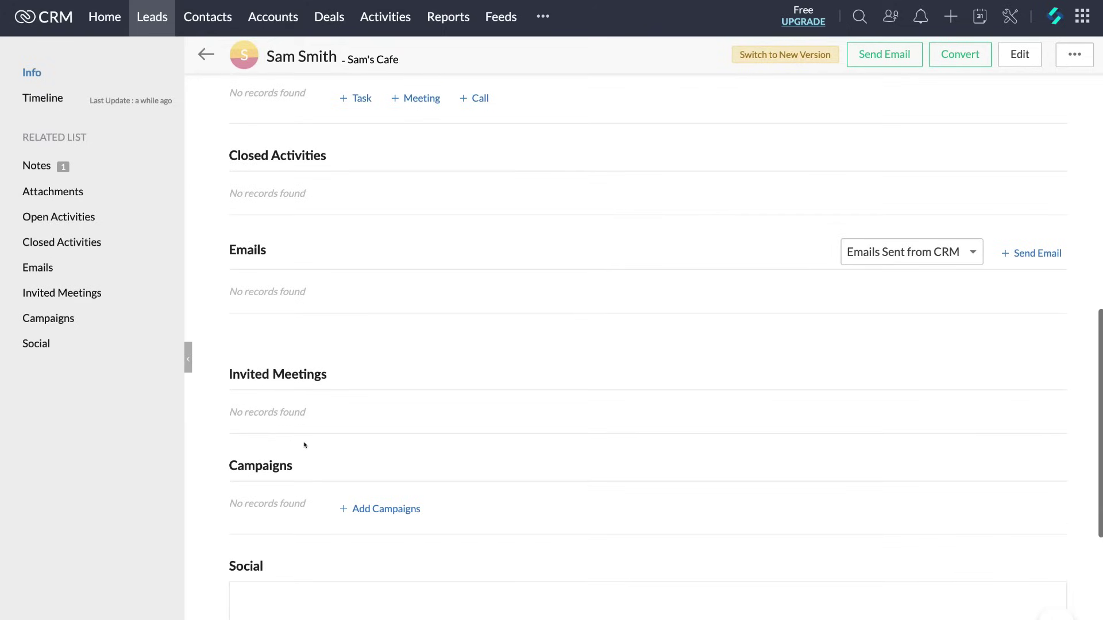
{"action": "scroll", "coordinate": [304, 445], "scroll_direction": "down", "scroll_amount": 1}
{"action": "scroll", "coordinate": [273, 465], "scroll_direction": "down", "scroll_amount": 4}
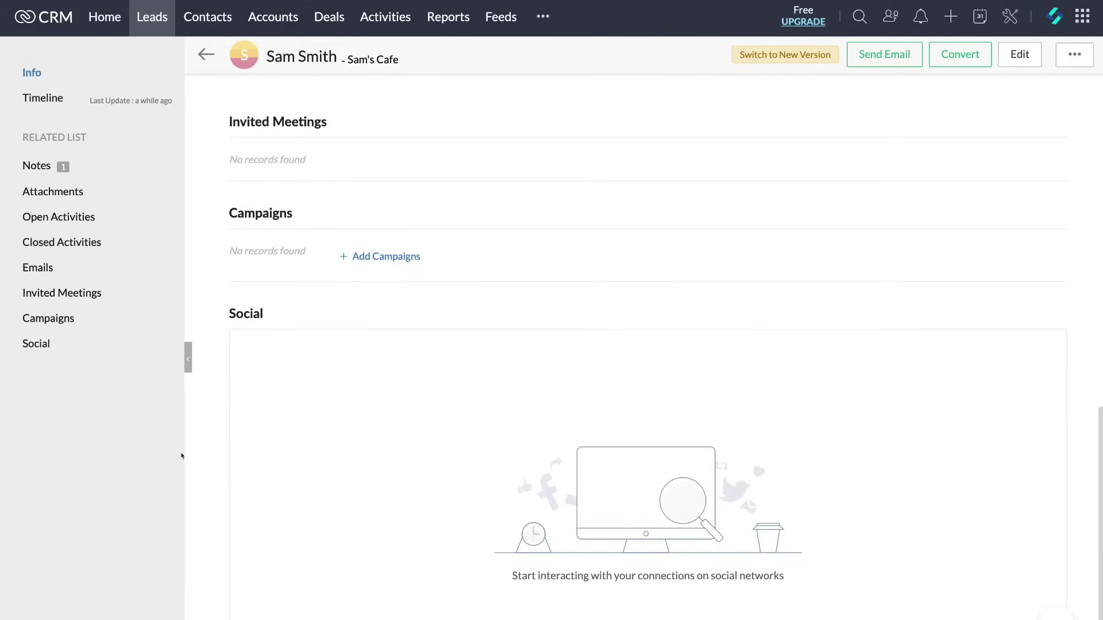
{"action": "scroll", "coordinate": [320, 443], "scroll_direction": "up", "scroll_amount": 10}
{"action": "scroll", "coordinate": [805, 390], "scroll_direction": "up", "scroll_amount": 7}
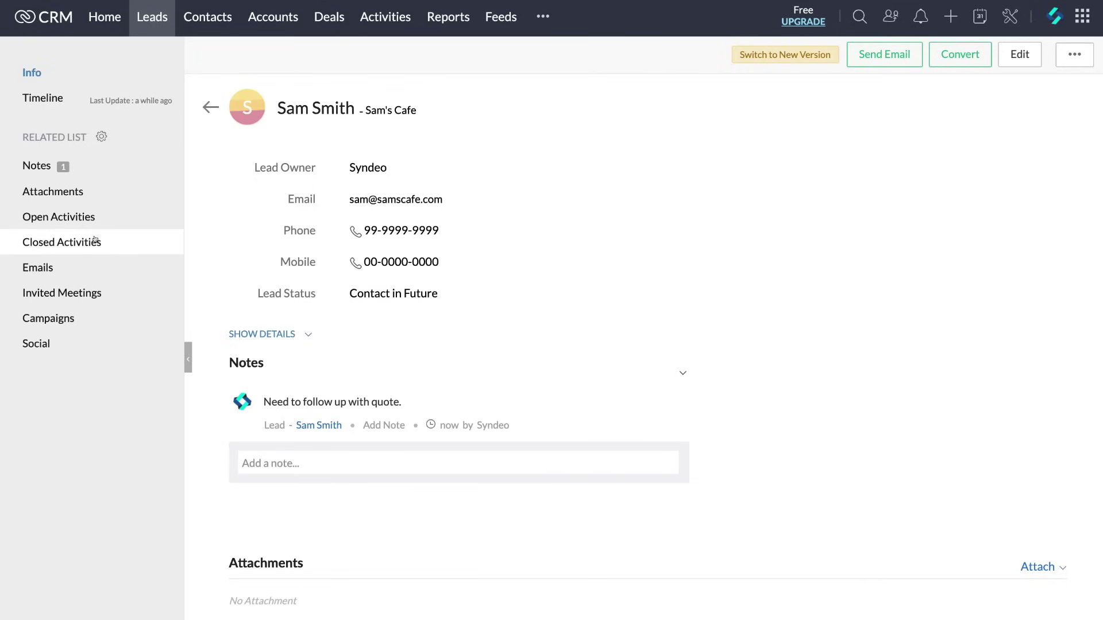
{"action": "scroll", "coordinate": [386, 370], "scroll_direction": "down", "scroll_amount": 5}
{"action": "scroll", "coordinate": [387, 370], "scroll_direction": "up", "scroll_amount": 5}
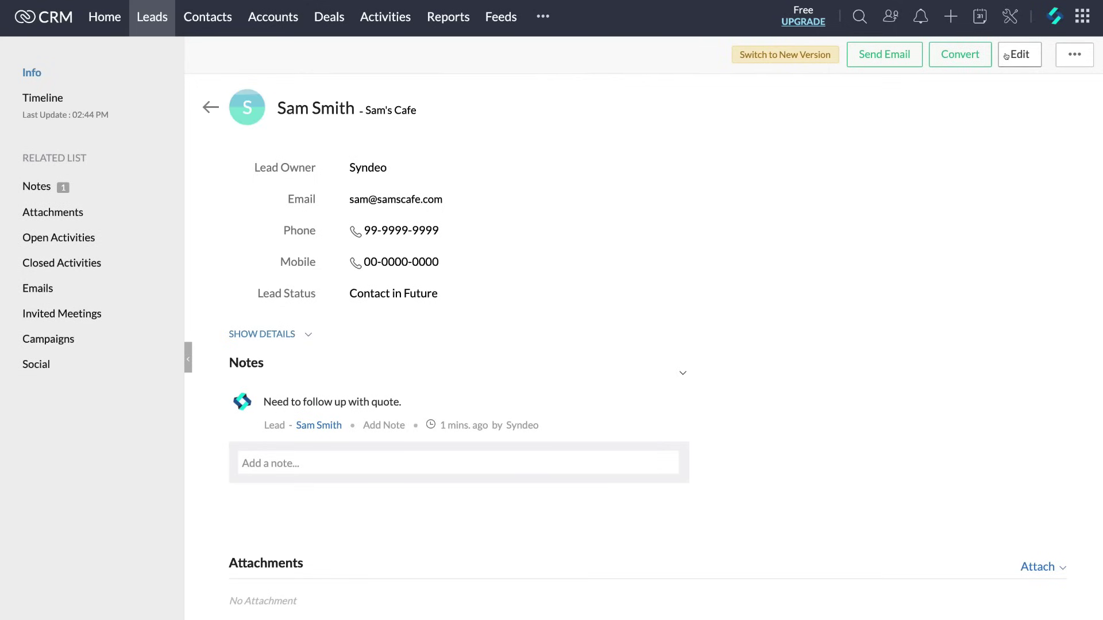
Review the lead's additional record actions and its conversion options, and leave the conversion without converting.
{"action": "left_click", "coordinate": [1071, 54]}
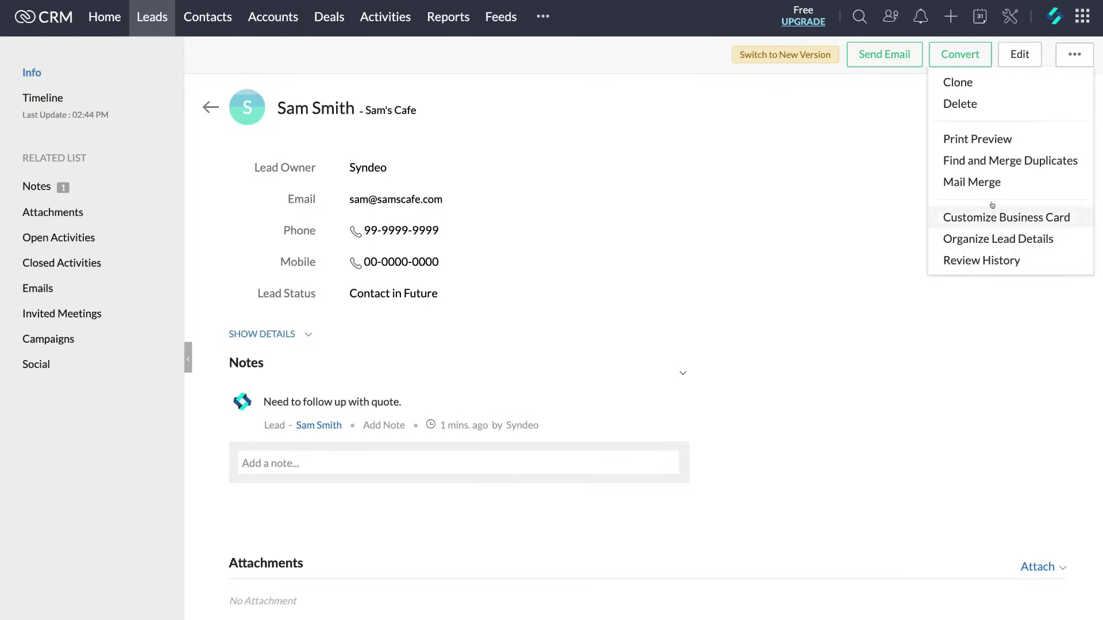
{"action": "left_click", "coordinate": [897, 115]}
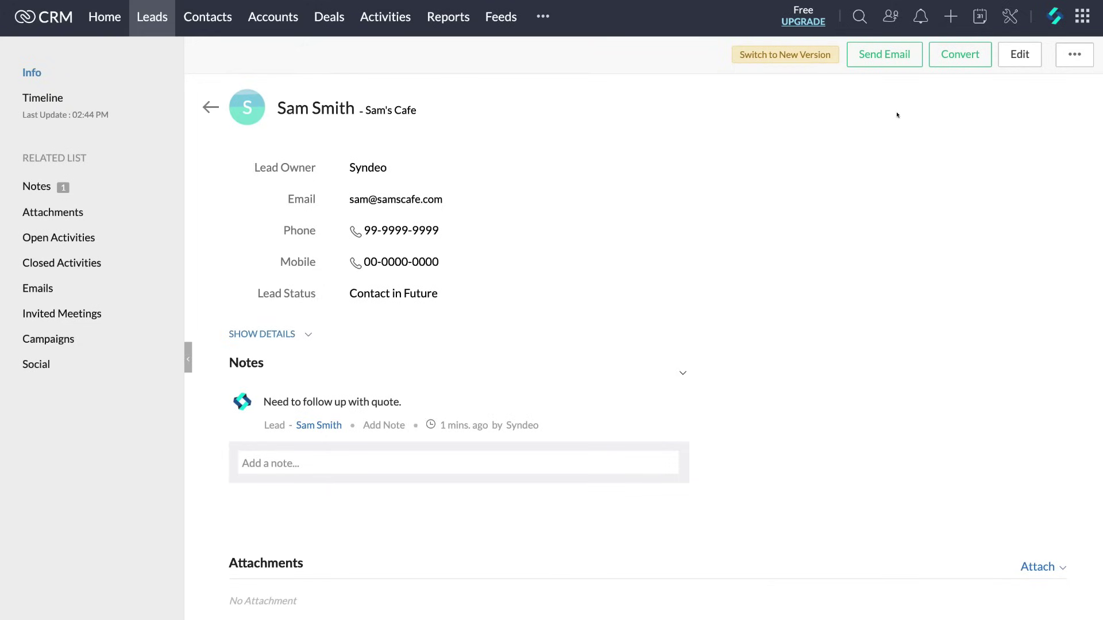
{"action": "left_click", "coordinate": [966, 60]}
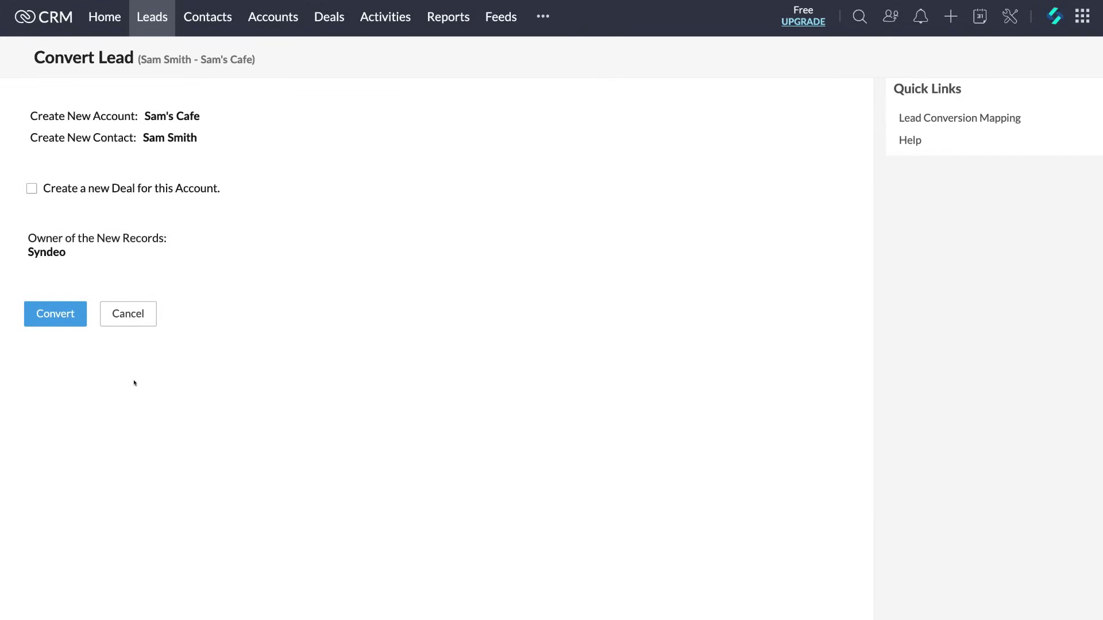
{"action": "left_click", "coordinate": [124, 317]}
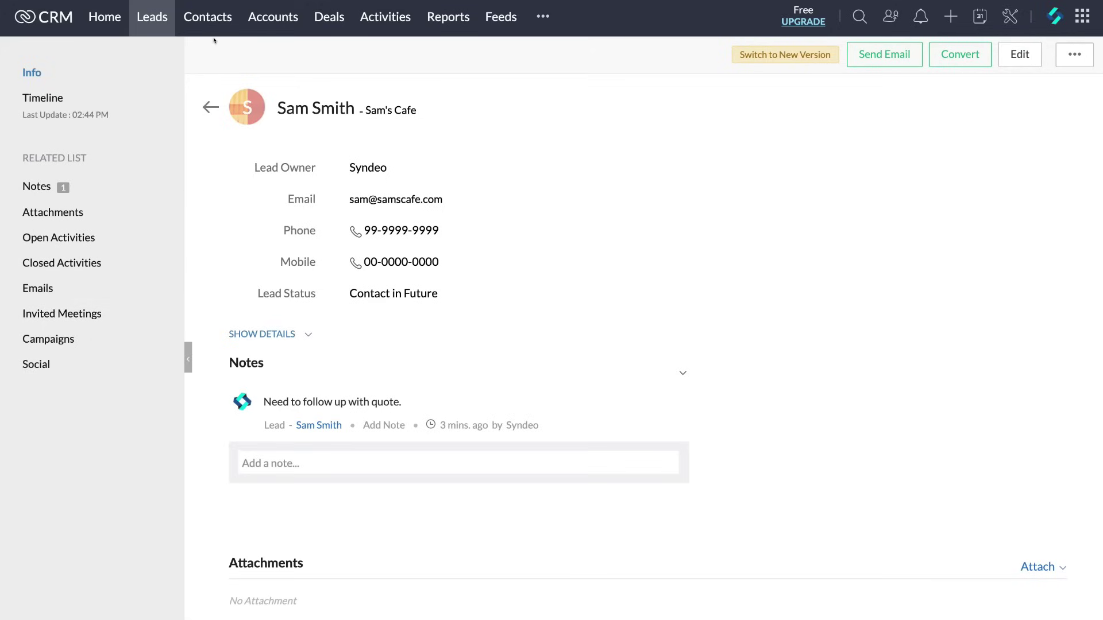
Create and save a contact with name, contact details and mailing address, title Owner, source Cold Call and description "This was a new customer that we cold called.".
{"action": "left_click", "coordinate": [209, 19]}
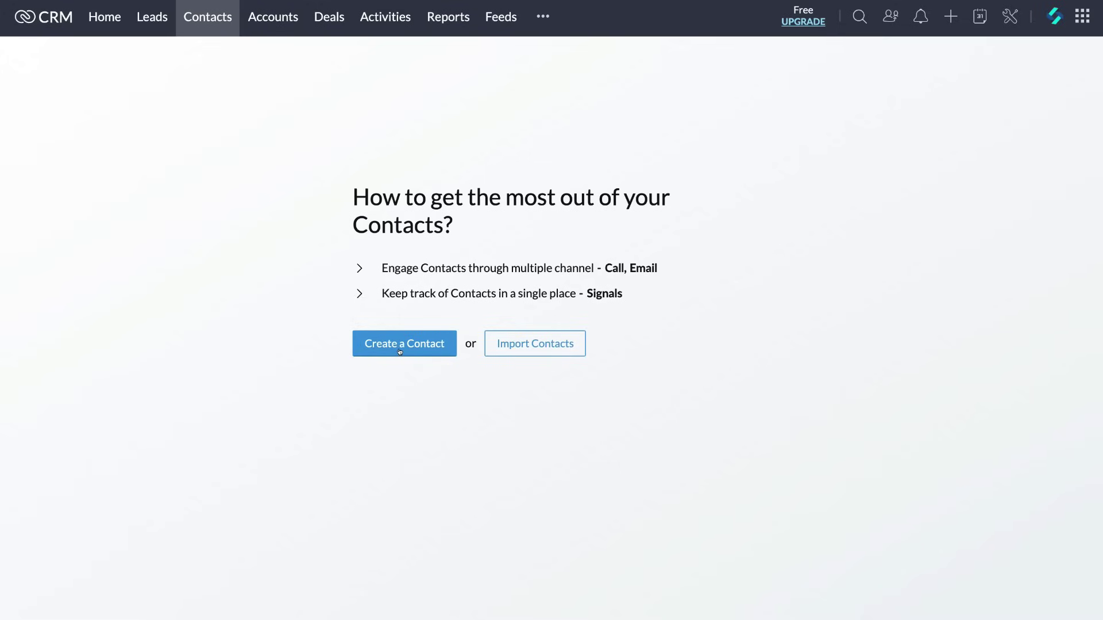
{"action": "left_click", "coordinate": [441, 346]}
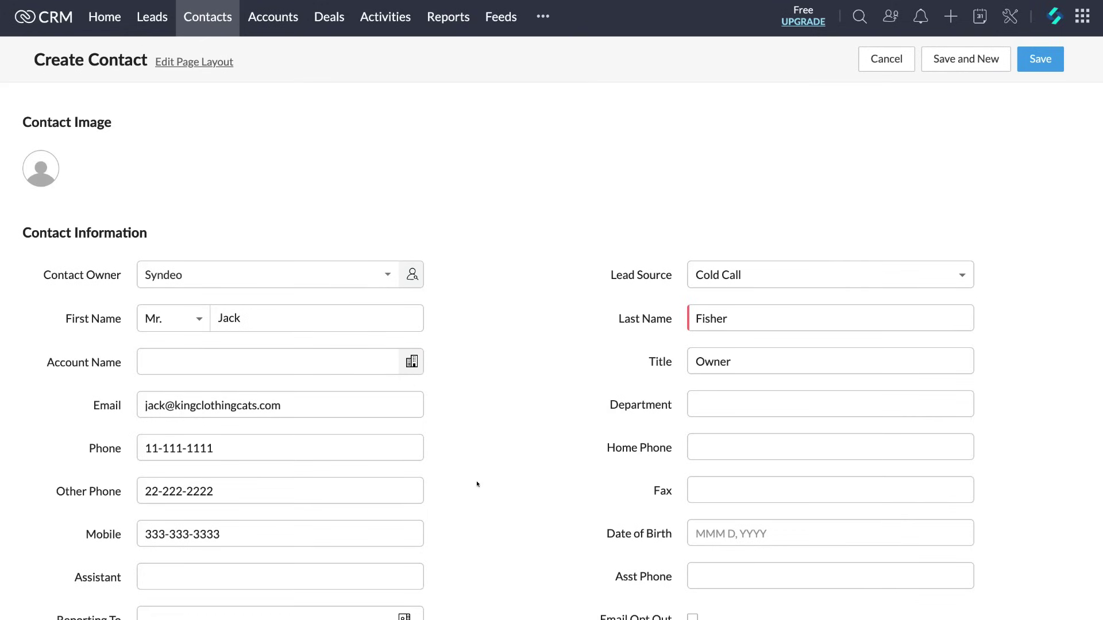
{"action": "scroll", "coordinate": [477, 484], "scroll_direction": "down", "scroll_amount": 6}
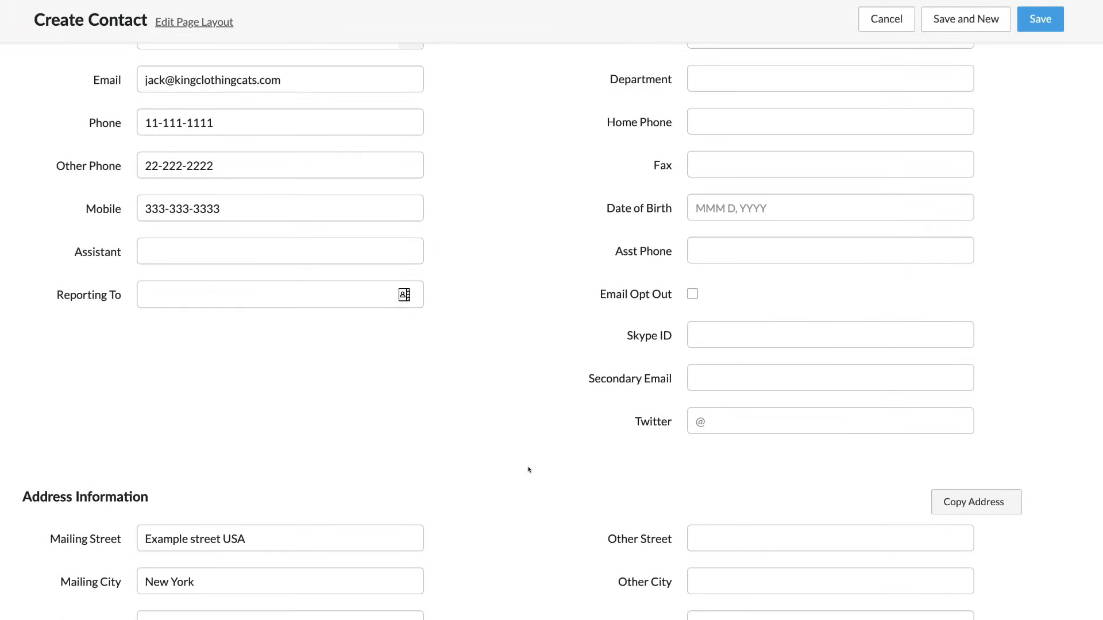
{"action": "scroll", "coordinate": [529, 470], "scroll_direction": "down", "scroll_amount": 3}
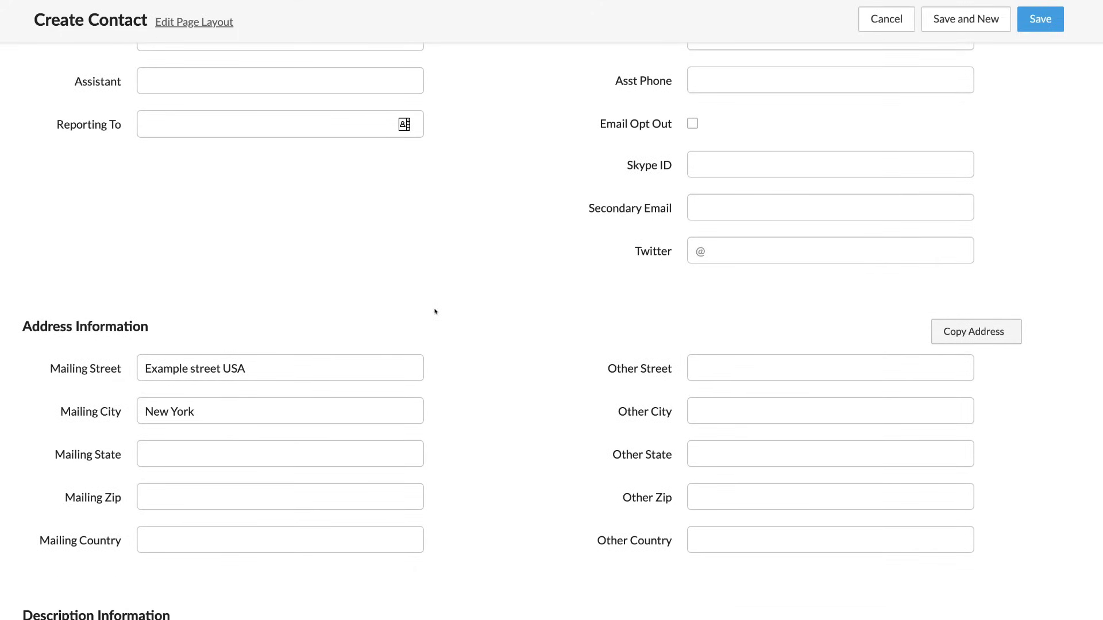
{"action": "scroll", "coordinate": [488, 368], "scroll_direction": "down", "scroll_amount": 1}
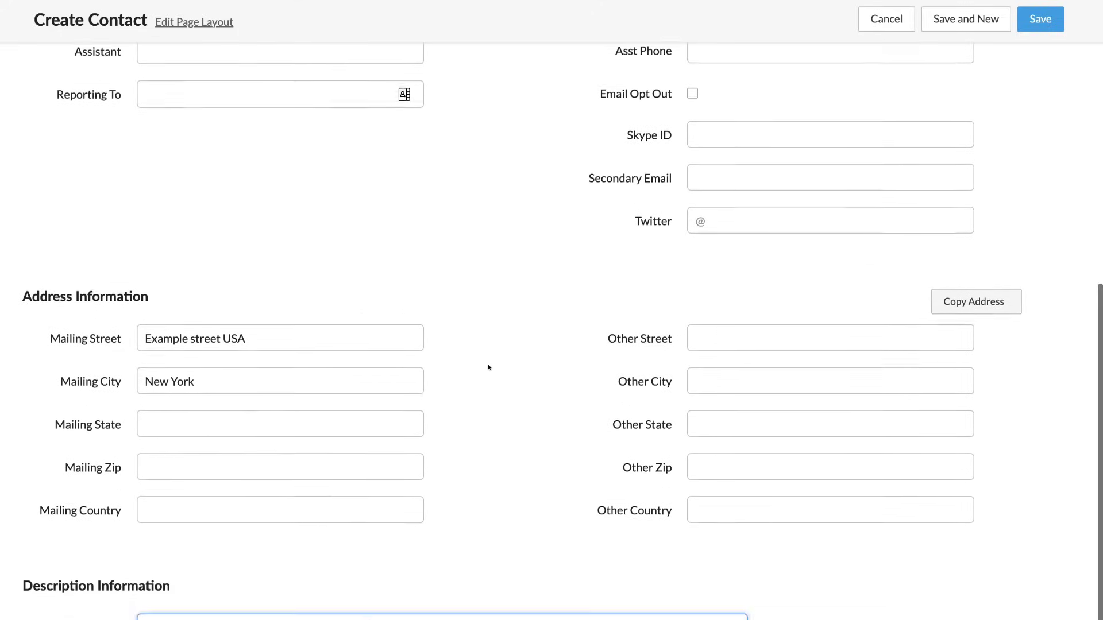
{"action": "scroll", "coordinate": [520, 357], "scroll_direction": "down", "scroll_amount": 1}
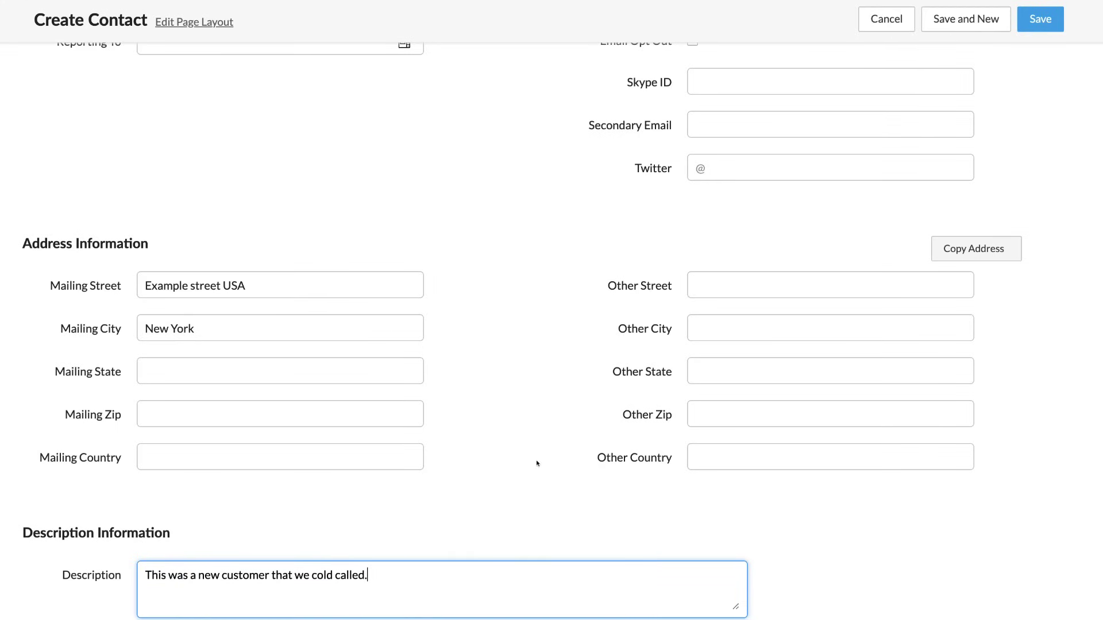
{"action": "scroll", "coordinate": [537, 462], "scroll_direction": "up", "scroll_amount": 10}
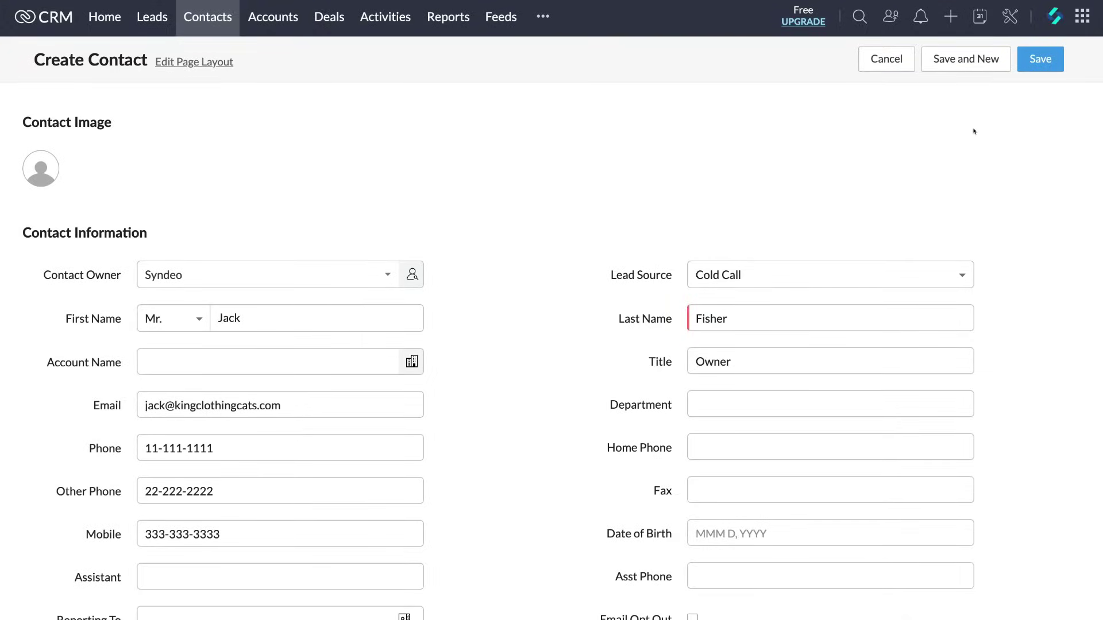
{"action": "left_click", "coordinate": [1039, 64]}
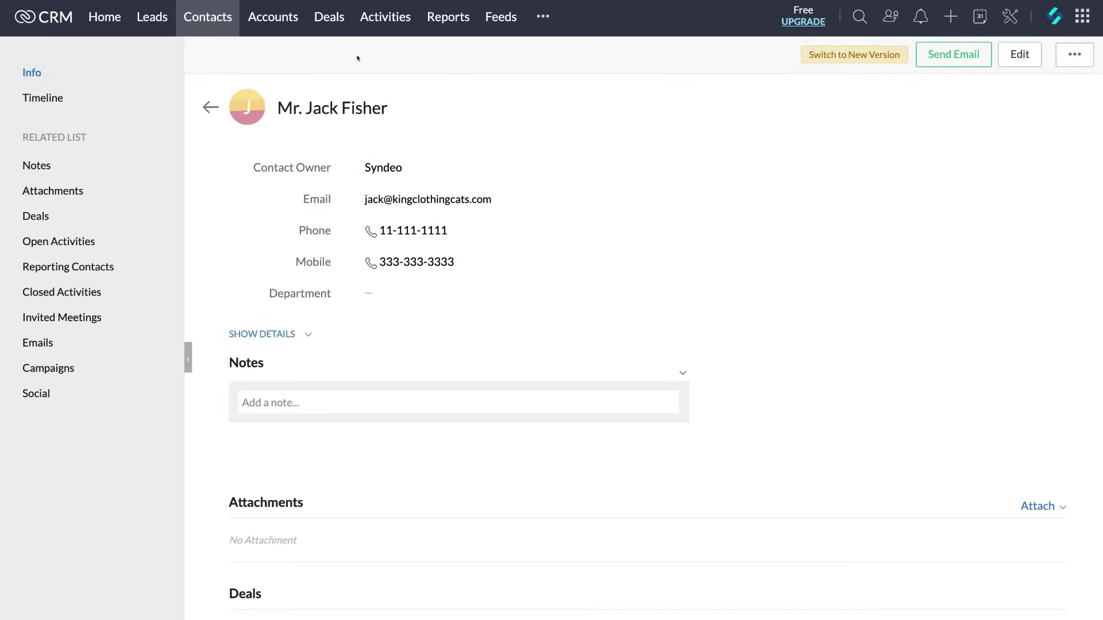
Create and save the account King Clothing Cat with rating Active, type Customer, industry Small/Medium Enterprise, ownership Private, 10 employees, website kingclothingcat.com, phone and billing street.
{"action": "left_click", "coordinate": [279, 22]}
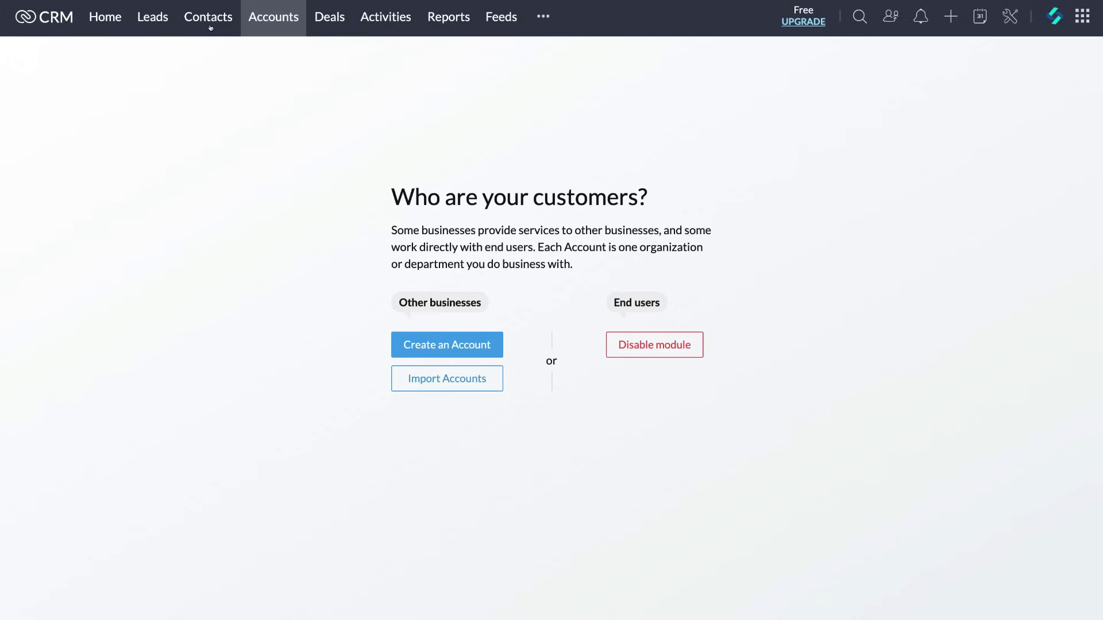
{"action": "left_click", "coordinate": [471, 349]}
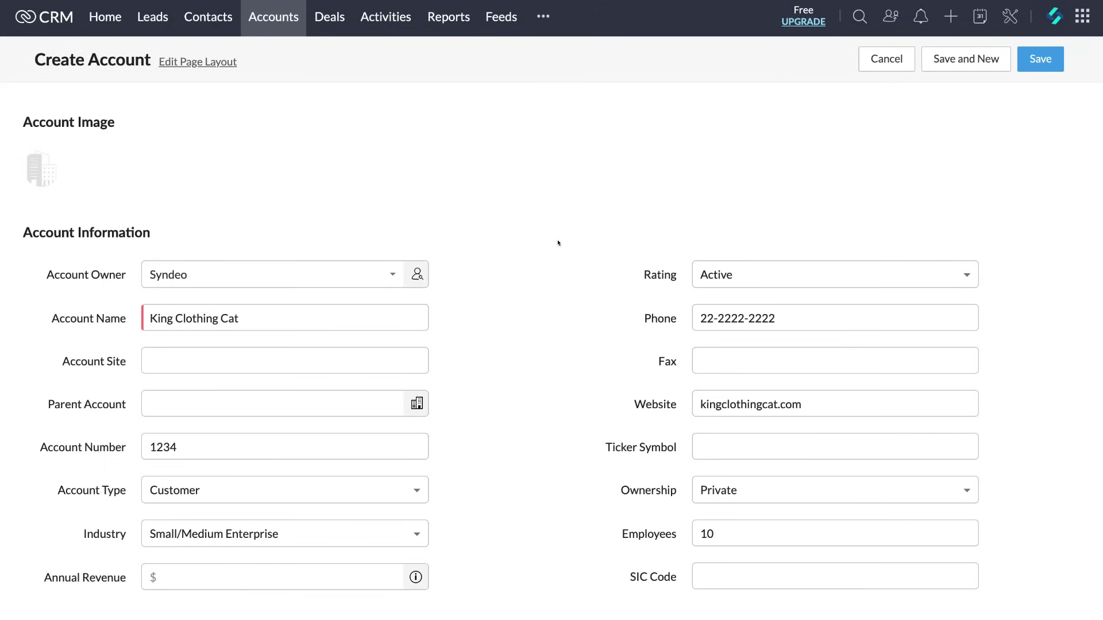
{"action": "scroll", "coordinate": [557, 243], "scroll_direction": "down", "scroll_amount": 1}
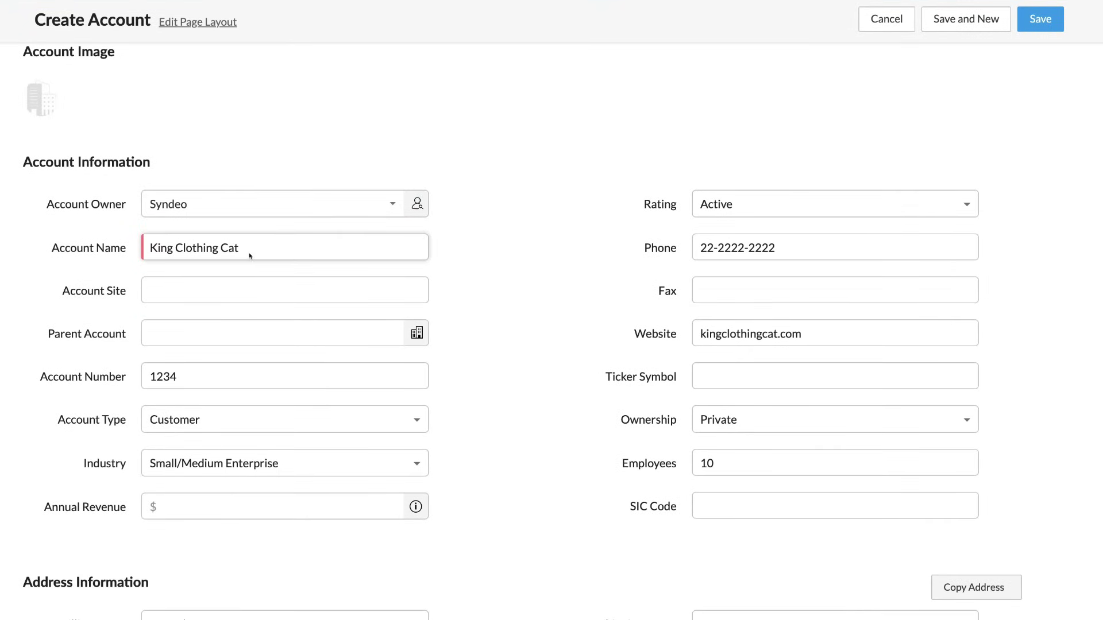
{"action": "scroll", "coordinate": [502, 274], "scroll_direction": "down", "scroll_amount": 1}
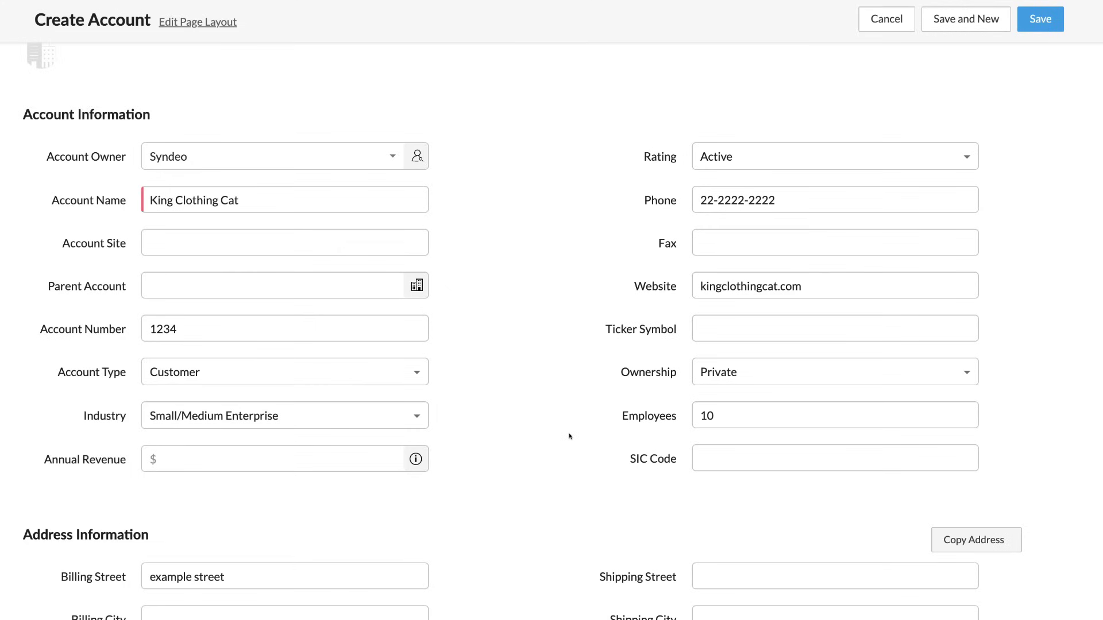
{"action": "scroll", "coordinate": [569, 437], "scroll_direction": "down", "scroll_amount": 5}
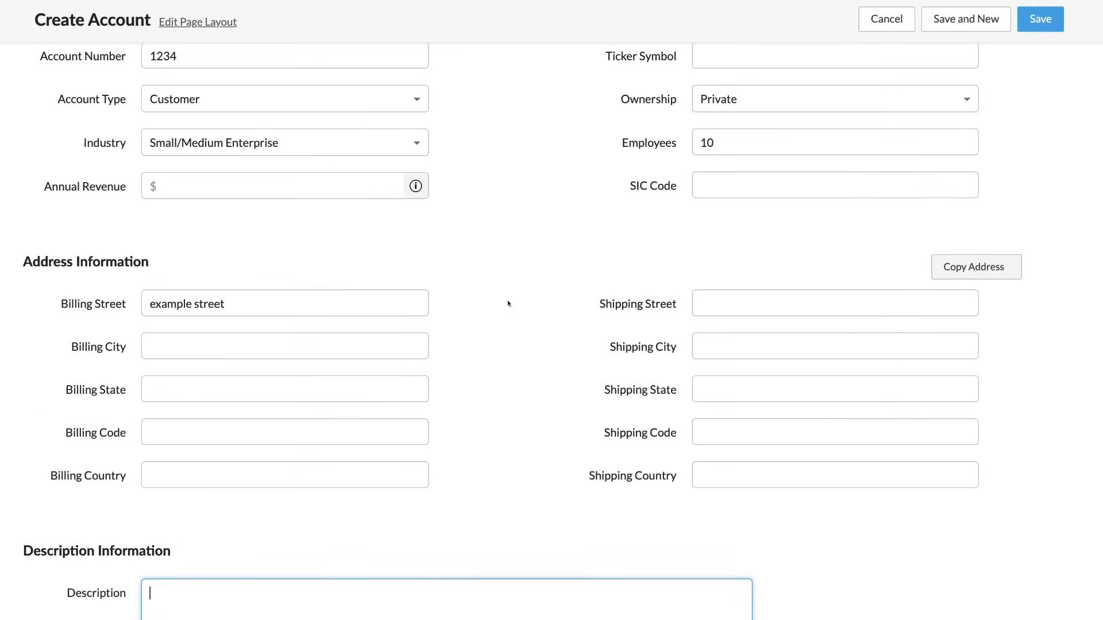
{"action": "scroll", "coordinate": [508, 303], "scroll_direction": "down", "scroll_amount": 1}
{"action": "left_click", "coordinate": [475, 439]}
{"action": "scroll", "coordinate": [476, 438], "scroll_direction": "up", "scroll_amount": 8}
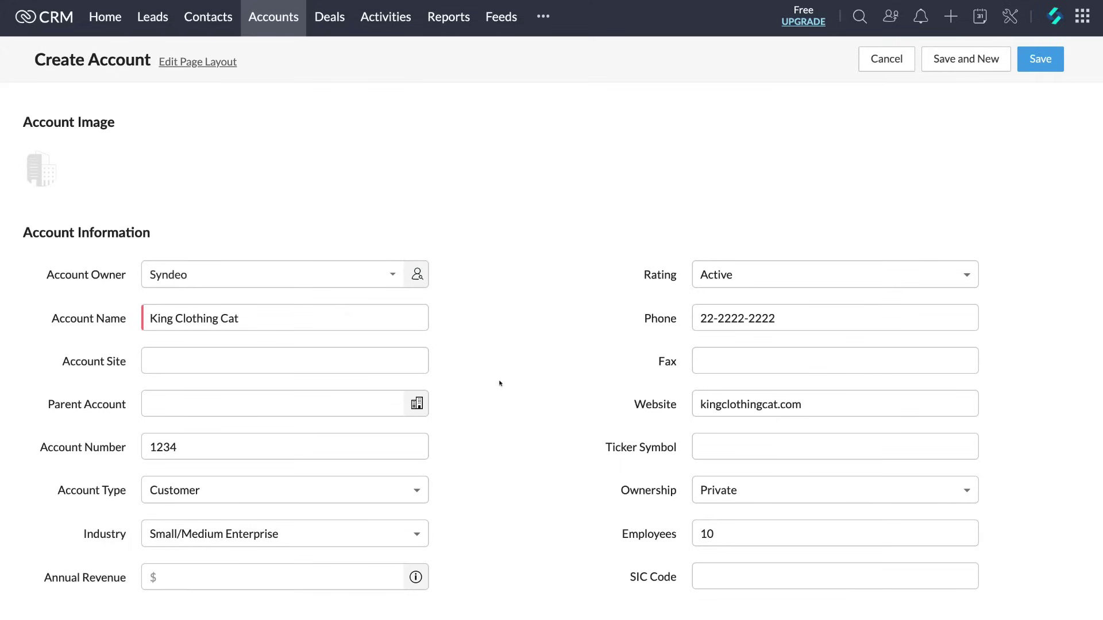
{"action": "left_click", "coordinate": [1023, 64]}
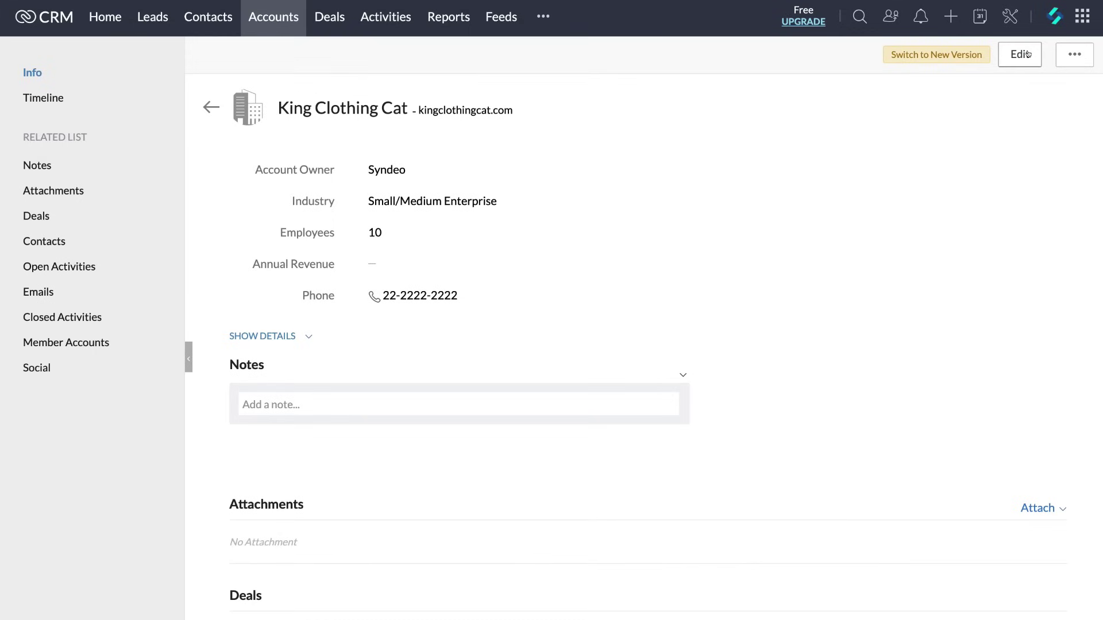
{"action": "scroll", "coordinate": [899, 193], "scroll_direction": "down", "scroll_amount": 10}
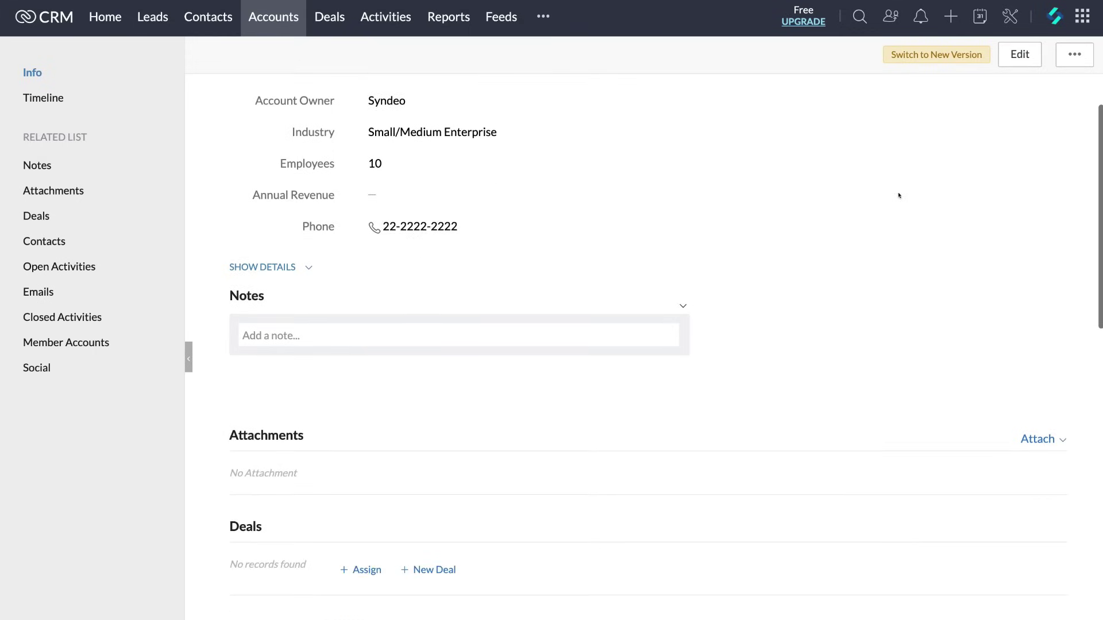
{"action": "scroll", "coordinate": [899, 195], "scroll_direction": "up", "scroll_amount": 10}
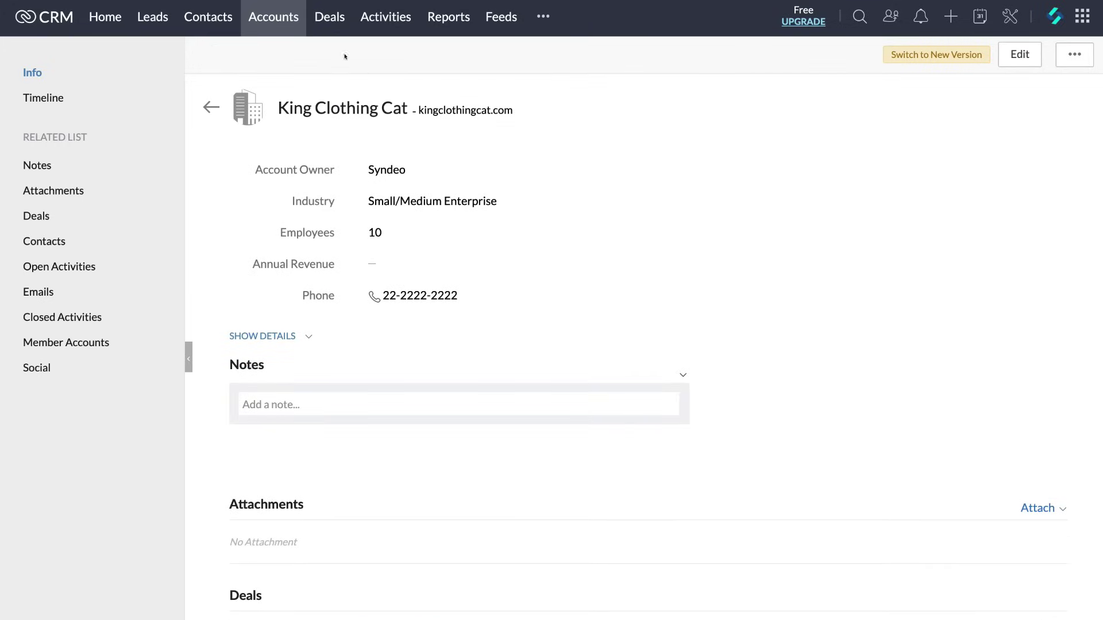
Create and save the $10000 New Business deal Website Design (Standard) for King Clothing Cat, closing Sep 24, 2020, at Negotiation/Review, source Advertisement, next step Closing meeting.
{"action": "left_click", "coordinate": [327, 17]}
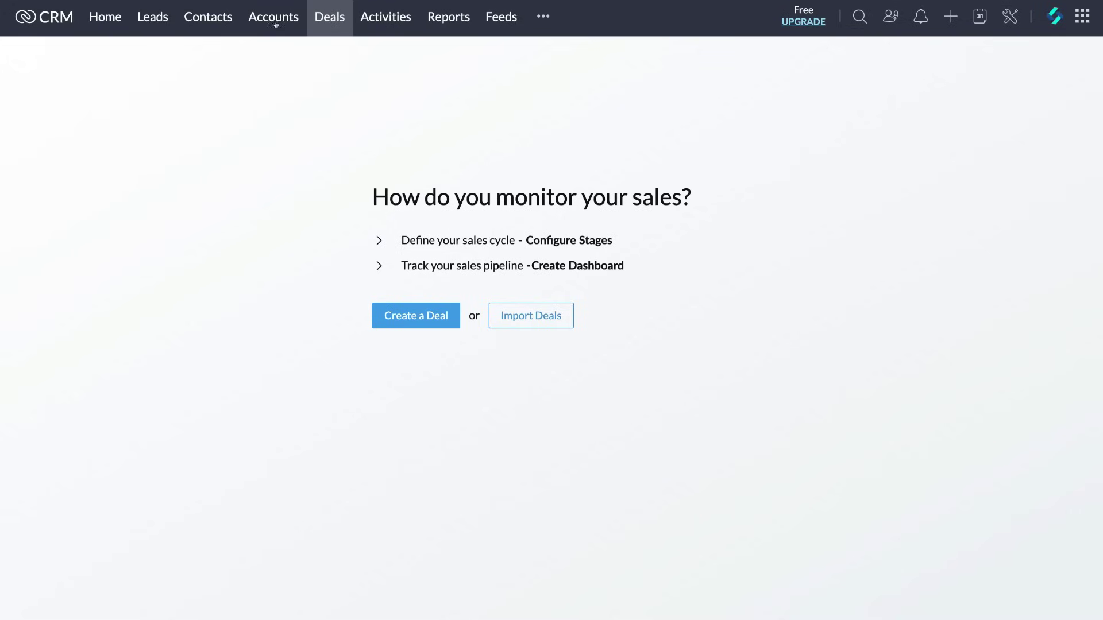
{"action": "left_click", "coordinate": [411, 316]}
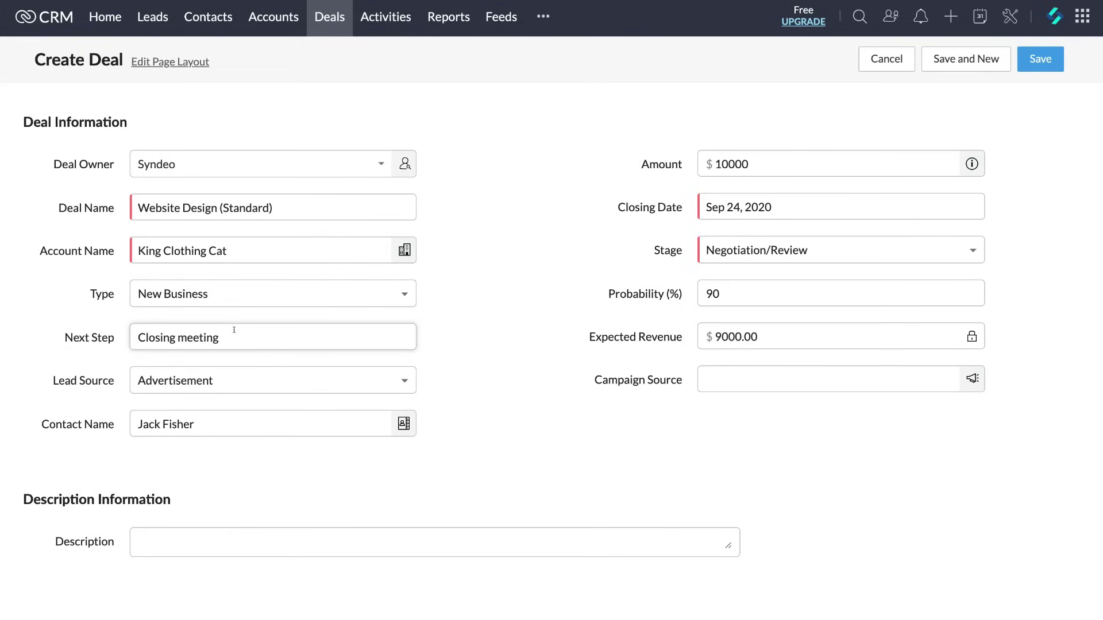
{"action": "left_click", "coordinate": [222, 382]}
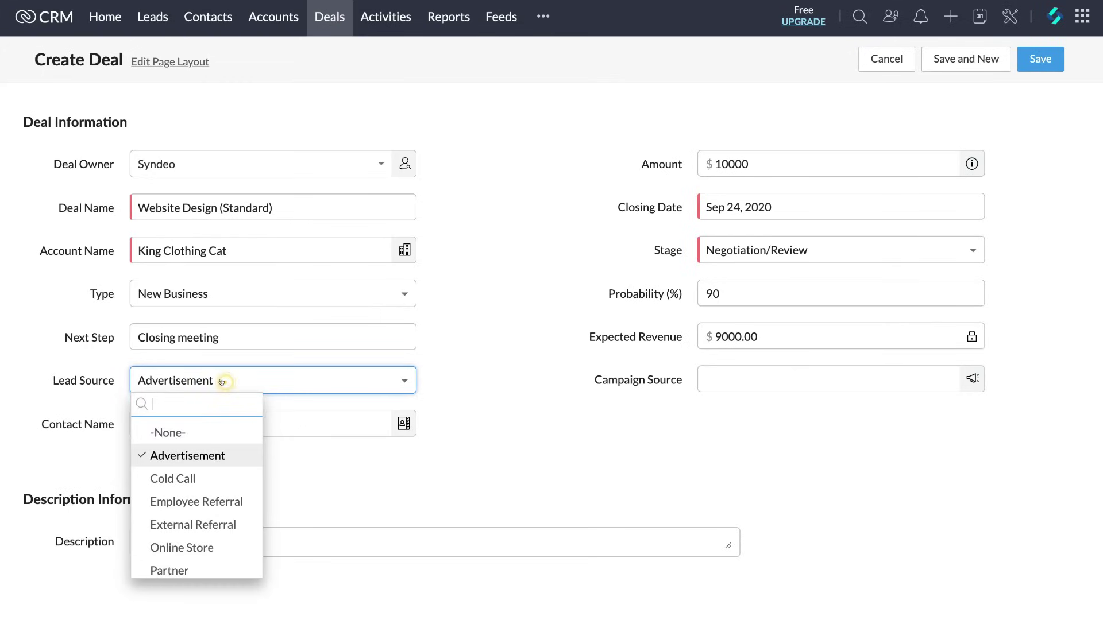
{"action": "left_click", "coordinate": [202, 454]}
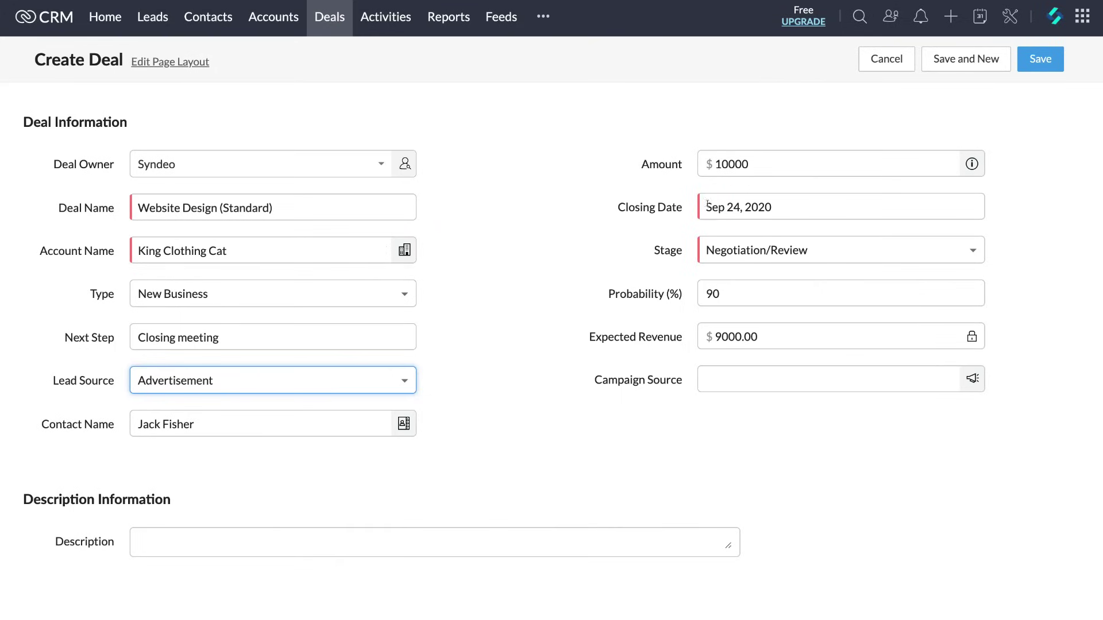
{"action": "left_click", "coordinate": [786, 257]}
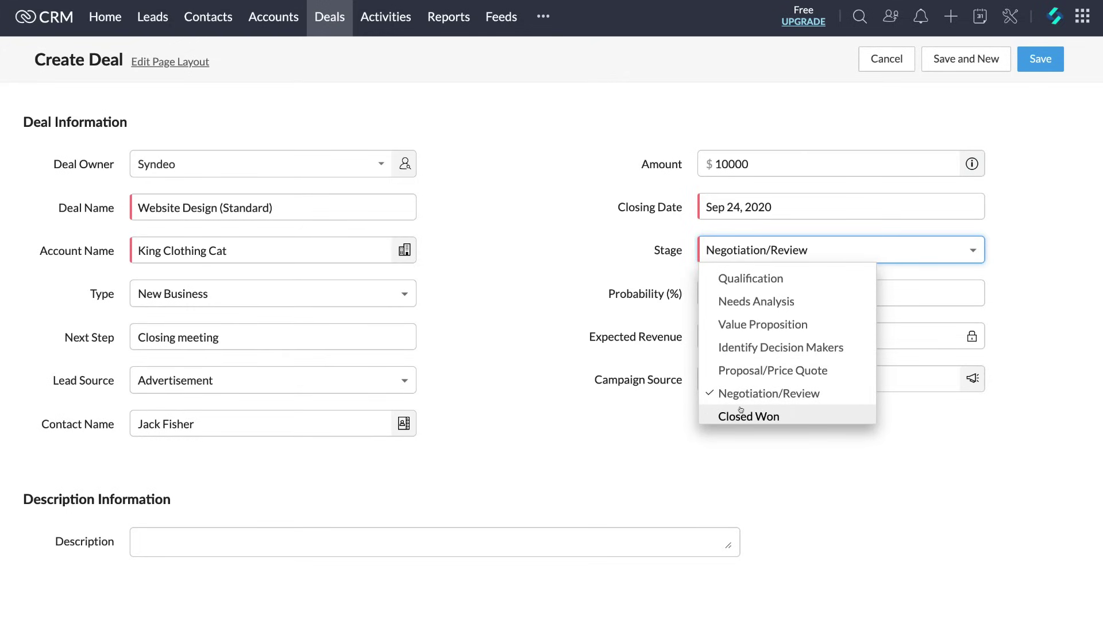
{"action": "left_click", "coordinate": [720, 248]}
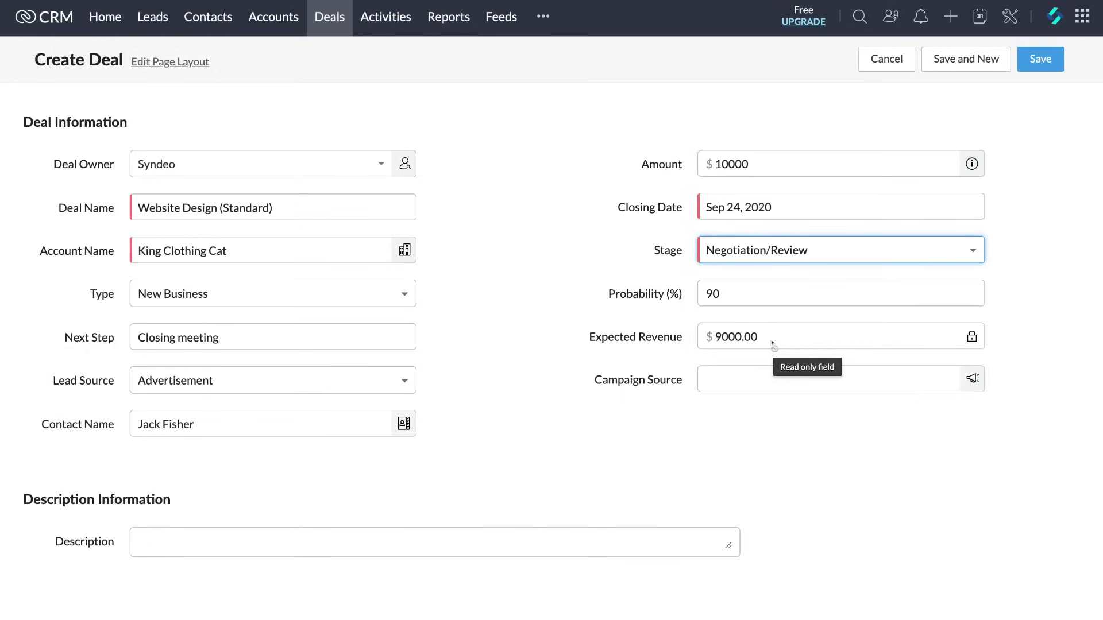
{"action": "left_click", "coordinate": [763, 380]}
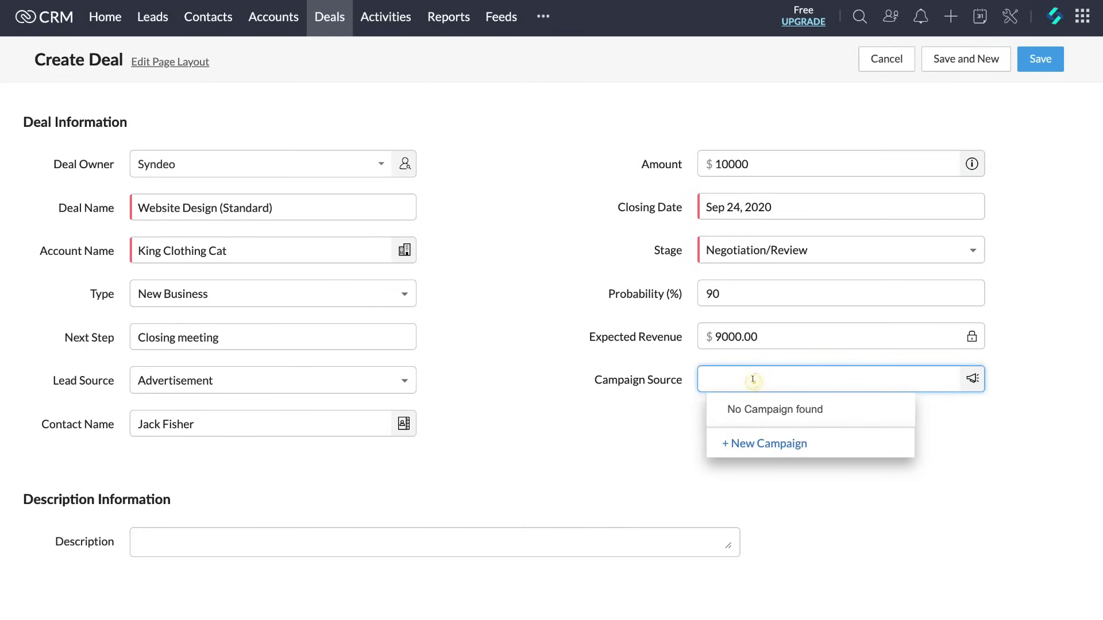
{"action": "left_click", "coordinate": [658, 423]}
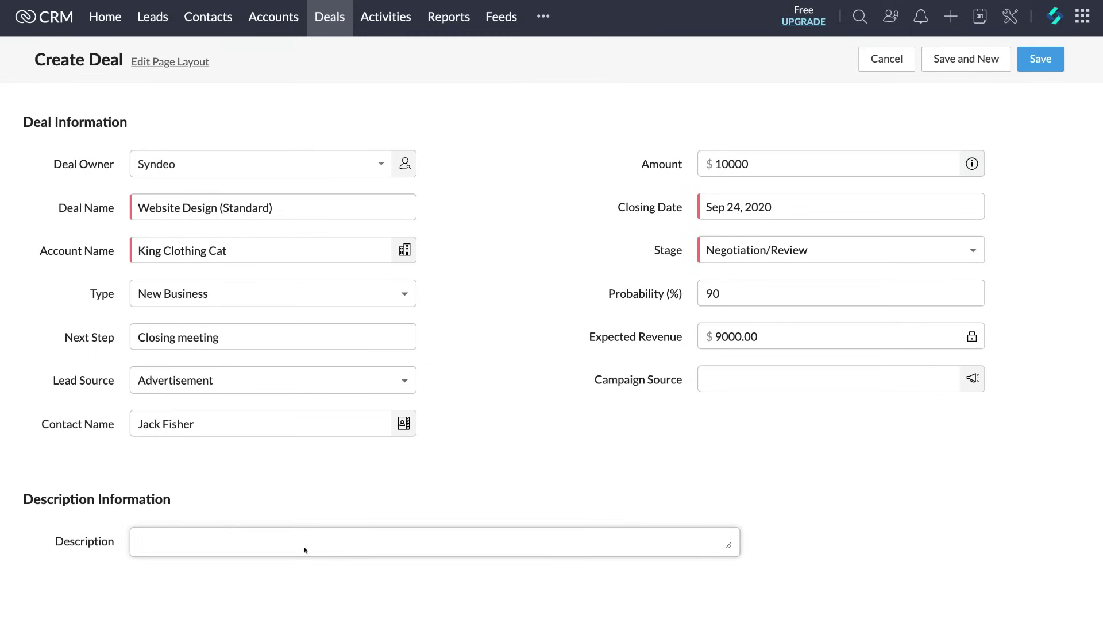
{"action": "left_click", "coordinate": [1040, 59]}
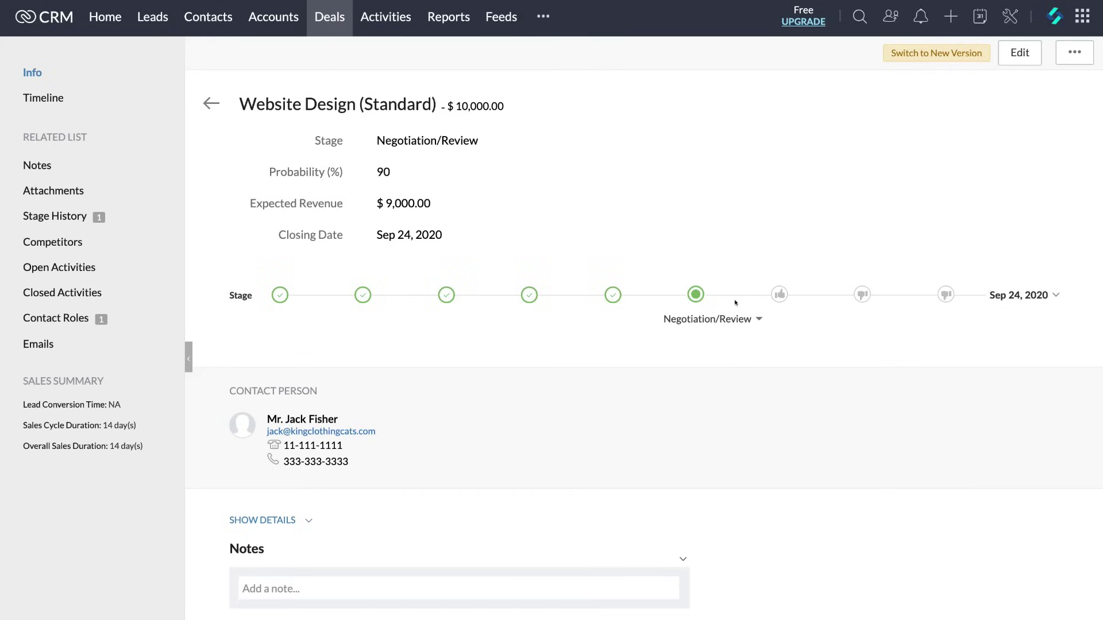
Review the details requested when closing the deal as Closed Won and as Closed Lost, cancelling both changes.
{"action": "left_click", "coordinate": [779, 295]}
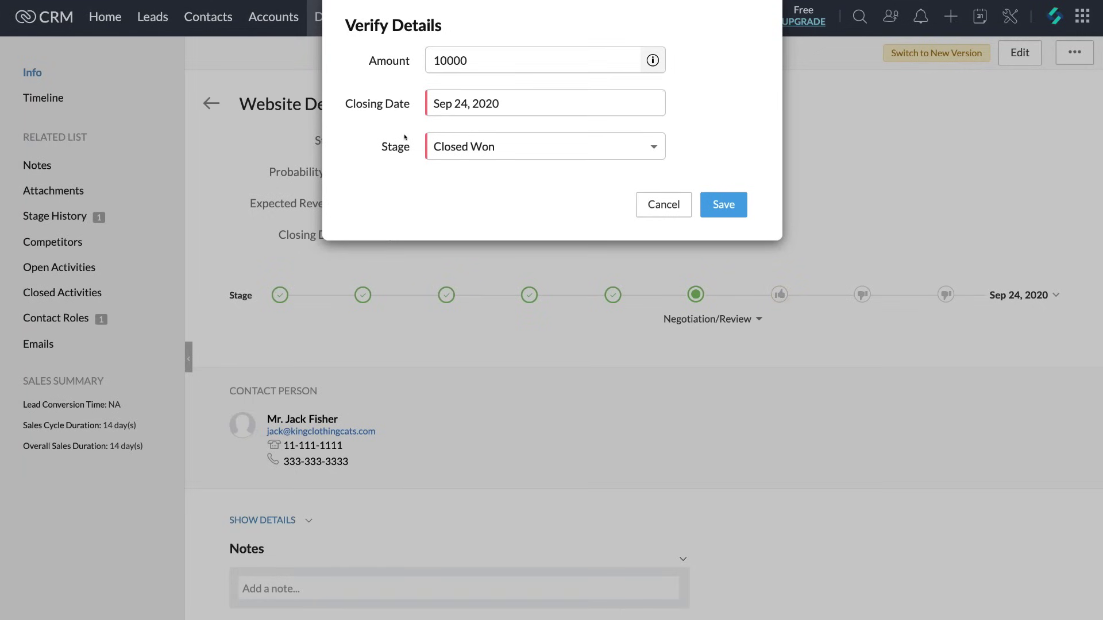
{"action": "left_click", "coordinate": [572, 138]}
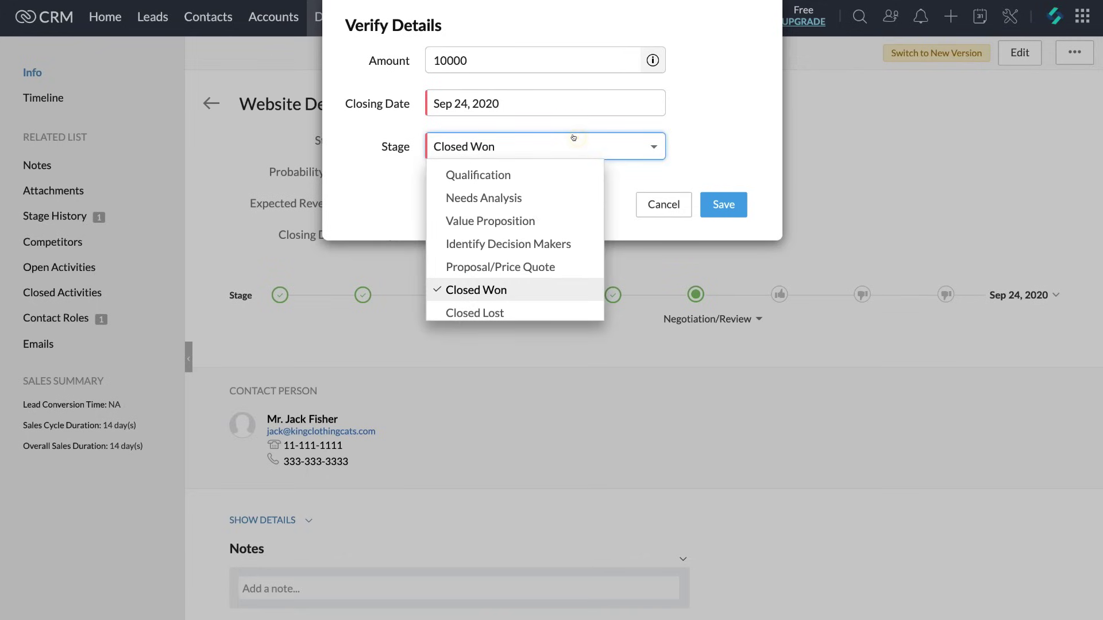
{"action": "left_click", "coordinate": [708, 170]}
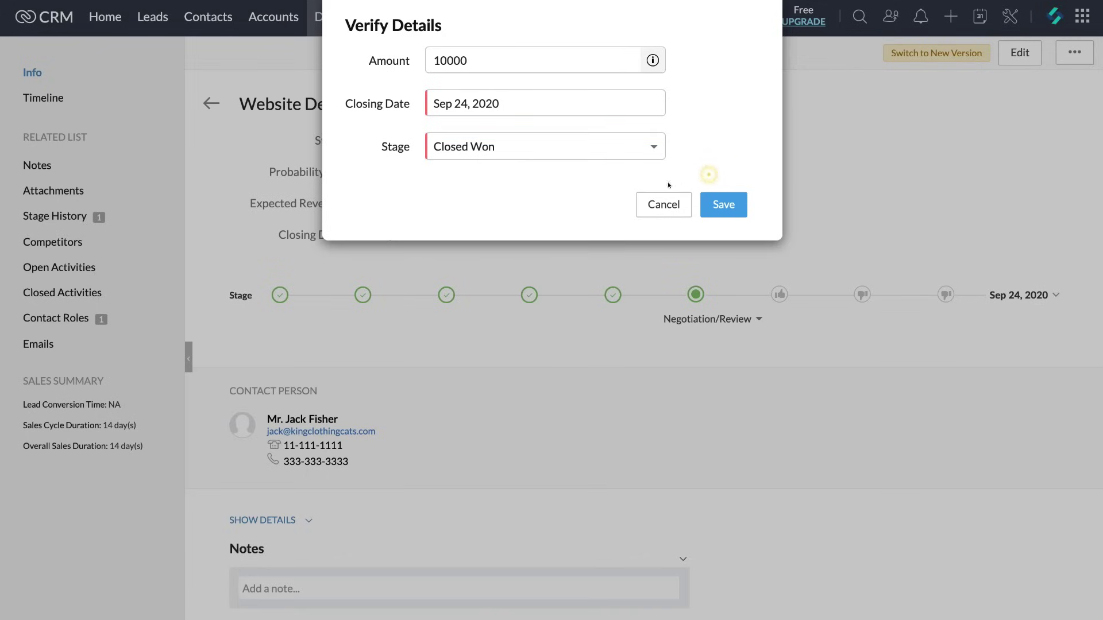
{"action": "left_click", "coordinate": [501, 150]}
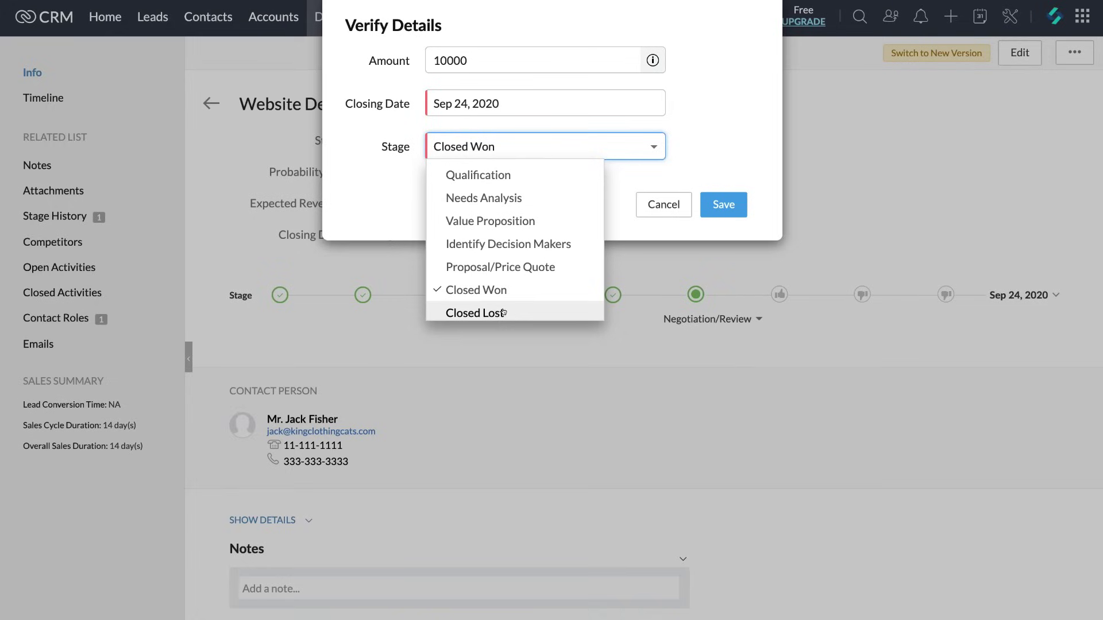
{"action": "left_click", "coordinate": [745, 133]}
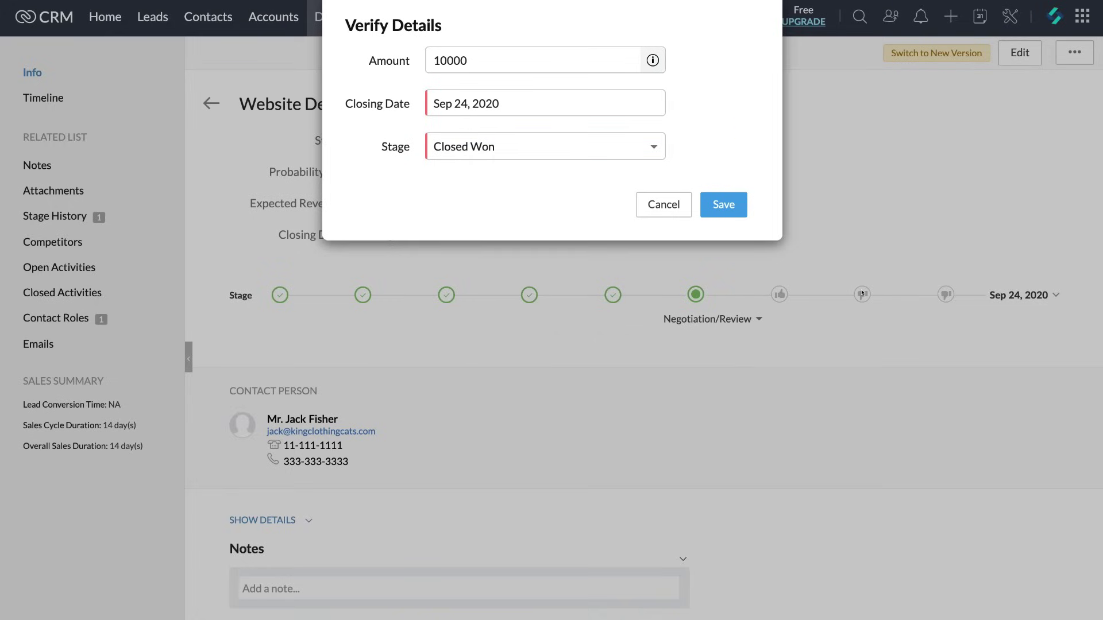
{"action": "left_click", "coordinate": [655, 203]}
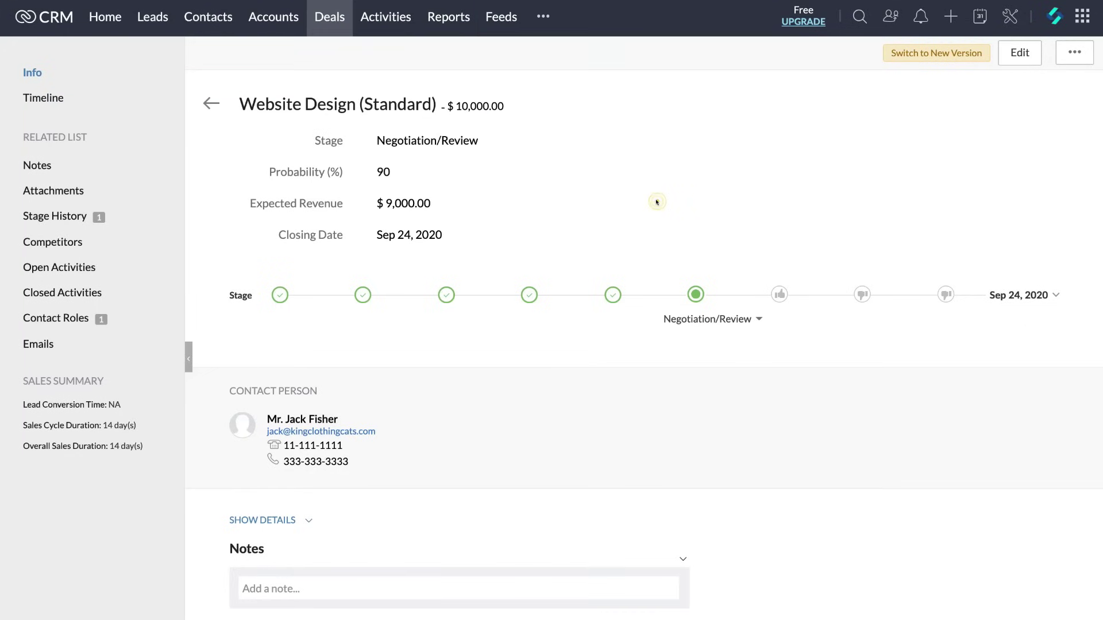
{"action": "left_click", "coordinate": [861, 295]}
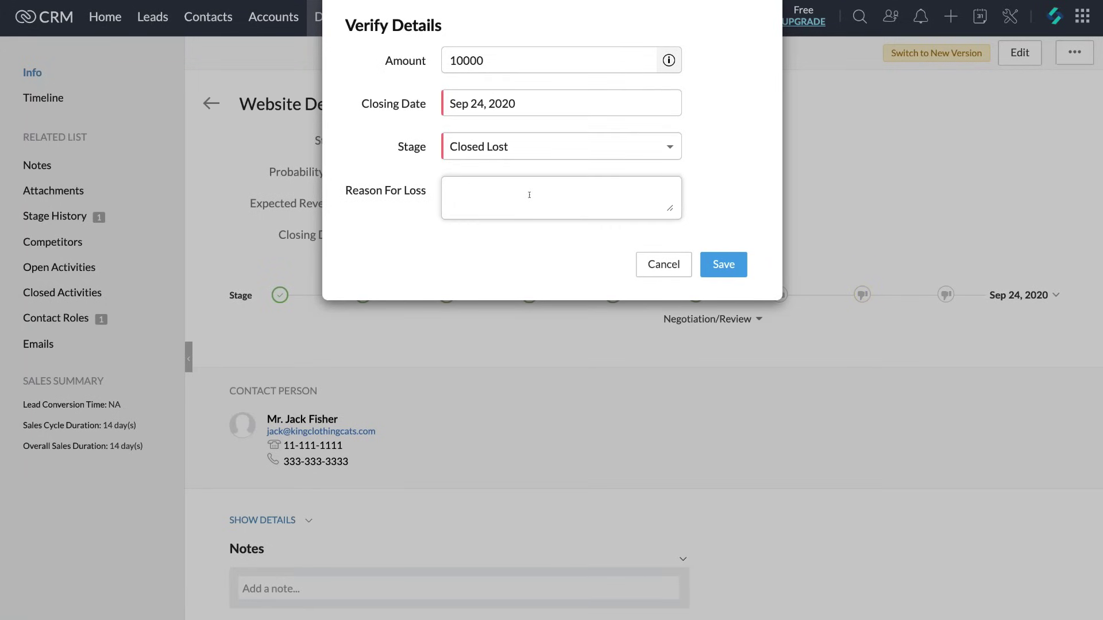
{"action": "left_click", "coordinate": [668, 262]}
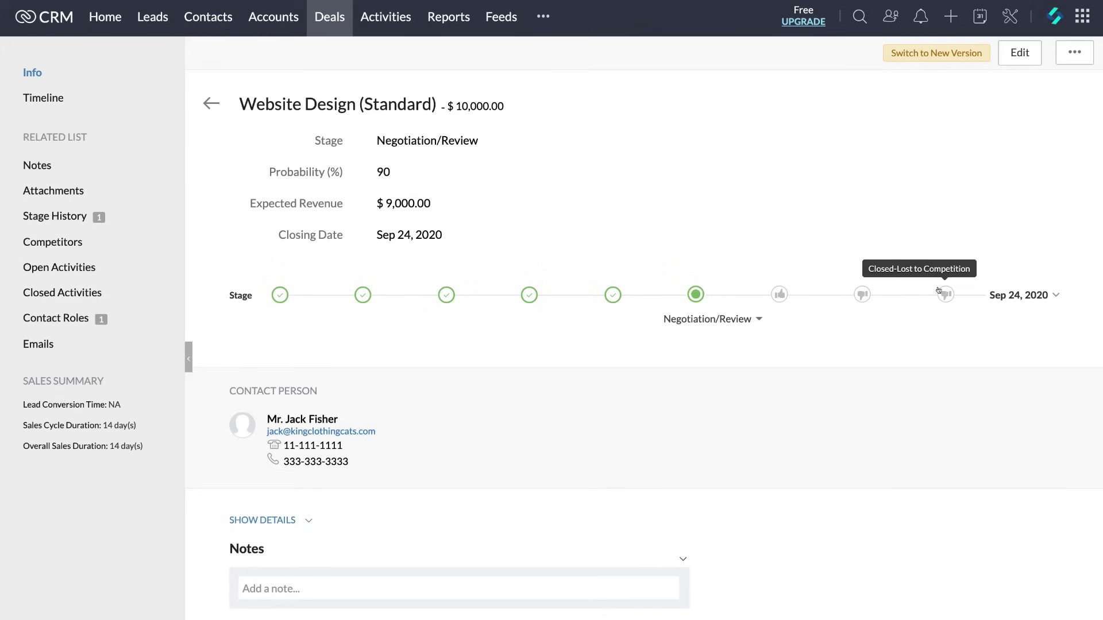
Look through the deal's related sections, including notes, attachments, stage history, competitors, activities and contact roles.
{"action": "scroll", "coordinate": [364, 290], "scroll_direction": "down", "scroll_amount": 3}
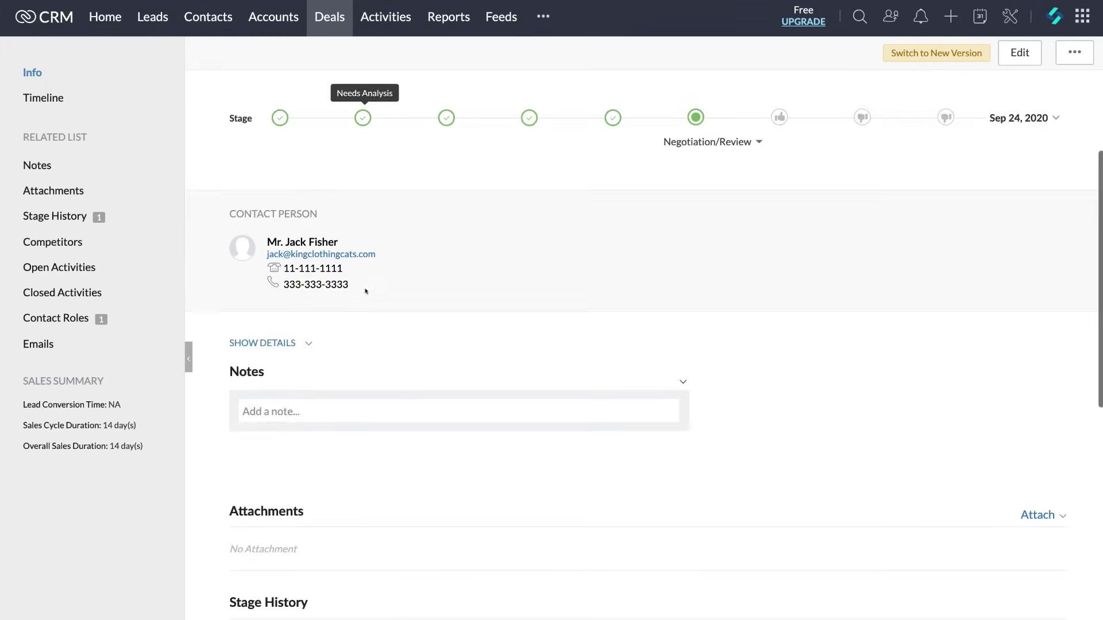
{"action": "scroll", "coordinate": [366, 291], "scroll_direction": "down", "scroll_amount": 6}
{"action": "scroll", "coordinate": [331, 269], "scroll_direction": "down", "scroll_amount": 3}
{"action": "scroll", "coordinate": [331, 269], "scroll_direction": "up", "scroll_amount": 2}
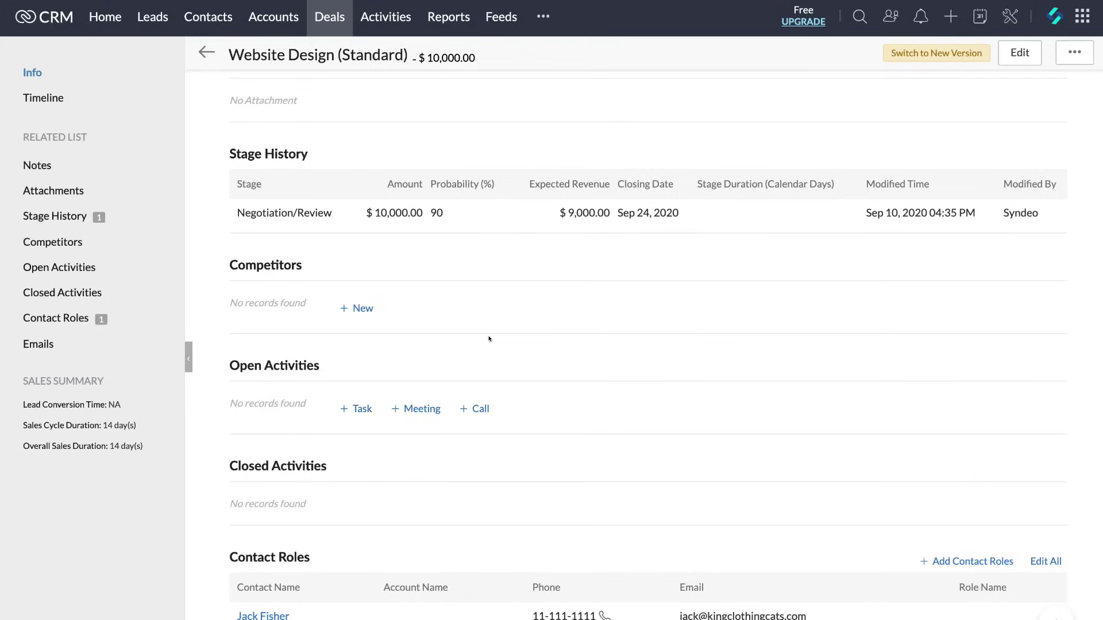
{"action": "scroll", "coordinate": [489, 339], "scroll_direction": "up", "scroll_amount": 10}
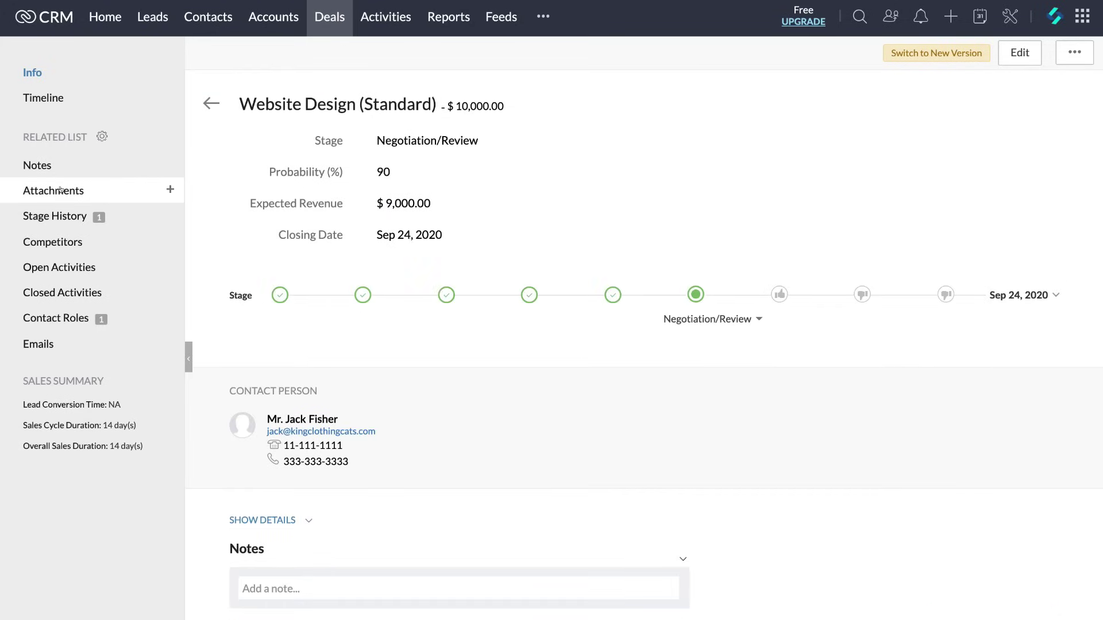
In the deals stage view, move Website Design (Standard) through Closed Won and Closed Lost and back to Negotiation/Review.
{"action": "left_click", "coordinate": [212, 103]}
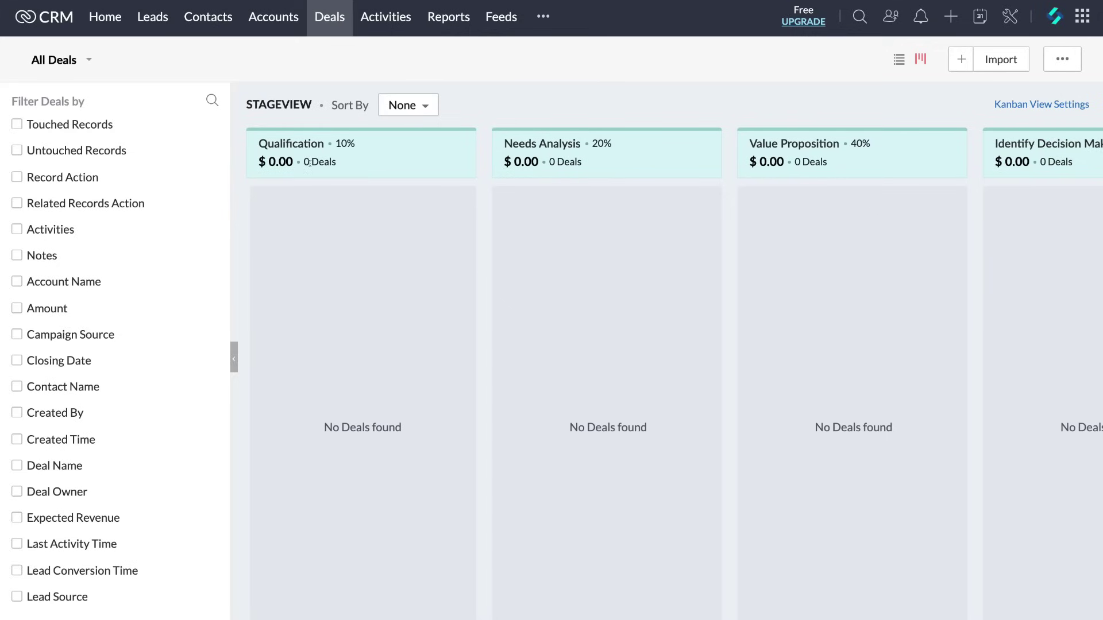
{"action": "scroll", "coordinate": [552, 307], "scroll_direction": "right", "scroll_amount": 6}
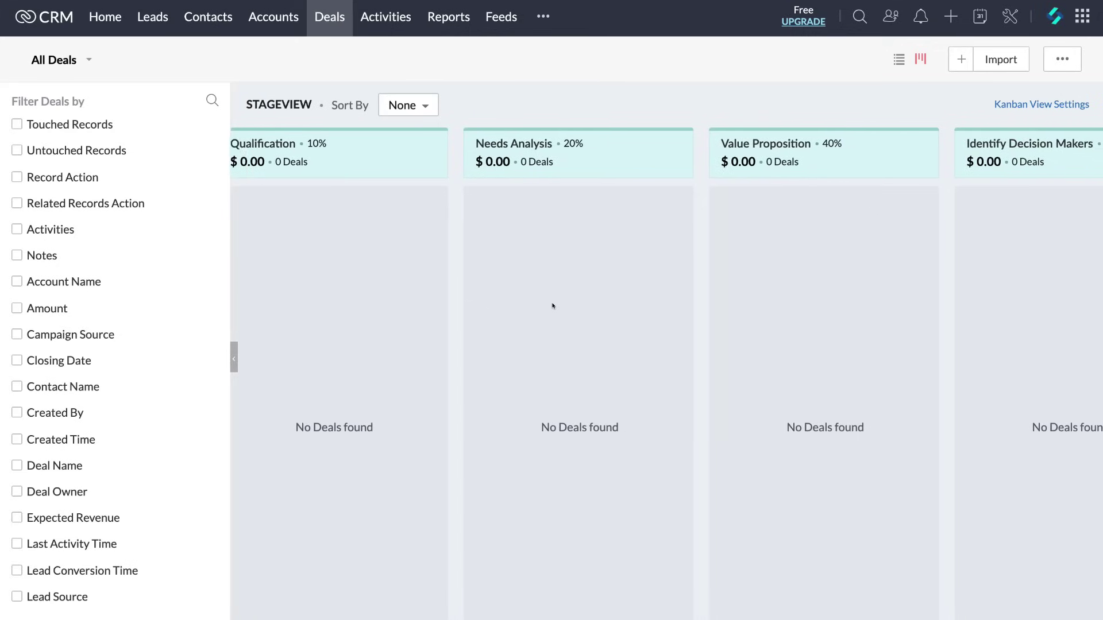
{"action": "scroll", "coordinate": [552, 306], "scroll_direction": "right", "scroll_amount": 7}
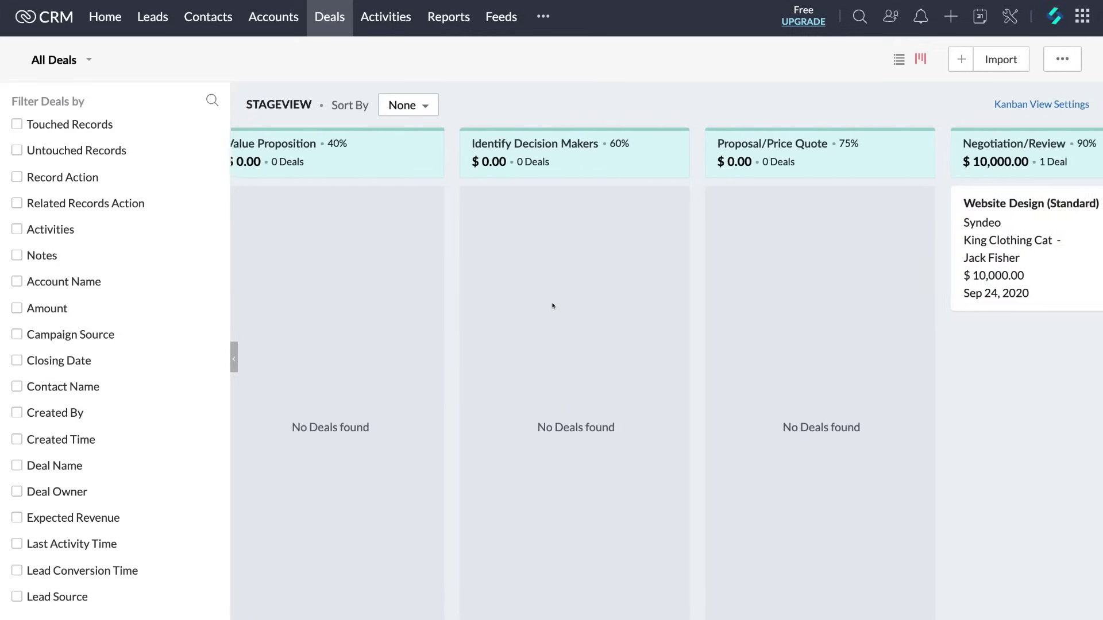
{"action": "scroll", "coordinate": [553, 307], "scroll_direction": "right", "scroll_amount": 4}
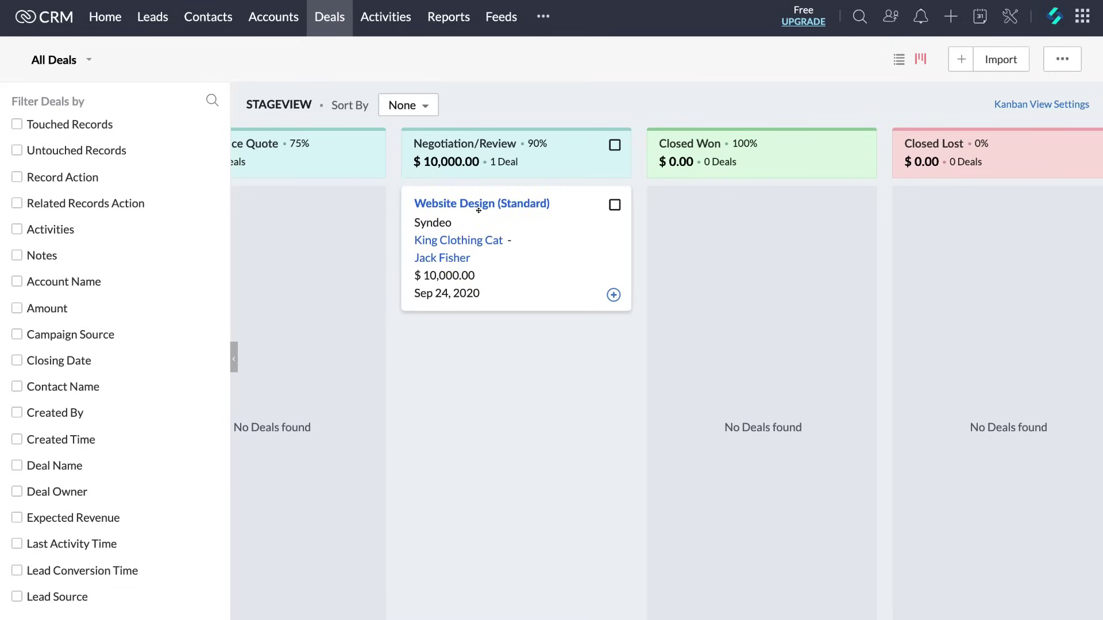
{"action": "left_click_drag", "start_coordinate": [476, 212], "coordinate": [723, 219]}
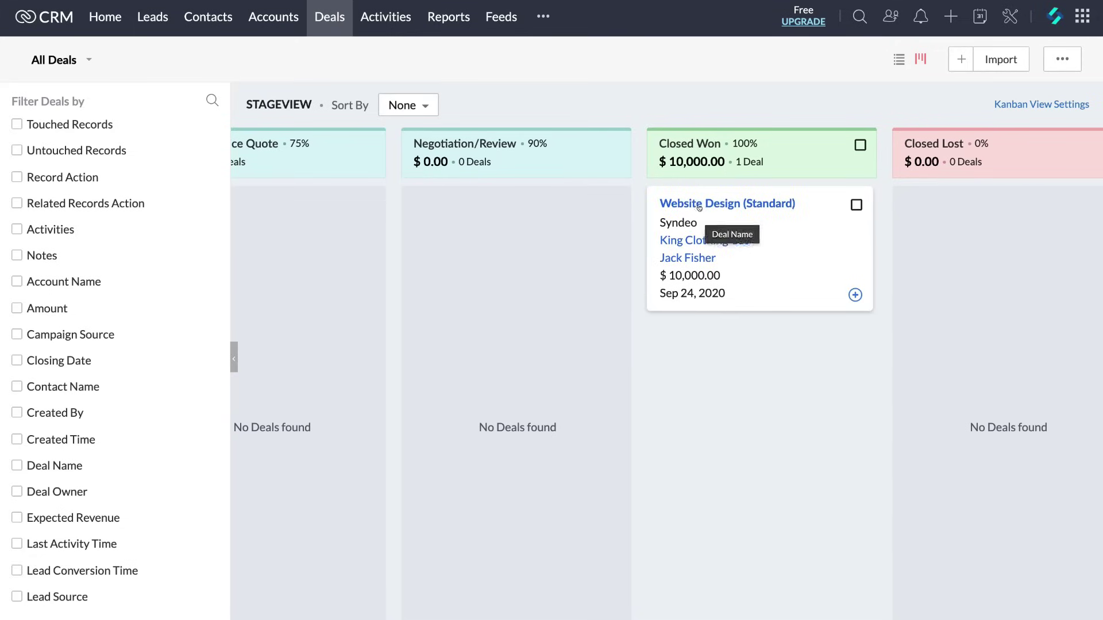
{"action": "left_click_drag", "start_coordinate": [696, 207], "coordinate": [948, 207]}
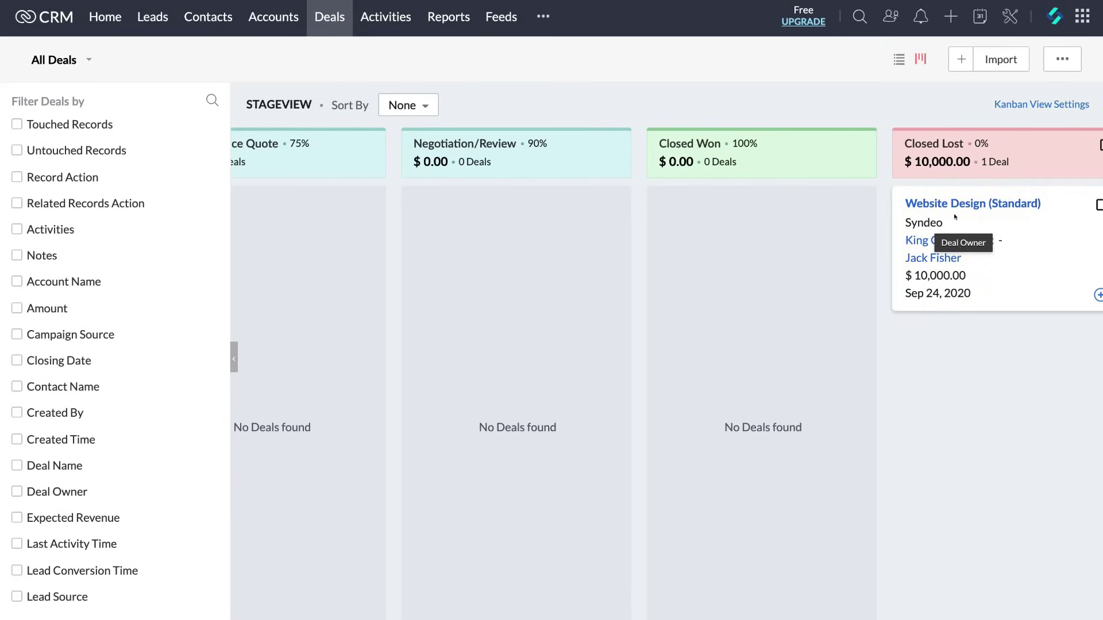
{"action": "left_click_drag", "start_coordinate": [954, 201], "coordinate": [459, 201]}
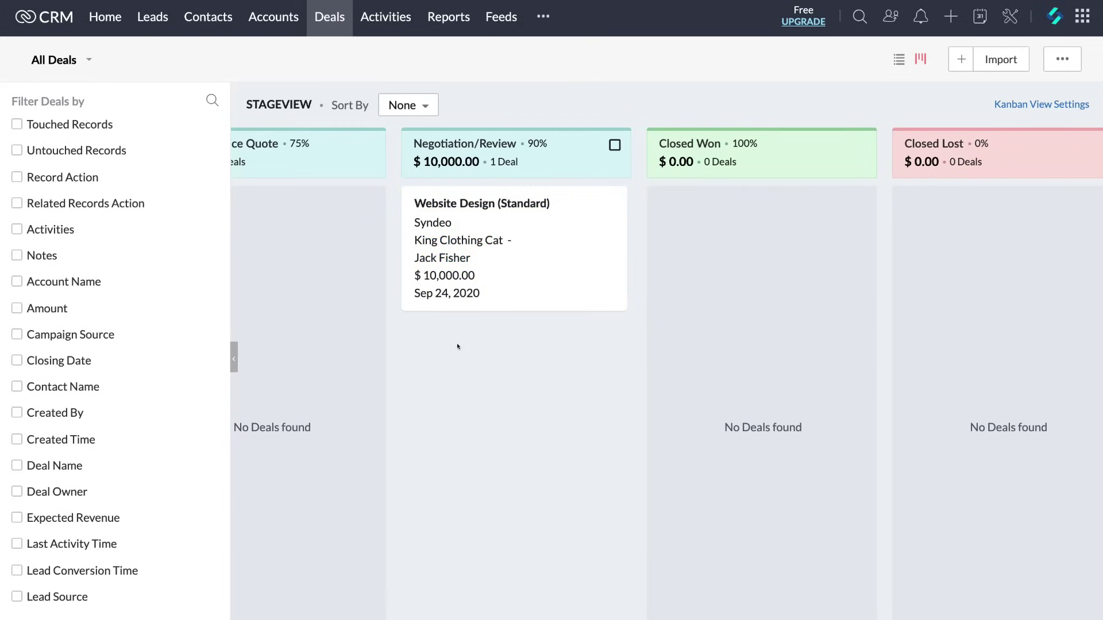
{"action": "scroll", "coordinate": [458, 346], "scroll_direction": "left", "scroll_amount": 10}
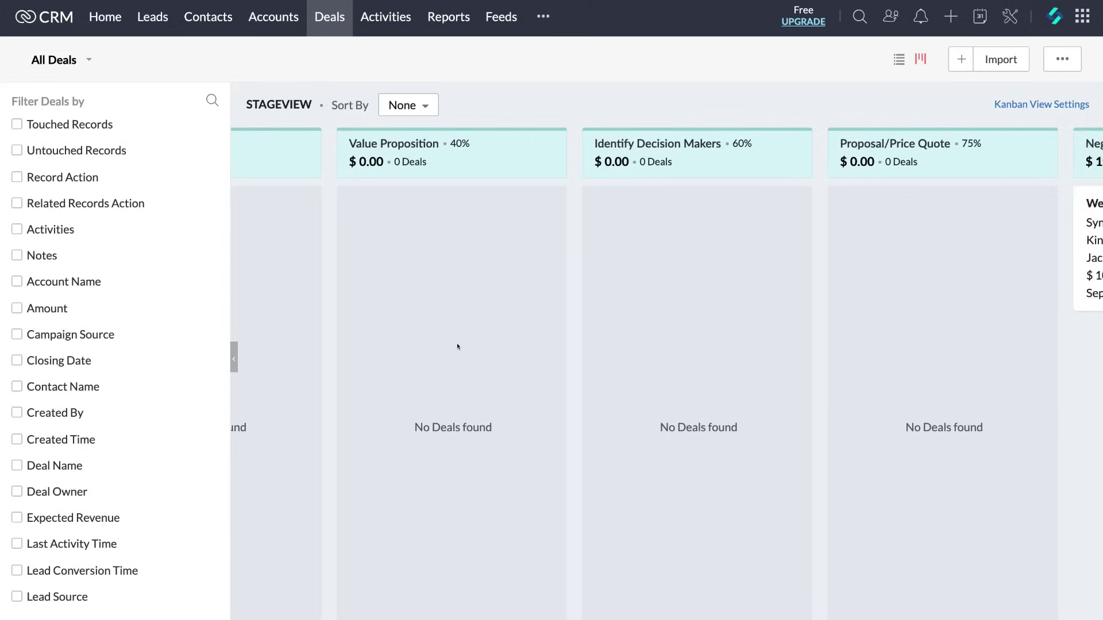
{"action": "scroll", "coordinate": [458, 346], "scroll_direction": "left", "scroll_amount": 5}
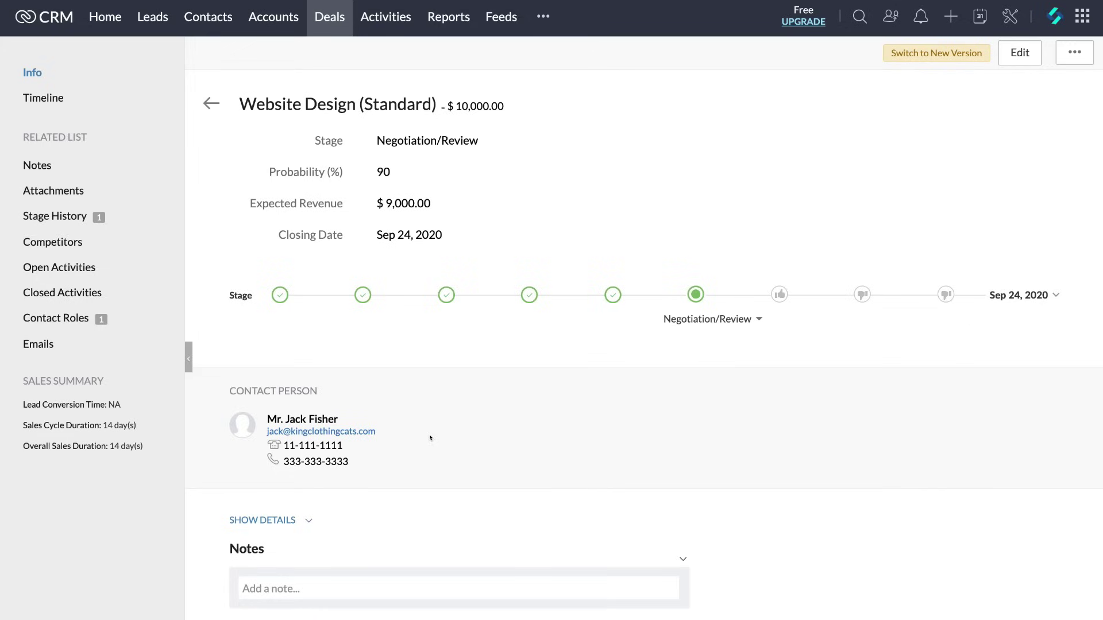
Review the activity forms for scheduling a call and creating a meeting, cancelling each without saving.
{"action": "left_click", "coordinate": [387, 17]}
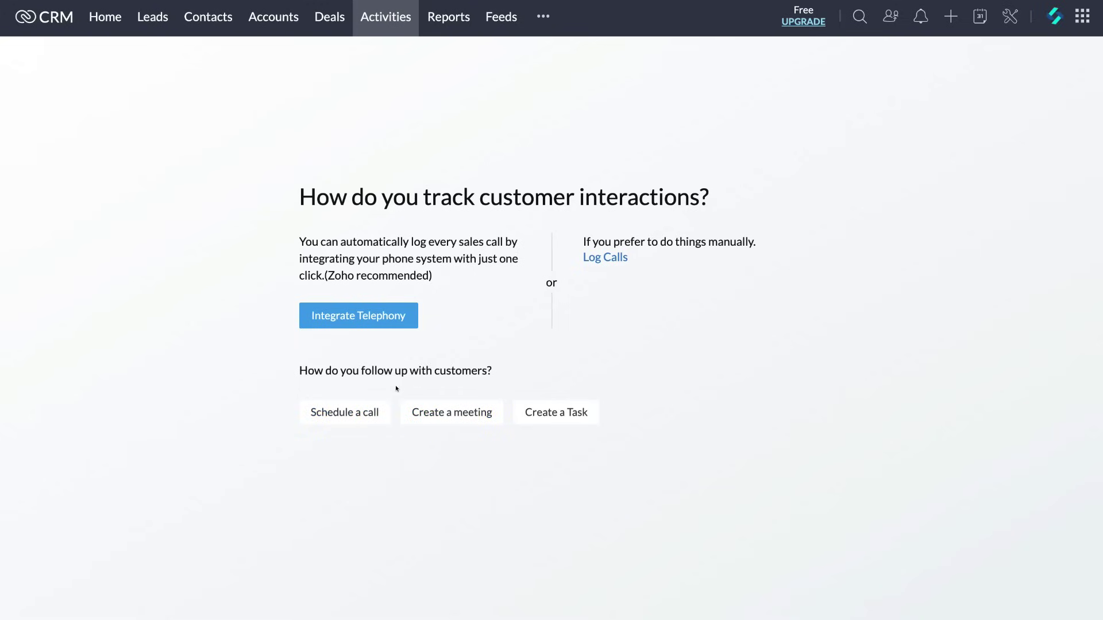
{"action": "left_click", "coordinate": [363, 414]}
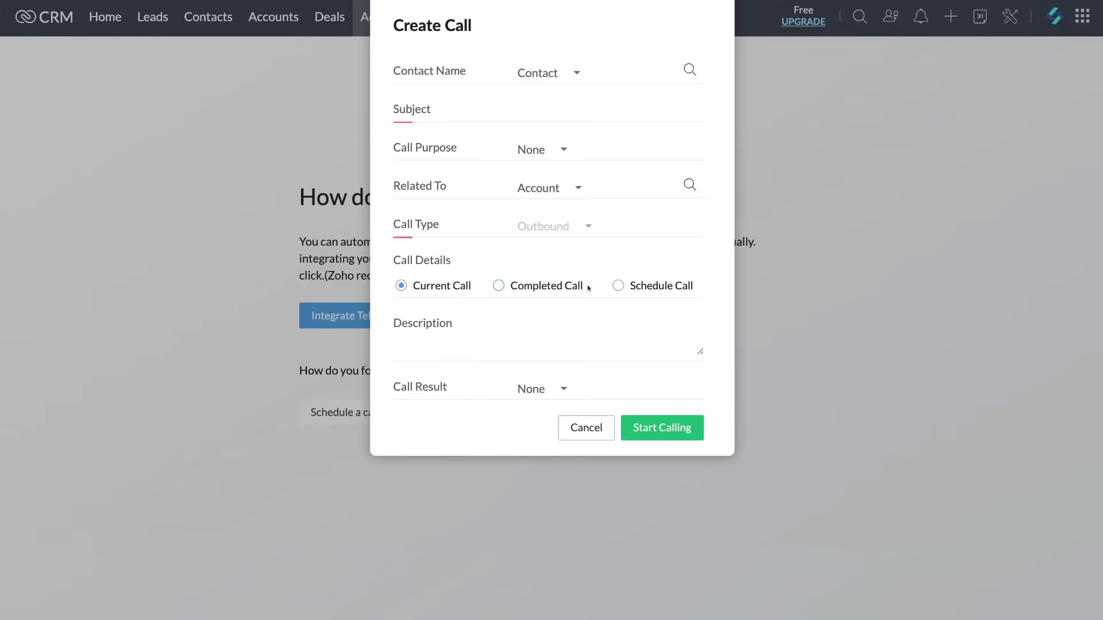
{"action": "left_click", "coordinate": [586, 425]}
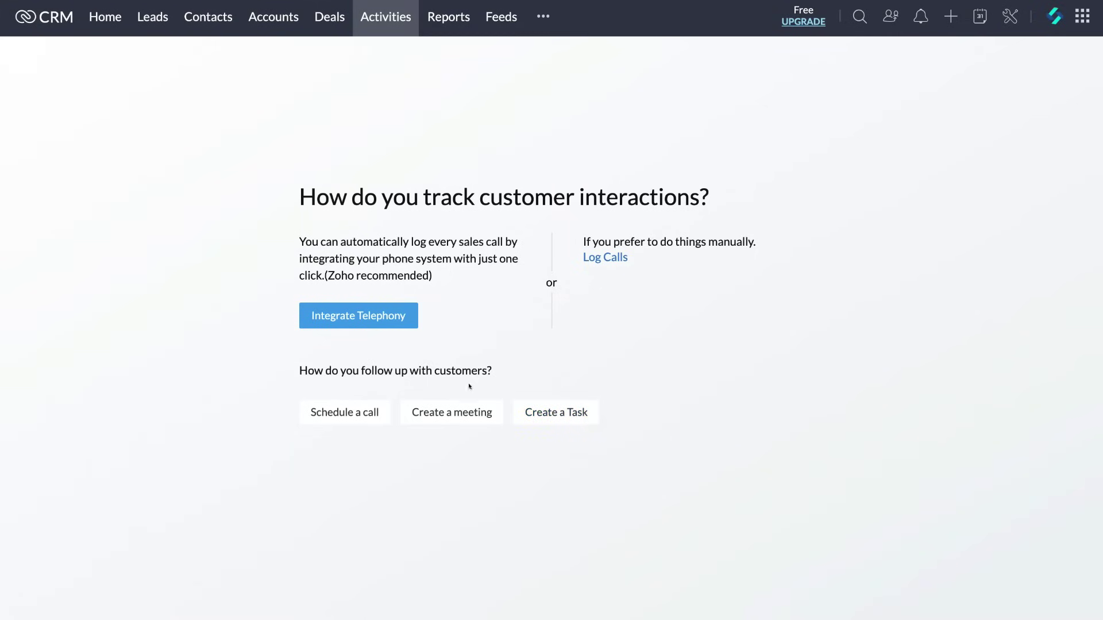
{"action": "left_click", "coordinate": [441, 413]}
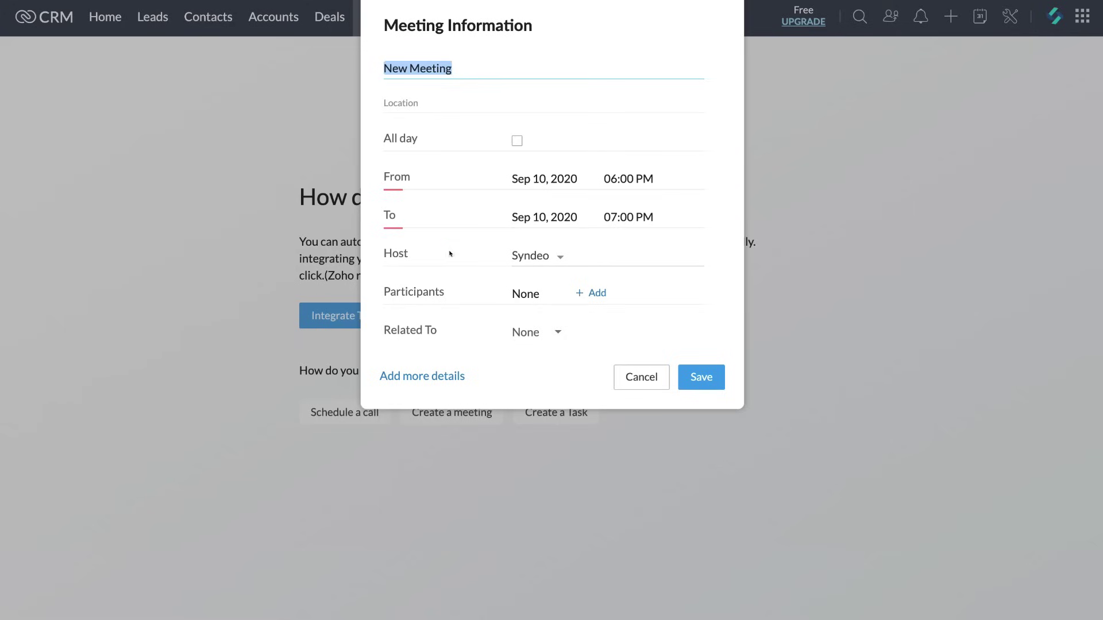
{"action": "left_click", "coordinate": [640, 371]}
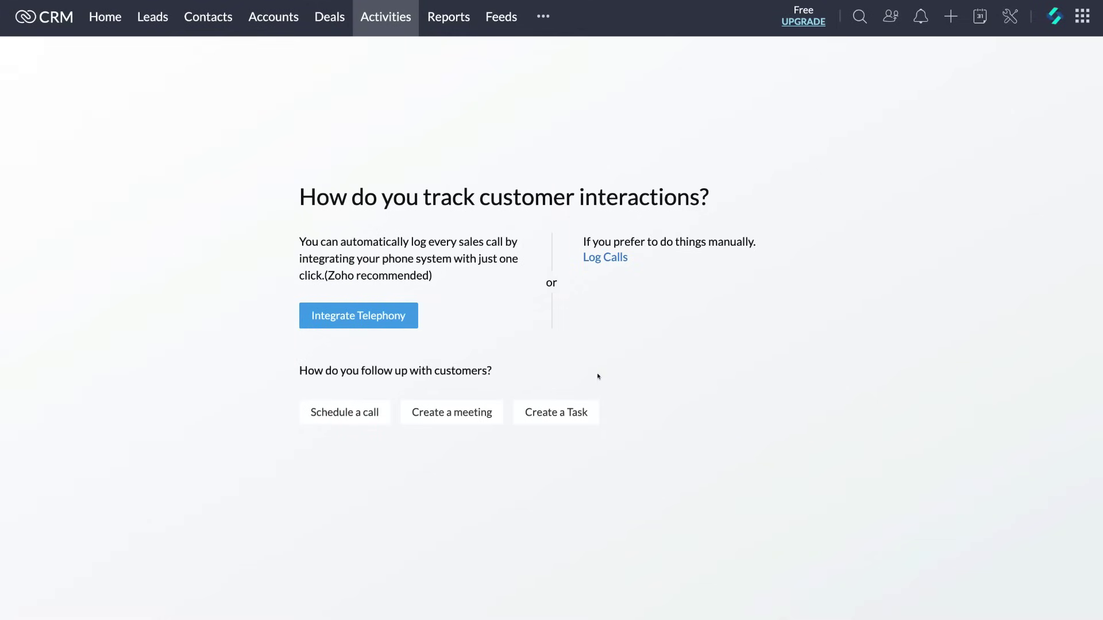
Review the form for creating a task and return to the activities page without saving.
{"action": "left_click", "coordinate": [547, 414]}
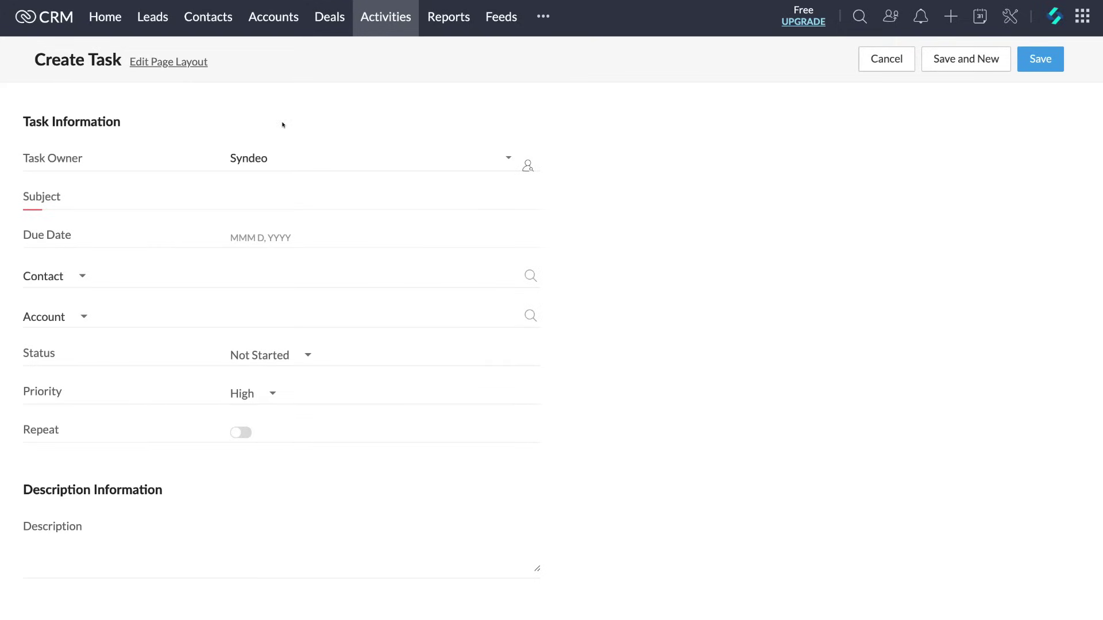
{"action": "left_click", "coordinate": [376, 28]}
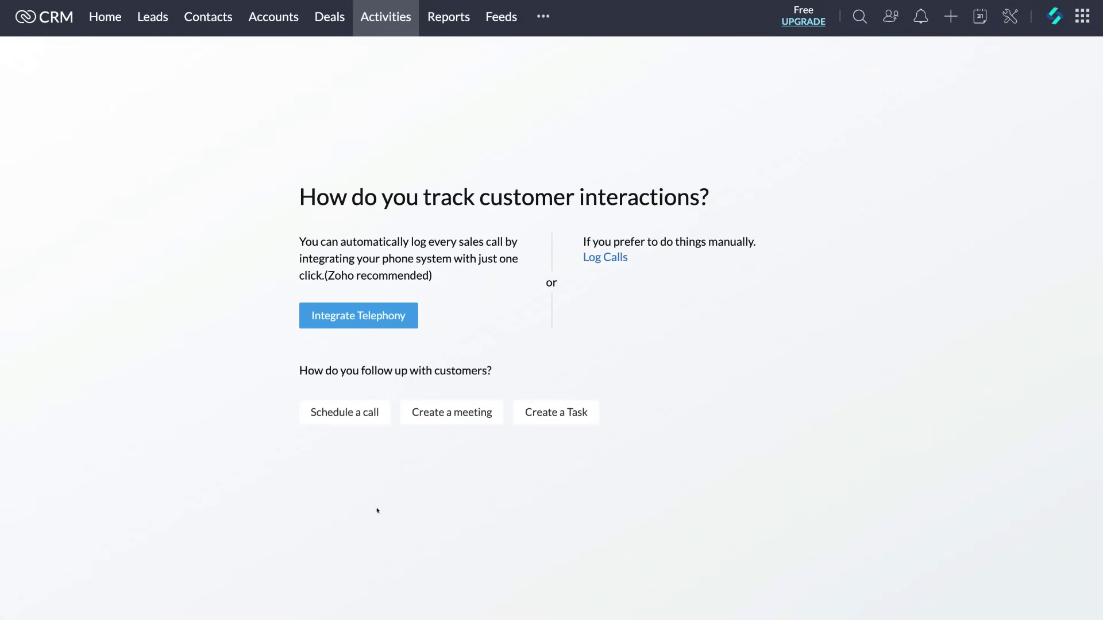
Fill in a meeting at Syndeo Office on Sep 17, 2020, 09:00–10:00 AM, browse contacts, leads and users, and keep the chosen contact as participant.
{"action": "left_click", "coordinate": [439, 411]}
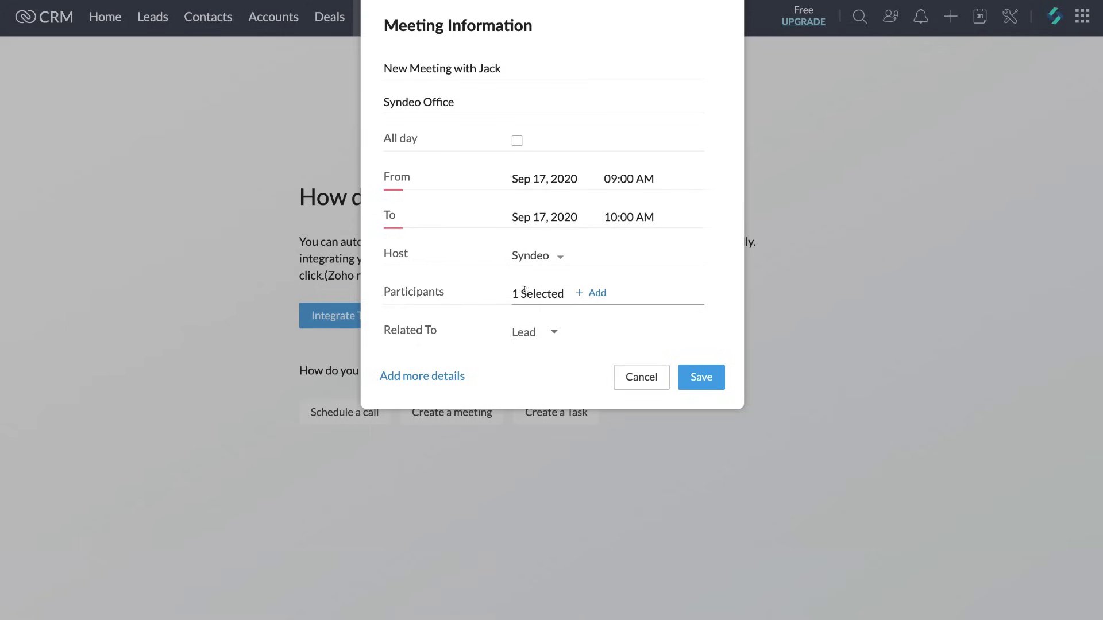
{"action": "left_click", "coordinate": [586, 293]}
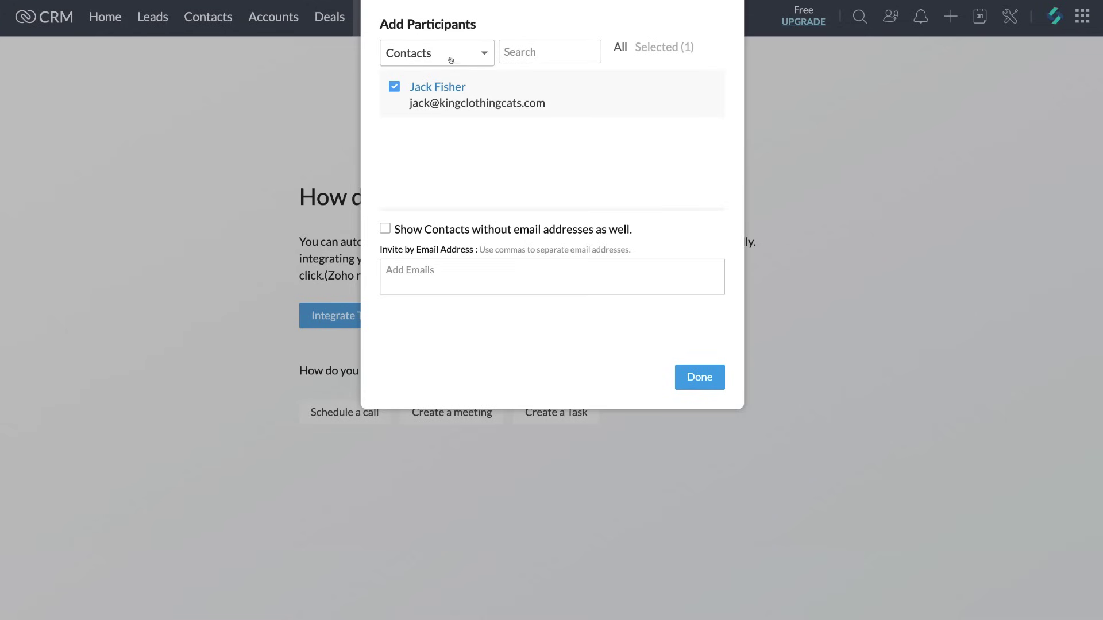
{"action": "left_click", "coordinate": [478, 58]}
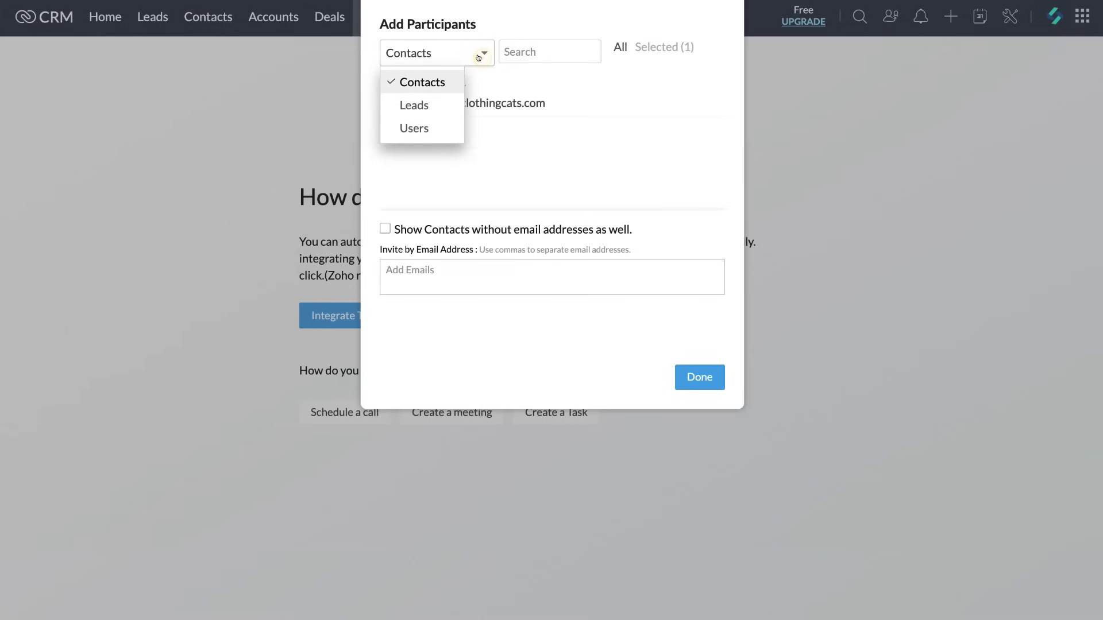
{"action": "left_click", "coordinate": [437, 103]}
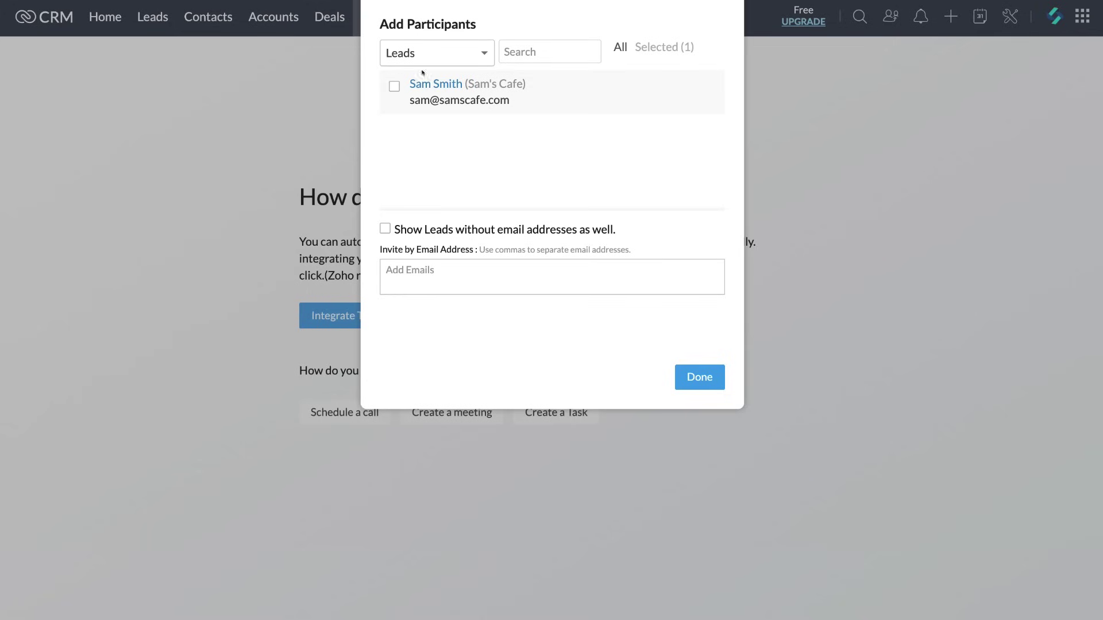
{"action": "left_click", "coordinate": [466, 51]}
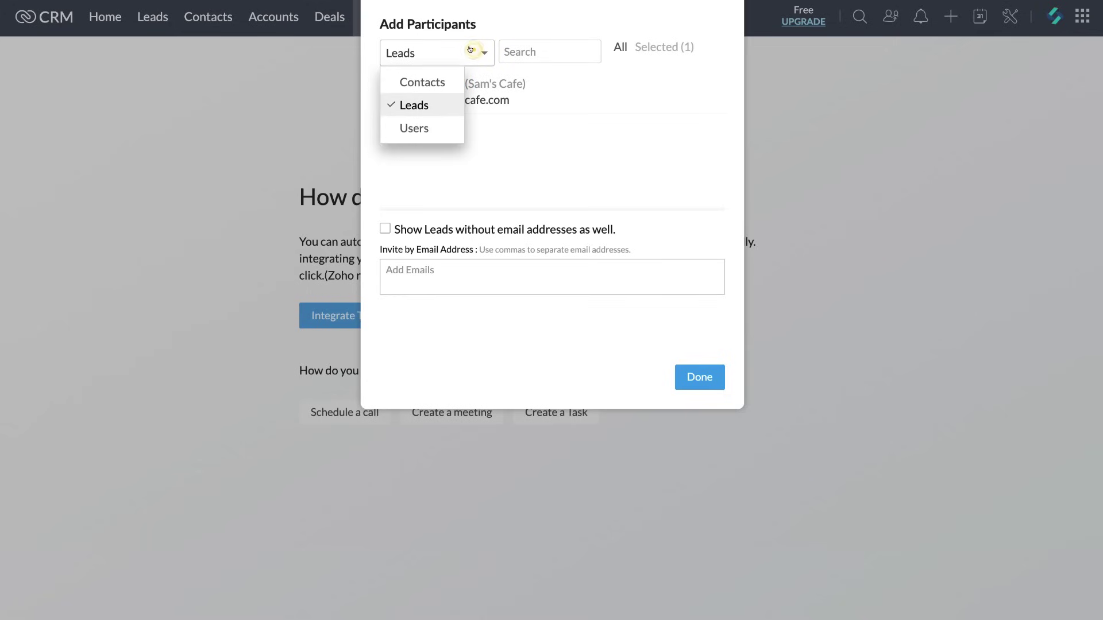
{"action": "left_click", "coordinate": [447, 83]}
{"action": "left_click", "coordinate": [434, 128]}
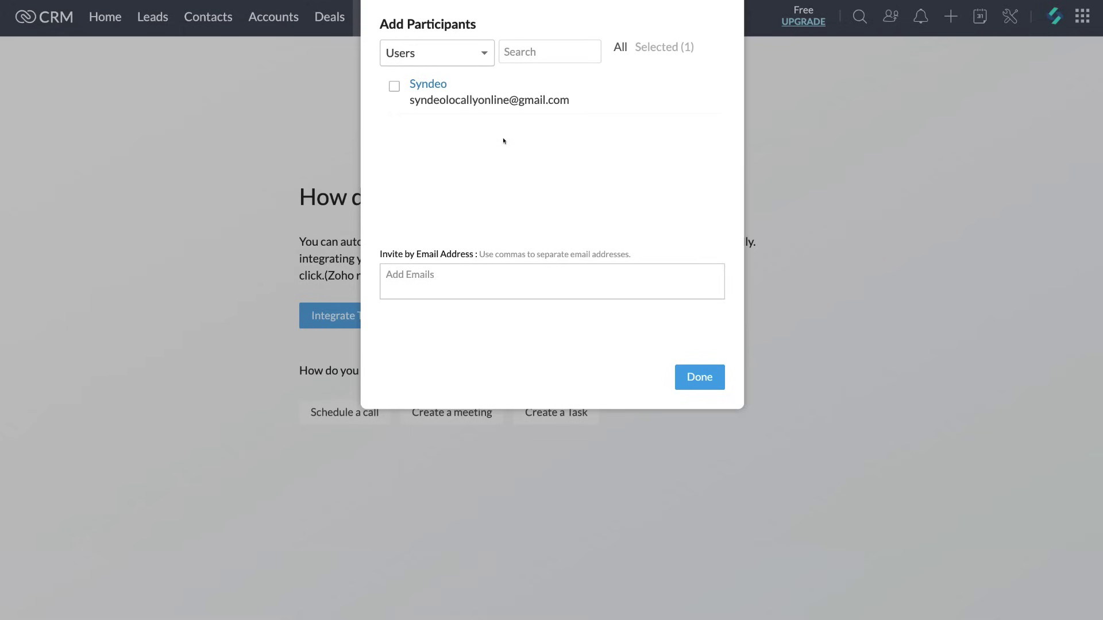
{"action": "left_click", "coordinate": [483, 57]}
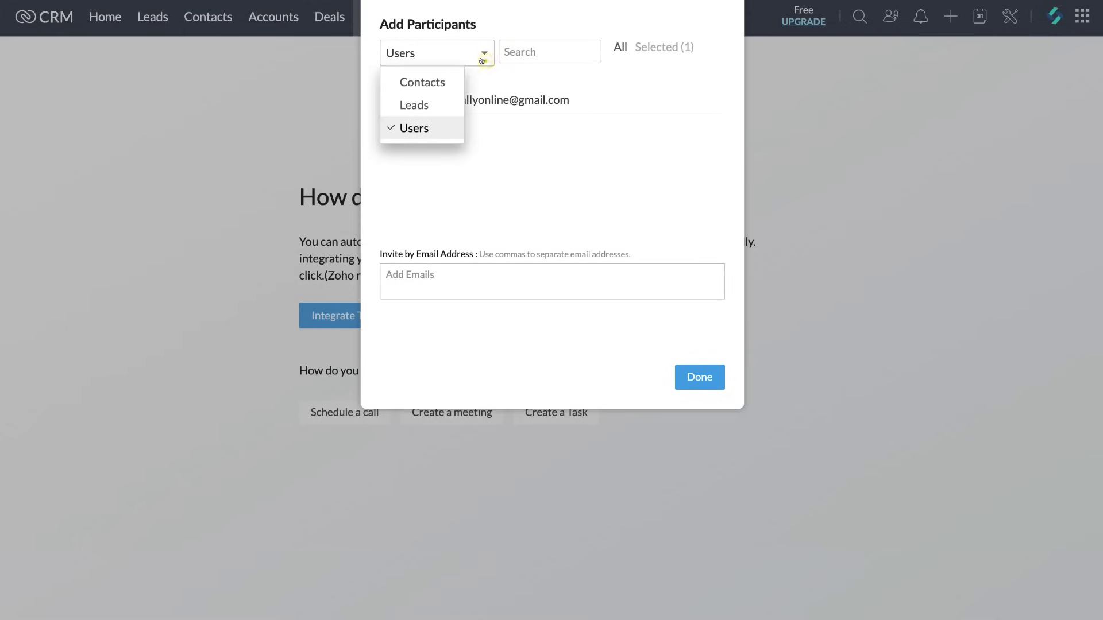
{"action": "left_click", "coordinate": [448, 84]}
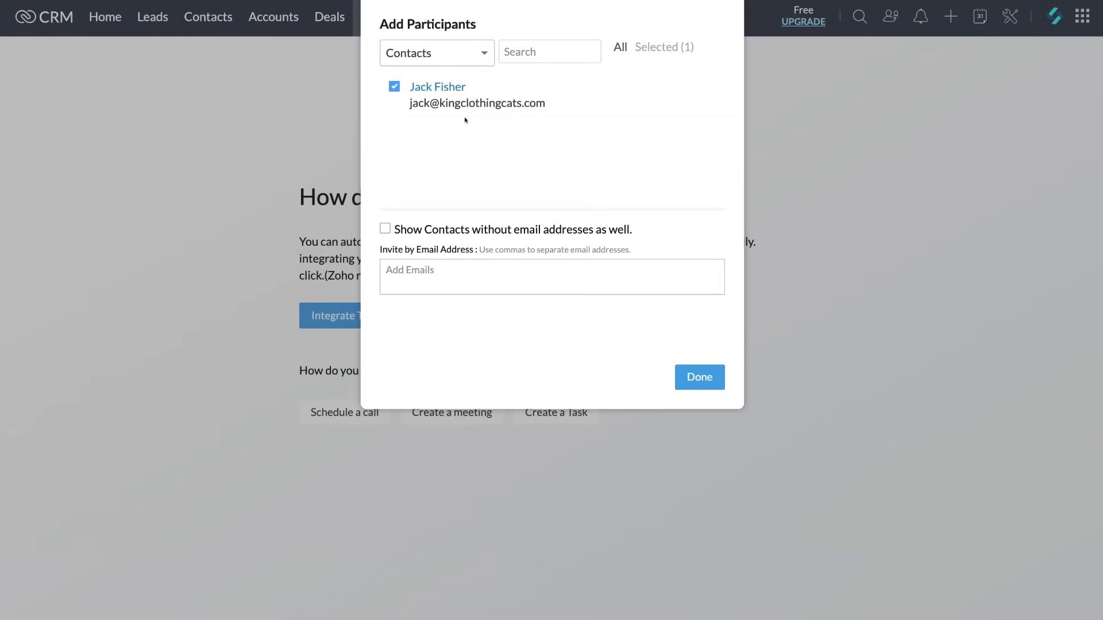
{"action": "left_click", "coordinate": [694, 376]}
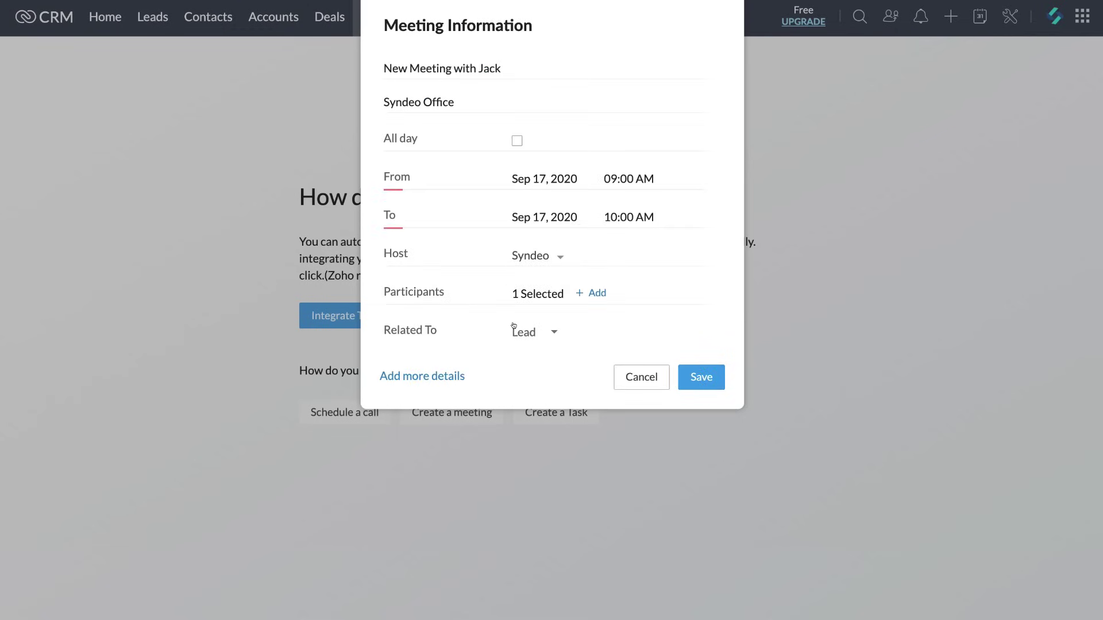
Choose the record type the meeting relates to and save the meeting without sending invitations to guests.
{"action": "left_click", "coordinate": [547, 331]}
{"action": "left_click", "coordinate": [544, 354]}
{"action": "left_click", "coordinate": [710, 374]}
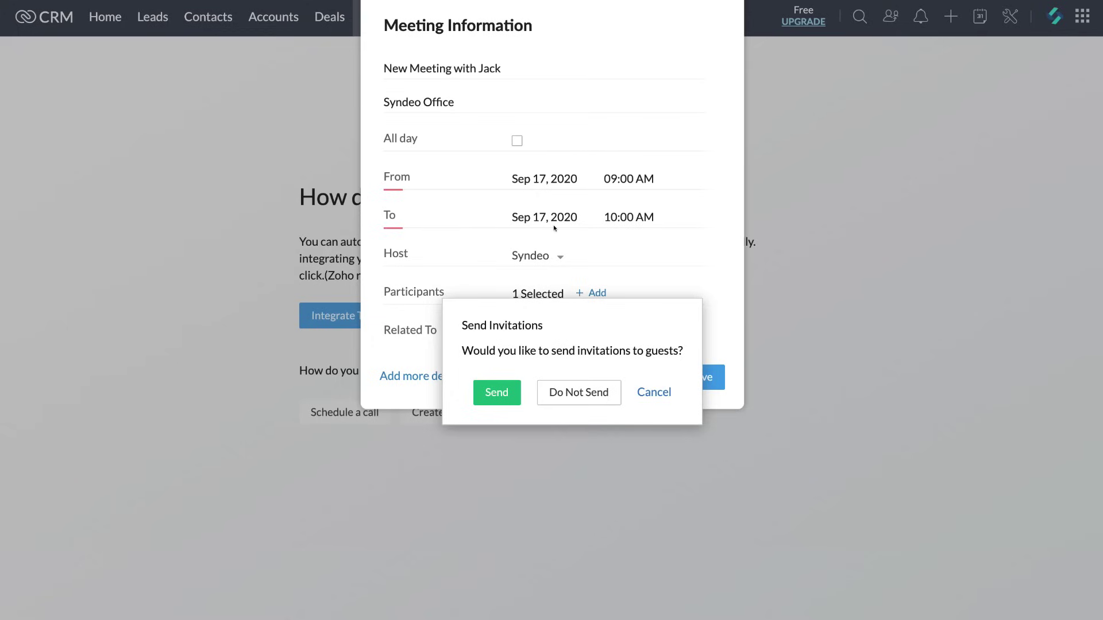
{"action": "left_click", "coordinate": [601, 391]}
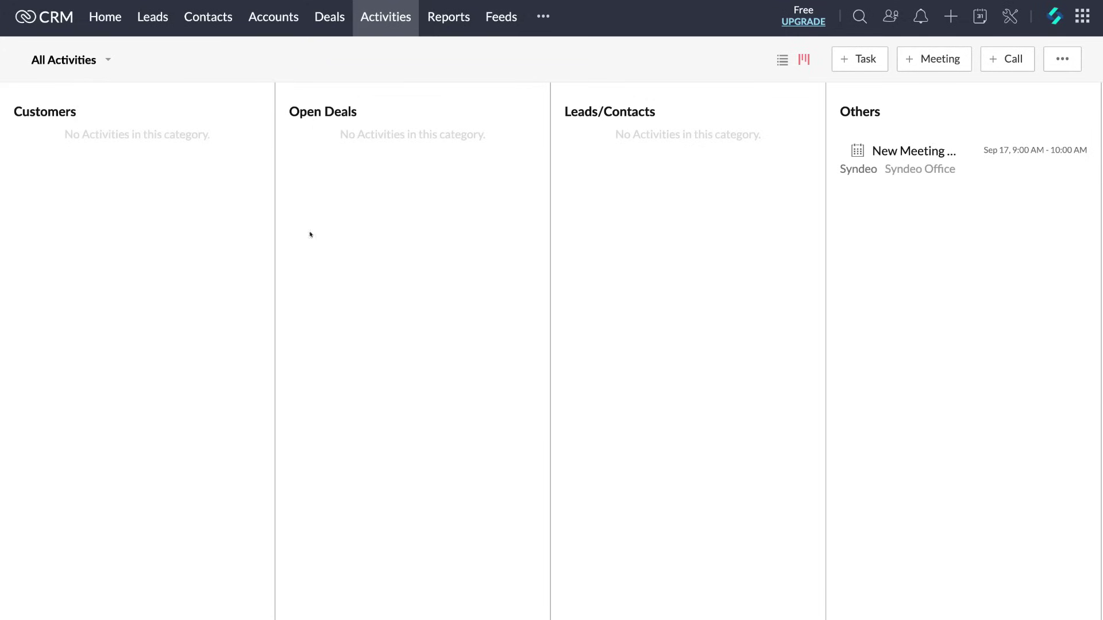
Look through the available public views for activities, keeping the All Activities view.
{"action": "left_click", "coordinate": [77, 60]}
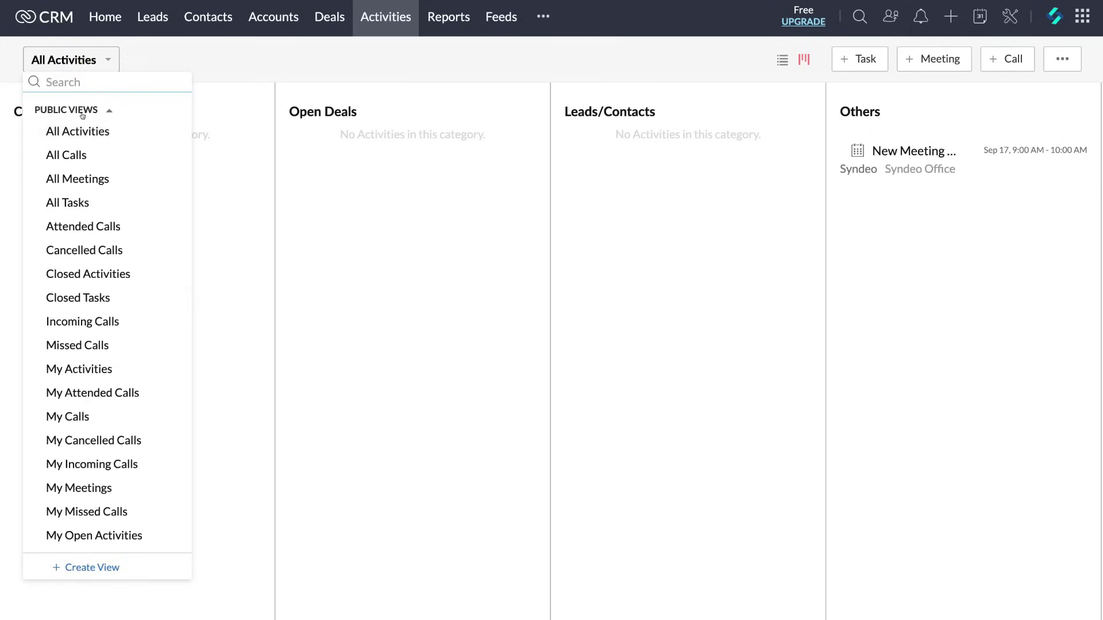
{"action": "scroll", "coordinate": [83, 325], "scroll_direction": "down", "scroll_amount": 1}
{"action": "scroll", "coordinate": [84, 325], "scroll_direction": "down", "scroll_amount": 2}
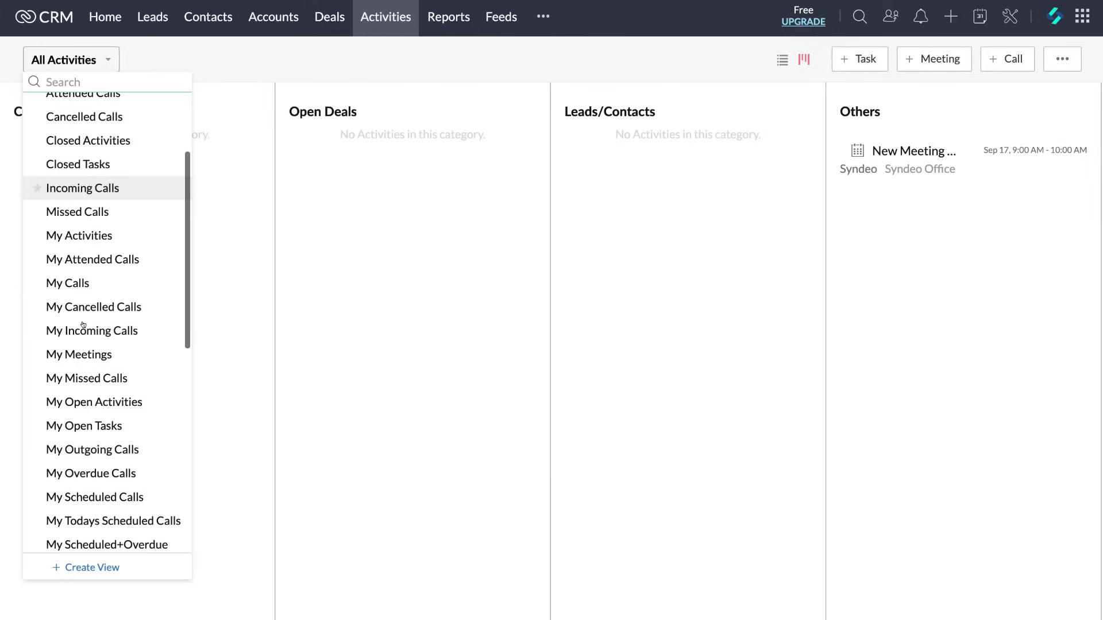
{"action": "scroll", "coordinate": [83, 325], "scroll_direction": "down", "scroll_amount": 1}
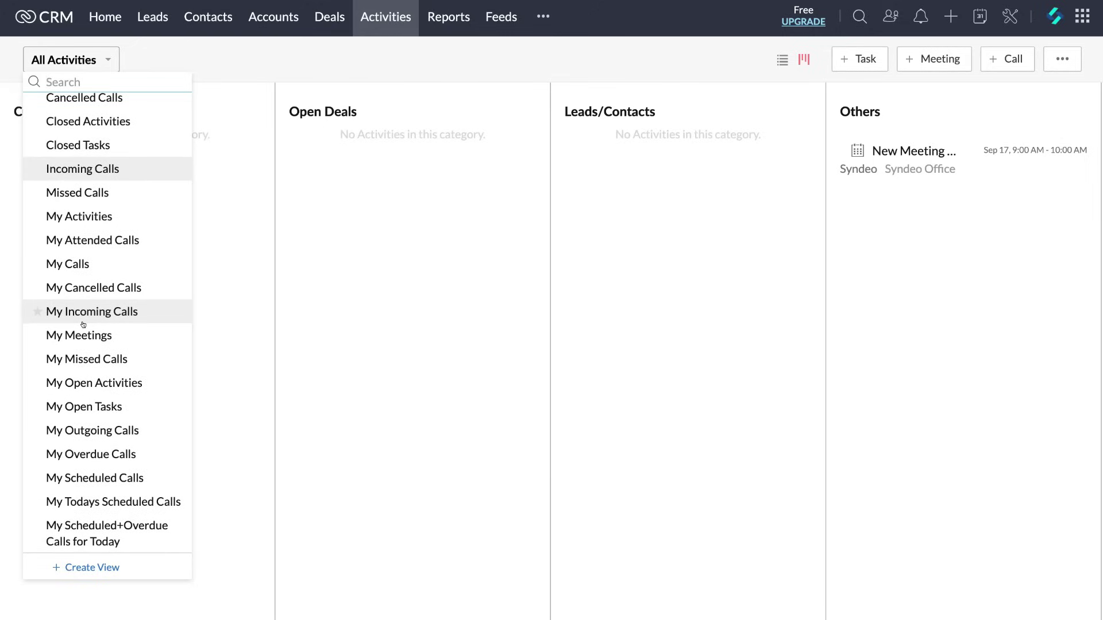
{"action": "left_click", "coordinate": [313, 313]}
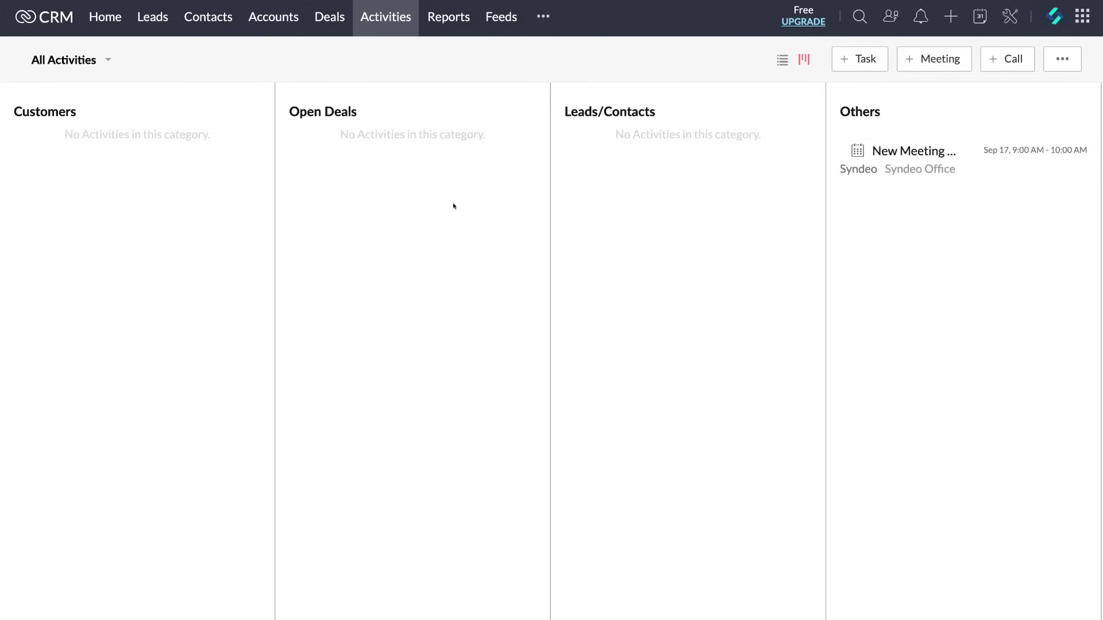
Look over the list of all reports and the Feeds page, including its box for posting updates.
{"action": "left_click", "coordinate": [441, 19]}
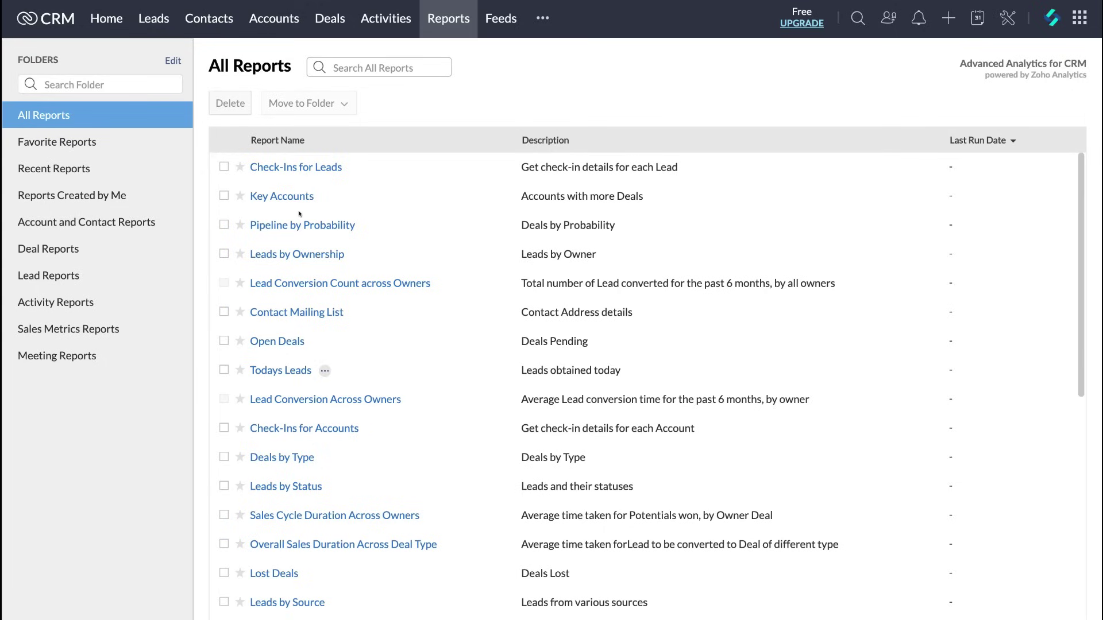
{"action": "left_click", "coordinate": [498, 26]}
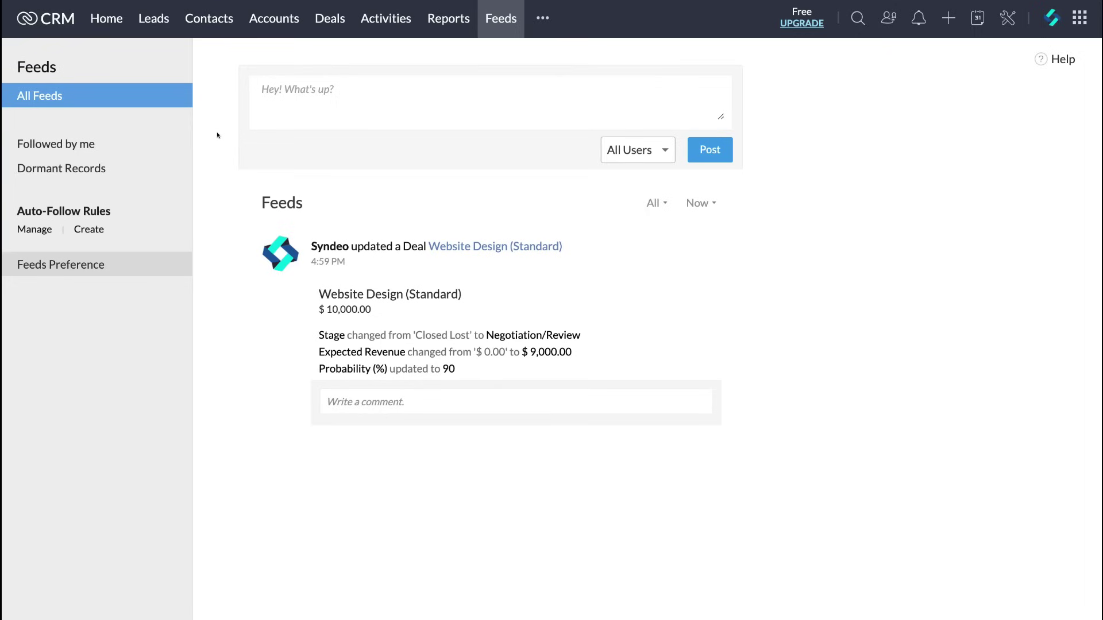
{"action": "left_click", "coordinate": [296, 109]}
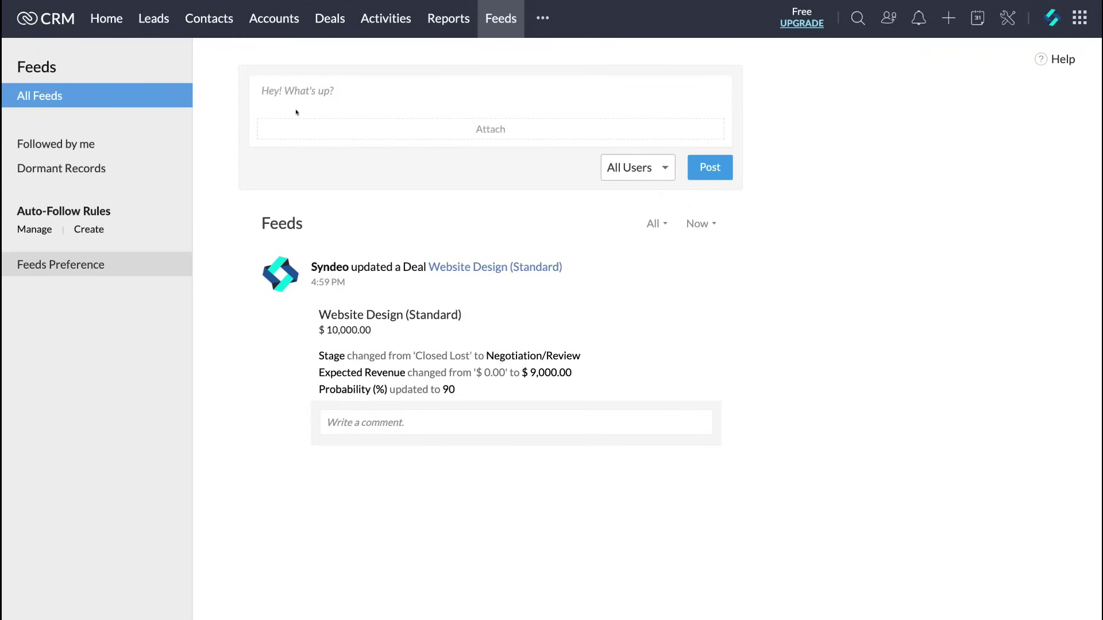
View the Campaigns module and the Documents module.
{"action": "left_click", "coordinate": [543, 16]}
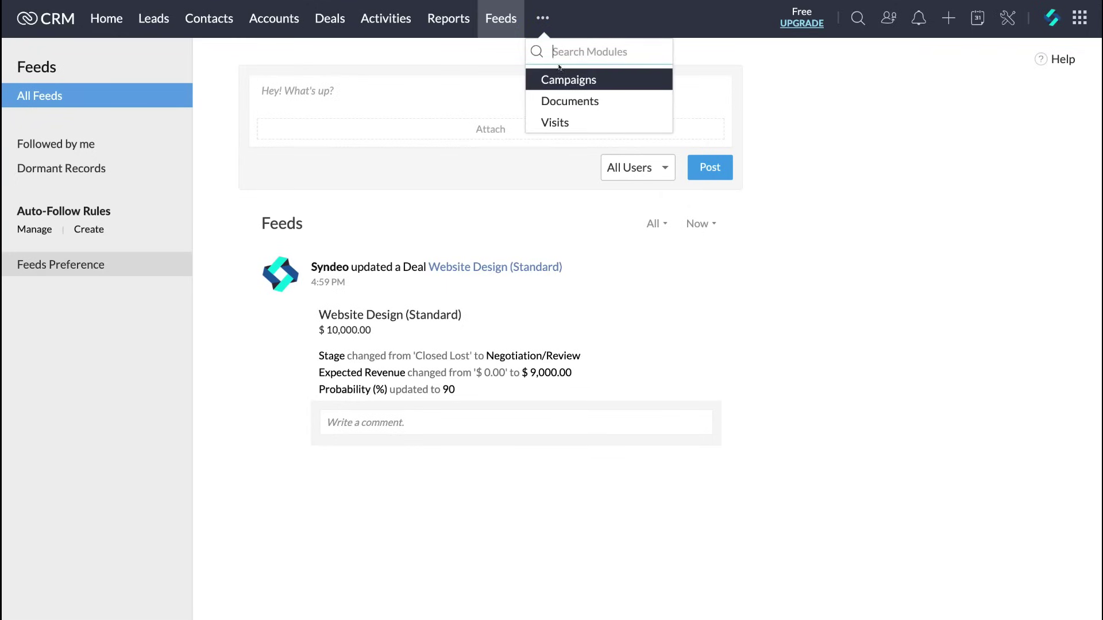
{"action": "left_click", "coordinate": [592, 79]}
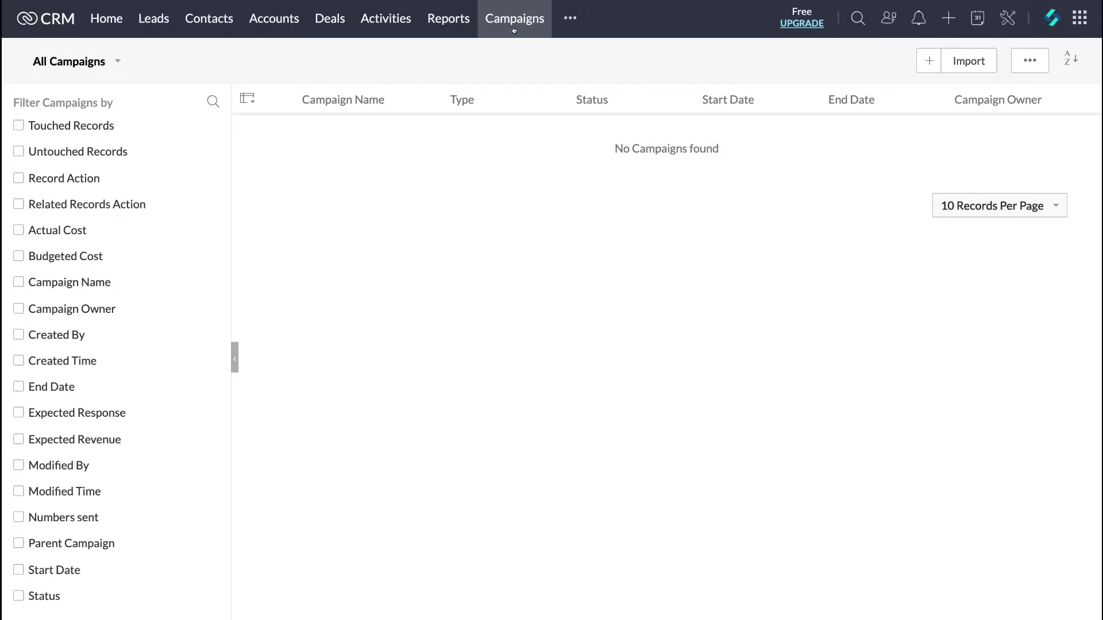
{"action": "left_click", "coordinate": [569, 17]}
{"action": "left_click", "coordinate": [583, 100]}
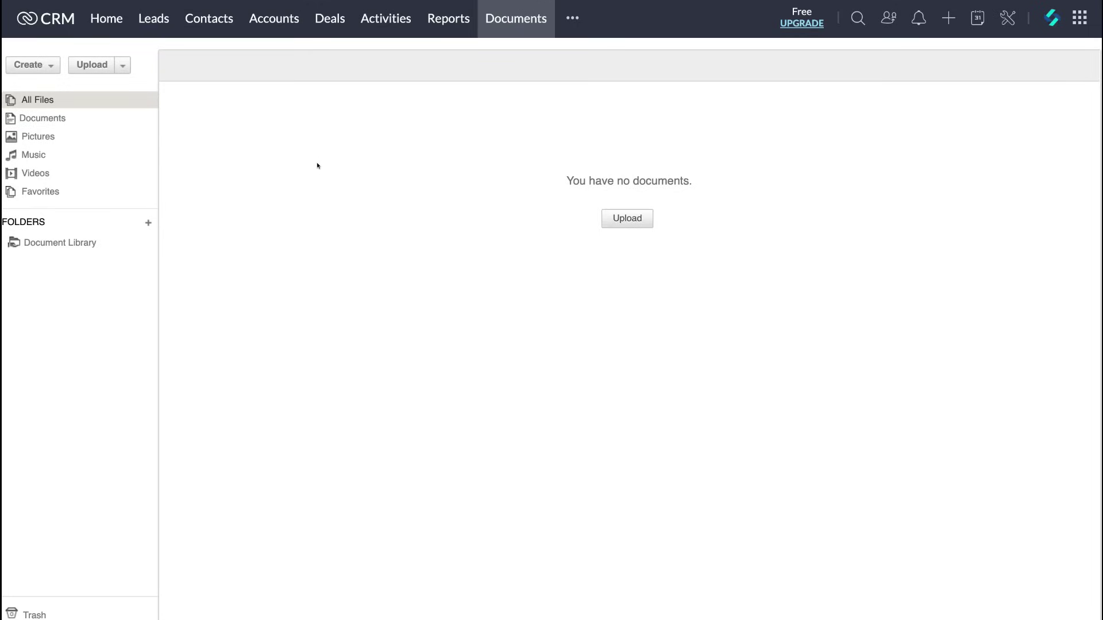
Open the Visits module and read through its visitor tracking introduction, from generating qualified leads to converging deals.
{"action": "left_click", "coordinate": [569, 16]}
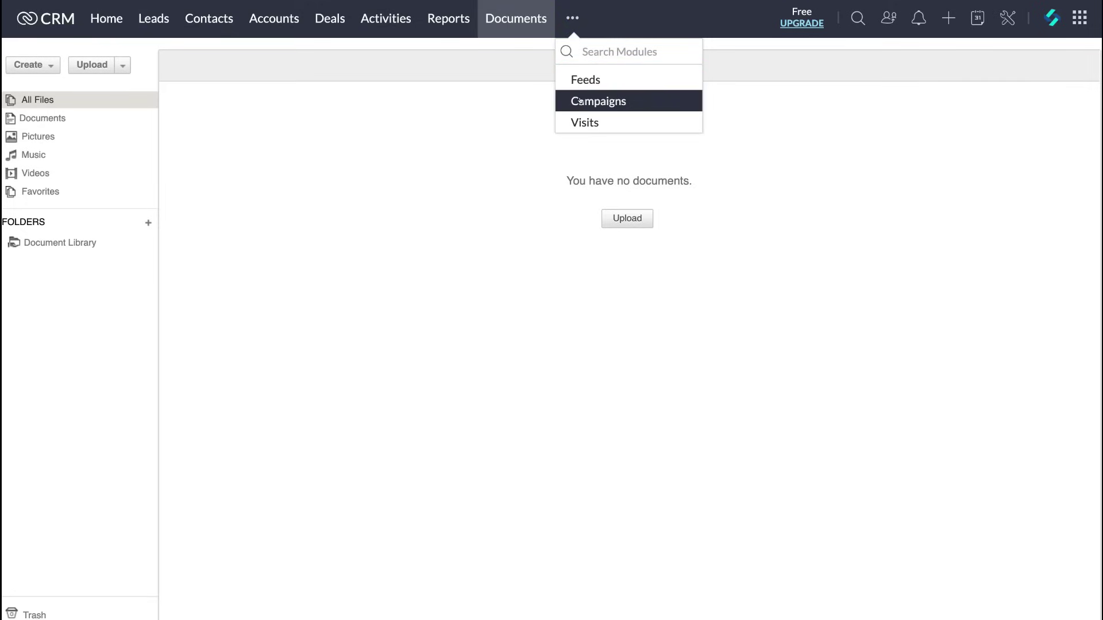
{"action": "left_click", "coordinate": [623, 121]}
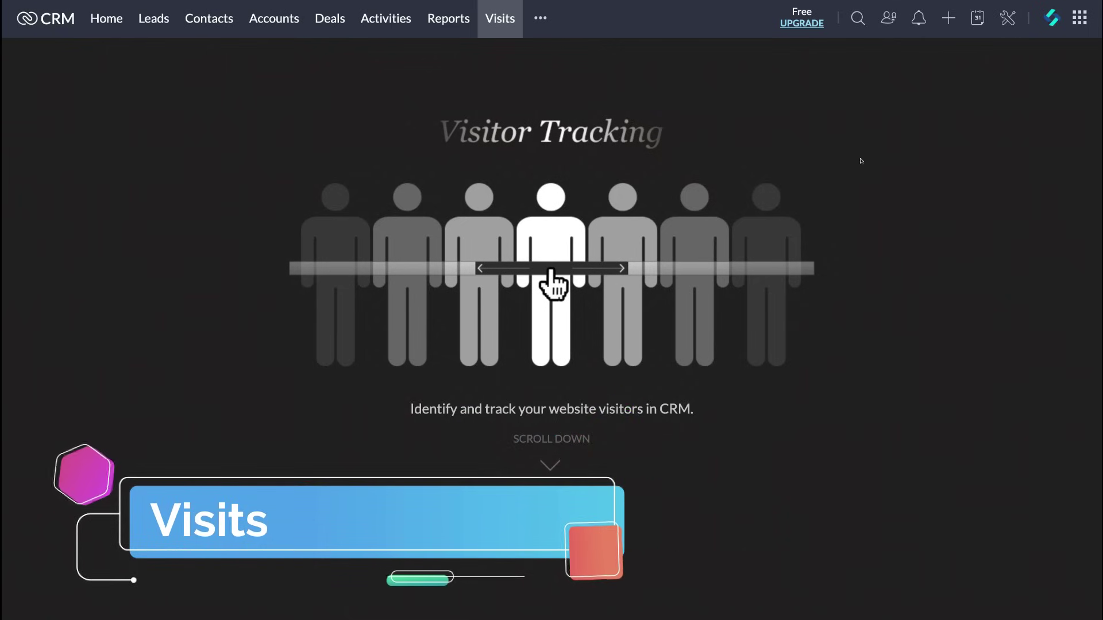
{"action": "scroll", "coordinate": [879, 291], "scroll_direction": "down", "scroll_amount": 2}
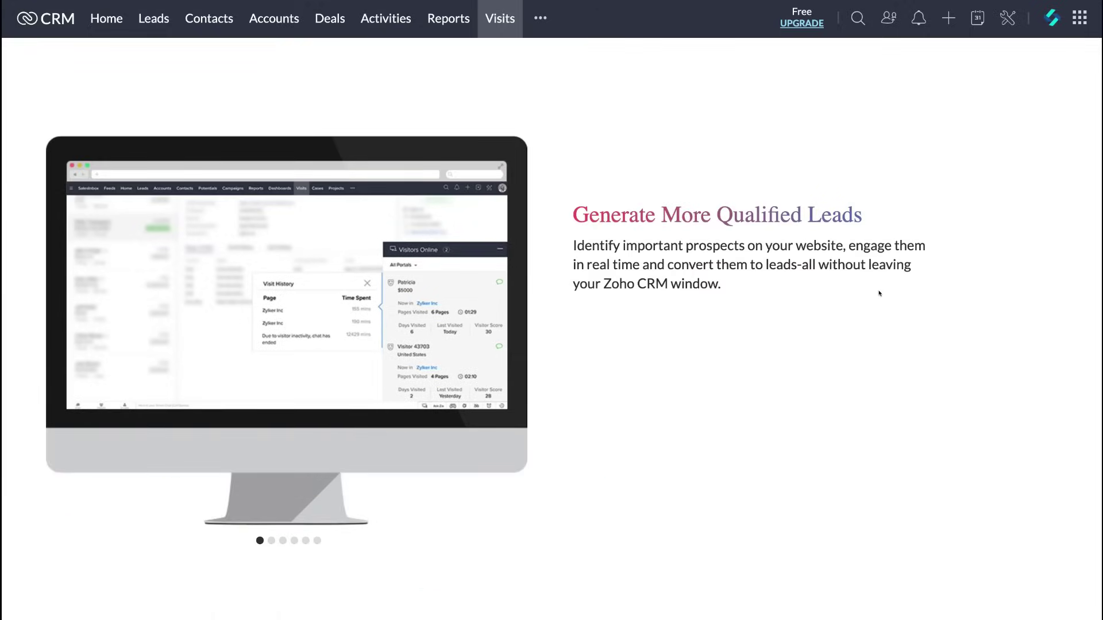
{"action": "scroll", "coordinate": [879, 293], "scroll_direction": "up", "scroll_amount": 2}
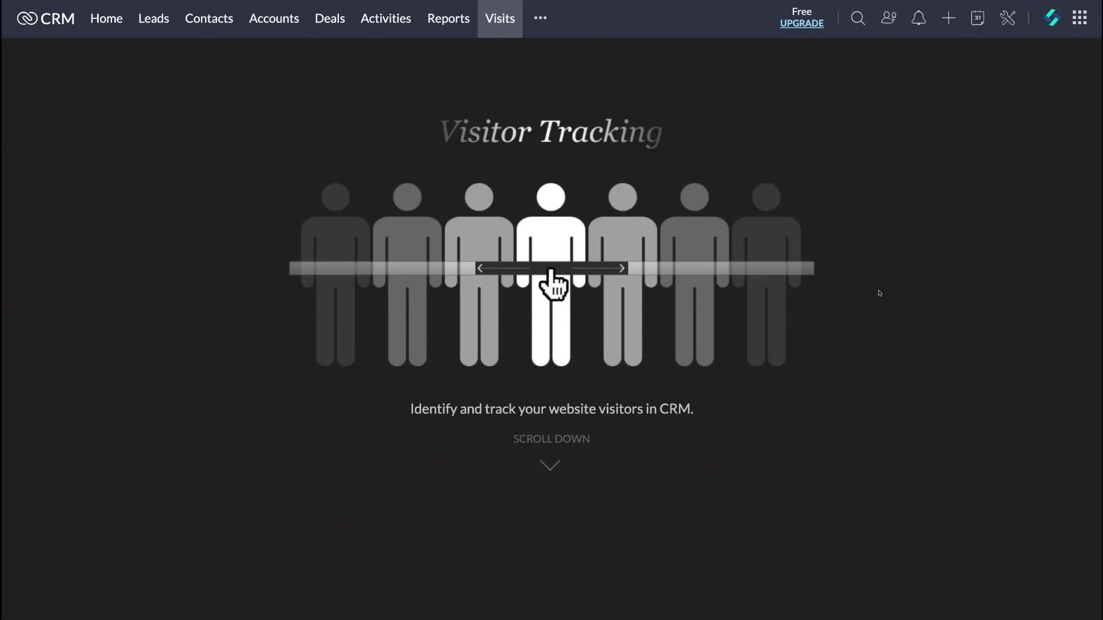
{"action": "scroll", "coordinate": [879, 292], "scroll_direction": "down", "scroll_amount": 2}
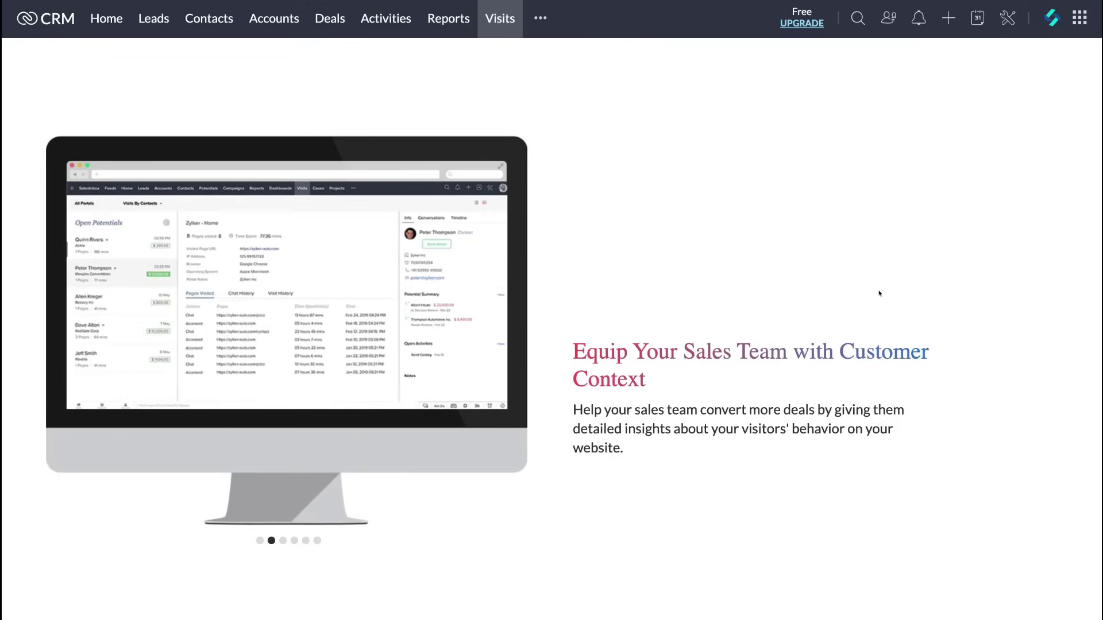
{"action": "scroll", "coordinate": [879, 292], "scroll_direction": "down", "scroll_amount": 2}
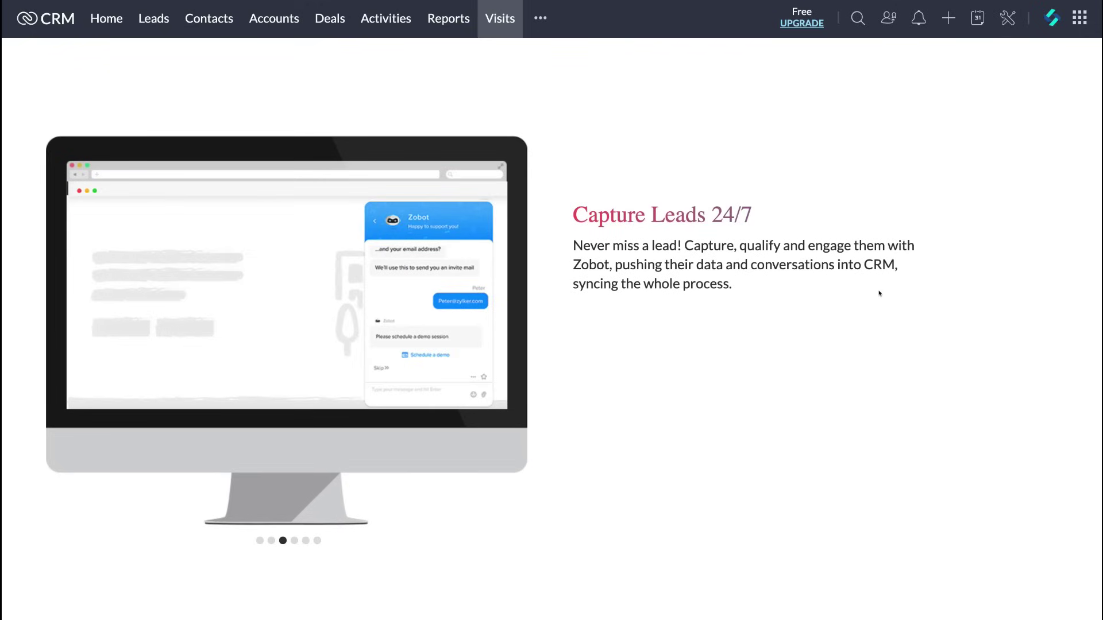
{"action": "scroll", "coordinate": [879, 293], "scroll_direction": "down", "scroll_amount": 2}
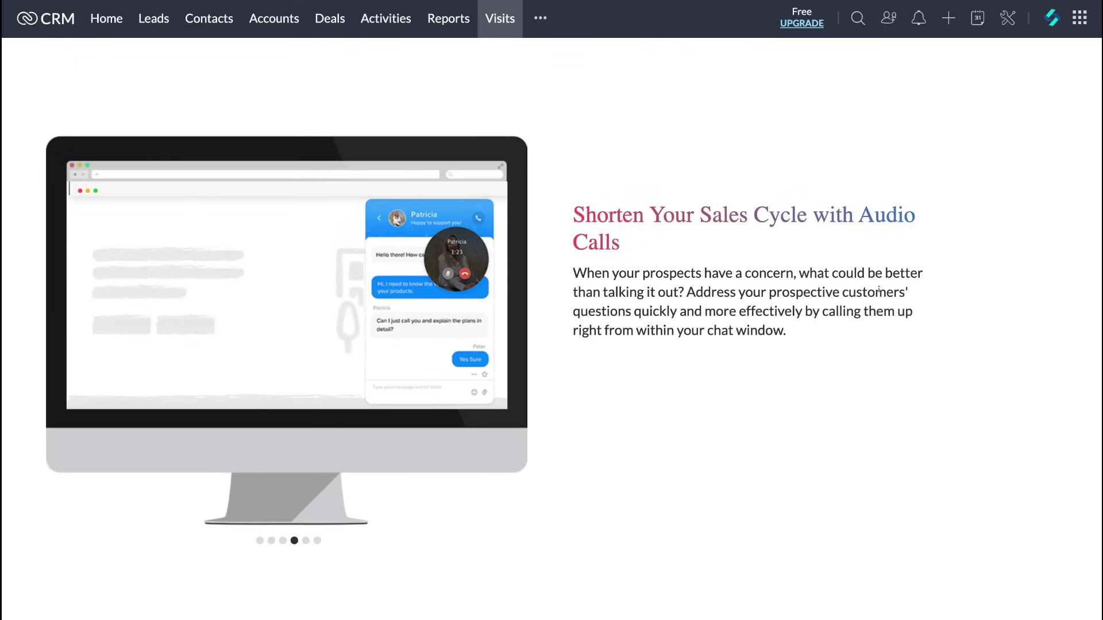
{"action": "scroll", "coordinate": [879, 290], "scroll_direction": "down", "scroll_amount": 2}
{"action": "scroll", "coordinate": [878, 290], "scroll_direction": "down", "scroll_amount": 2}
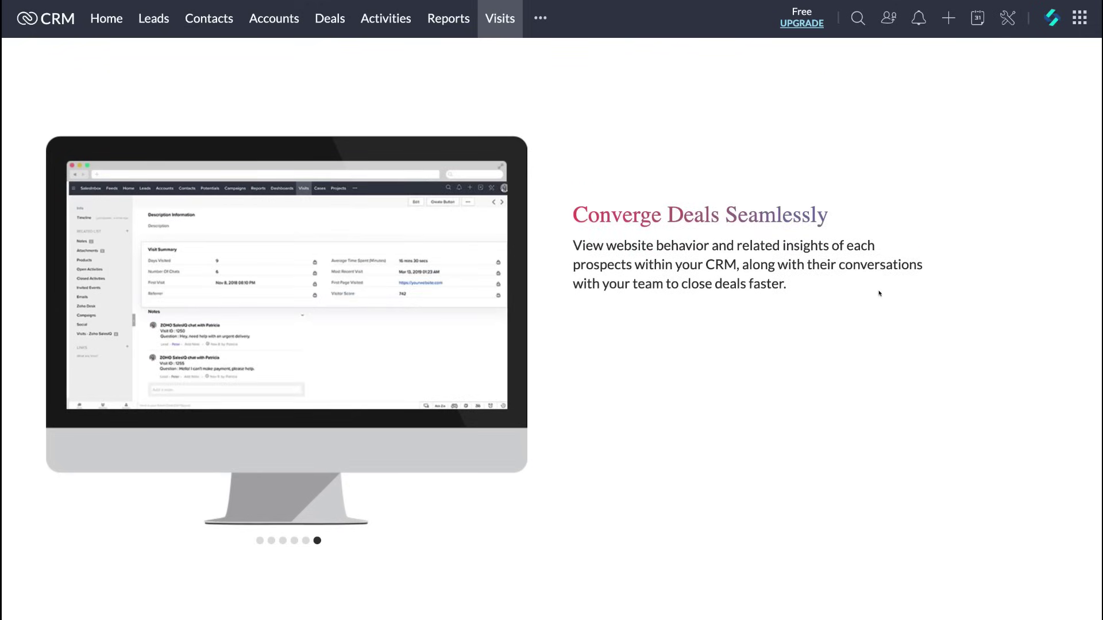